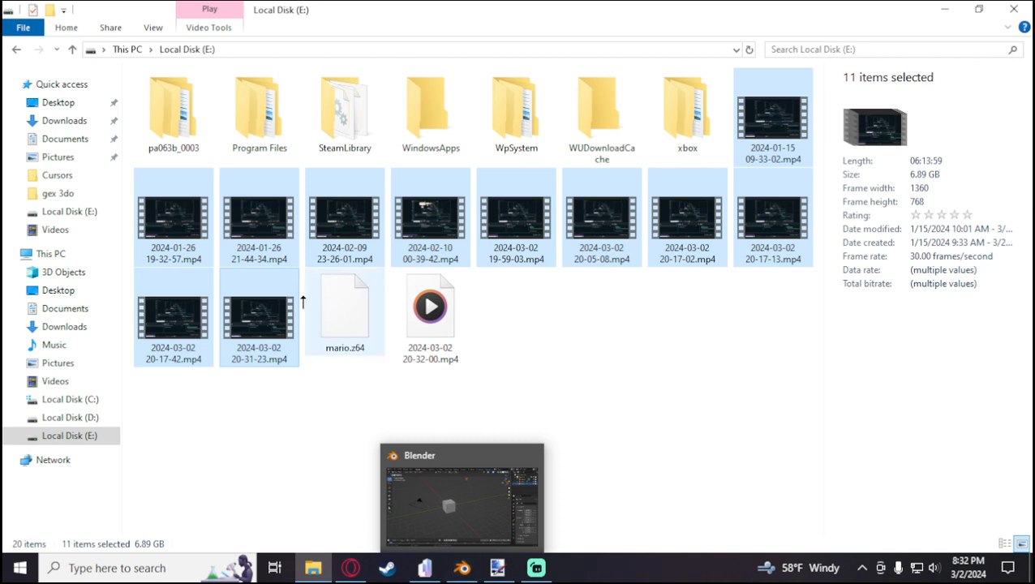
Delete the eleven selected MP4 recordings from Local Disk (E:) and open the Downloads folder.
right_click(349, 235)
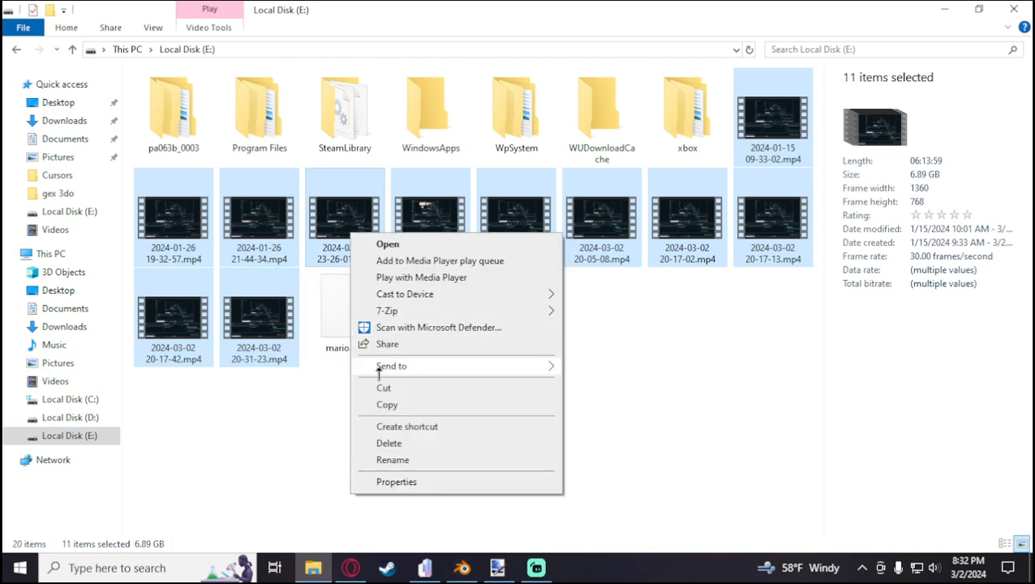
left_click(359, 442)
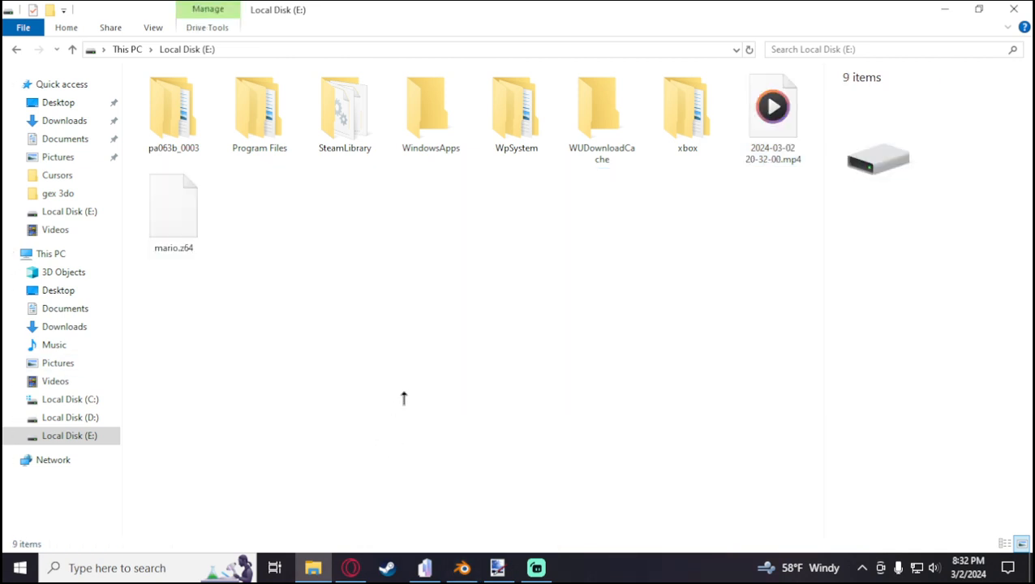
left_click(58, 328)
Switch to the web browser and go back to the beginning of the 2D/Static Playermodel Tutorial guide.
left_click(532, 567)
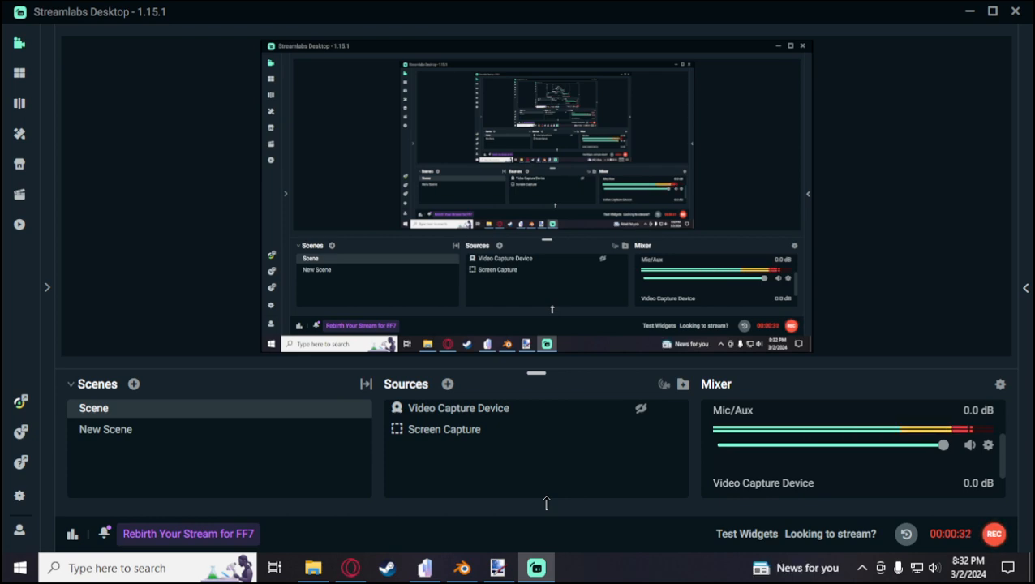
left_click(347, 570)
scroll(546, 407, "up", 6)
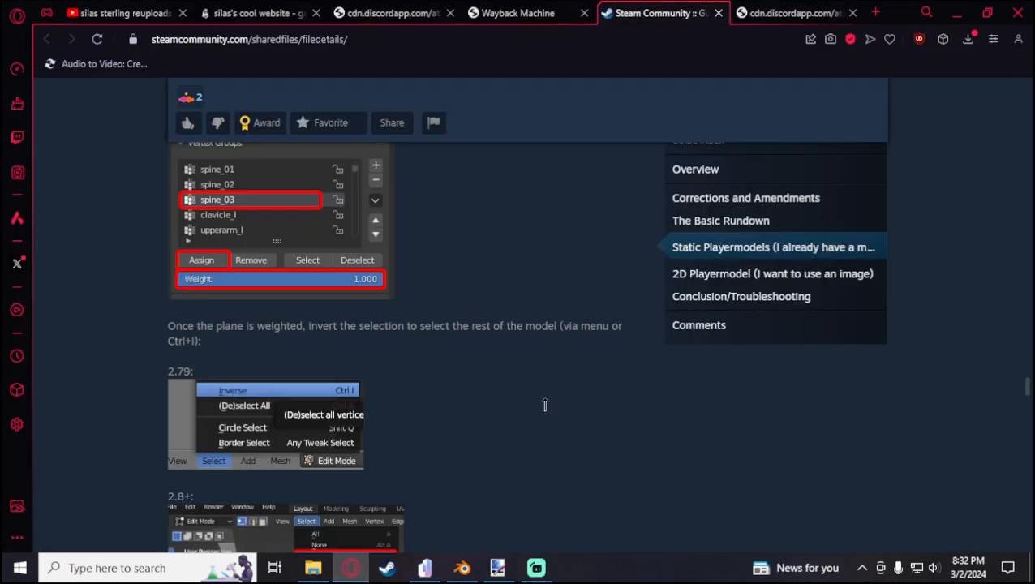
scroll(616, 198, "up", 10)
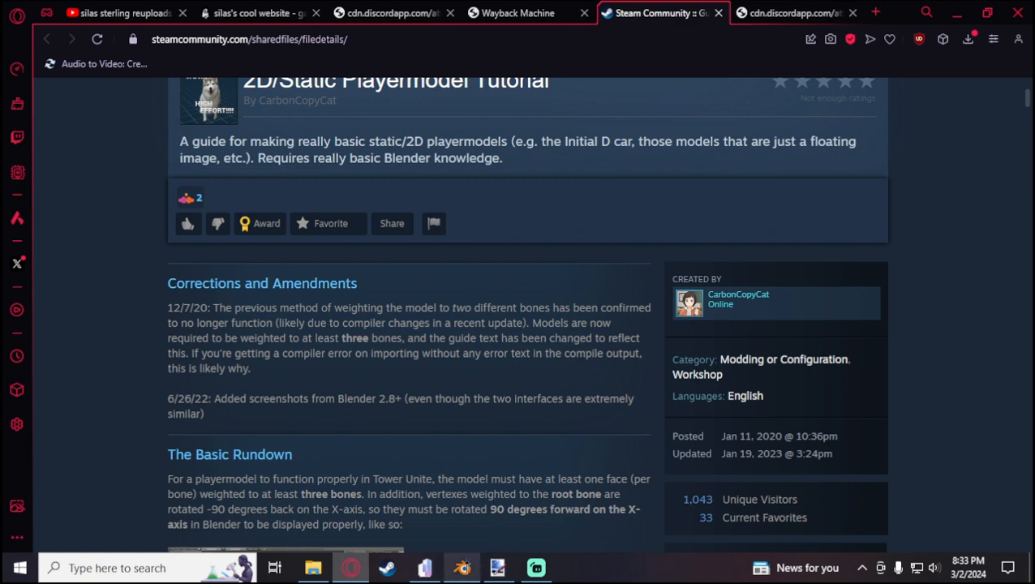
Look over the Blender default scene, the guide's Basic Rundown section and the Tower Unite main menu, ending back on the guide.
left_click(460, 568)
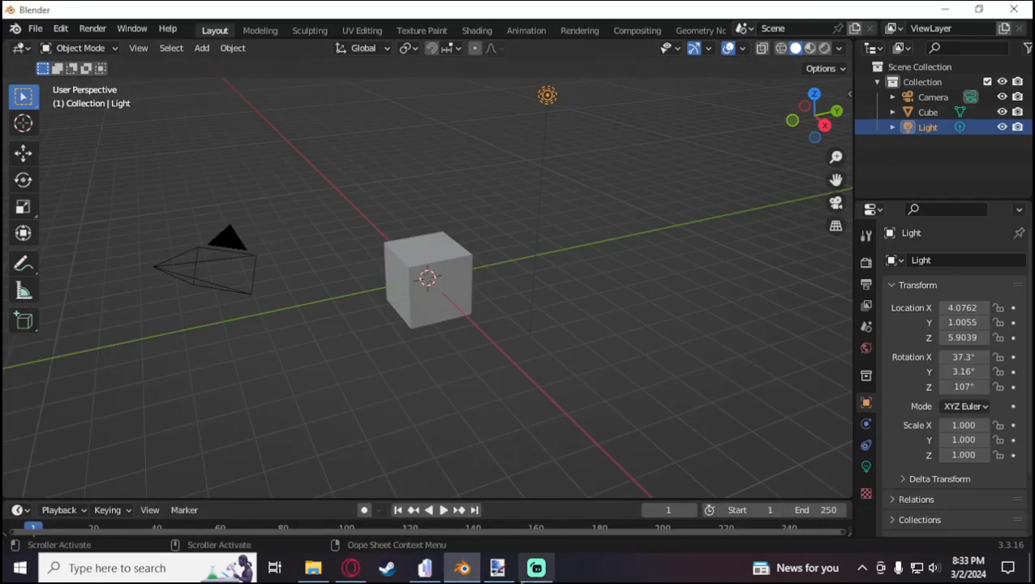
left_click(349, 568)
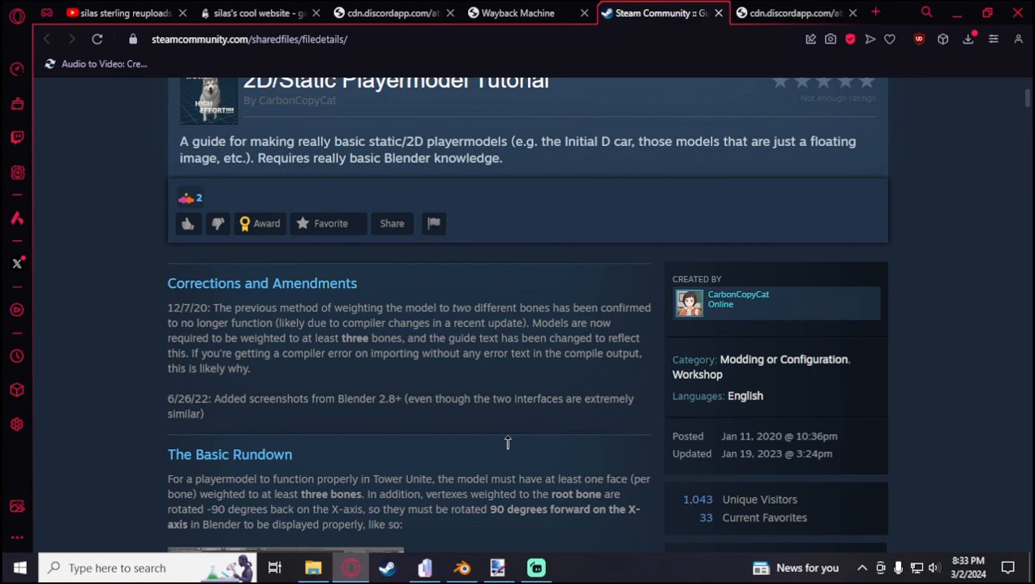
scroll(508, 443, "down", 3)
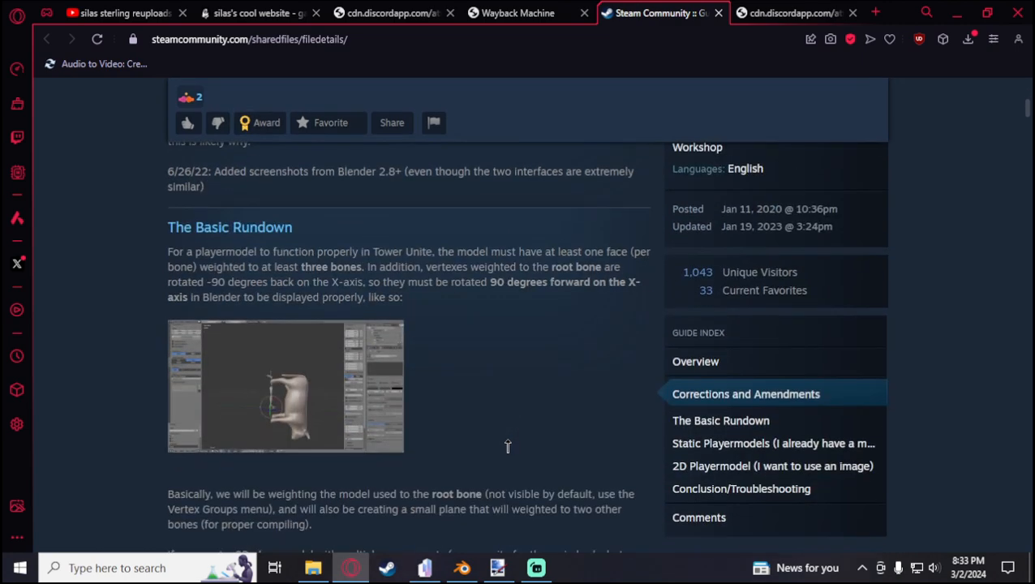
left_click(462, 568)
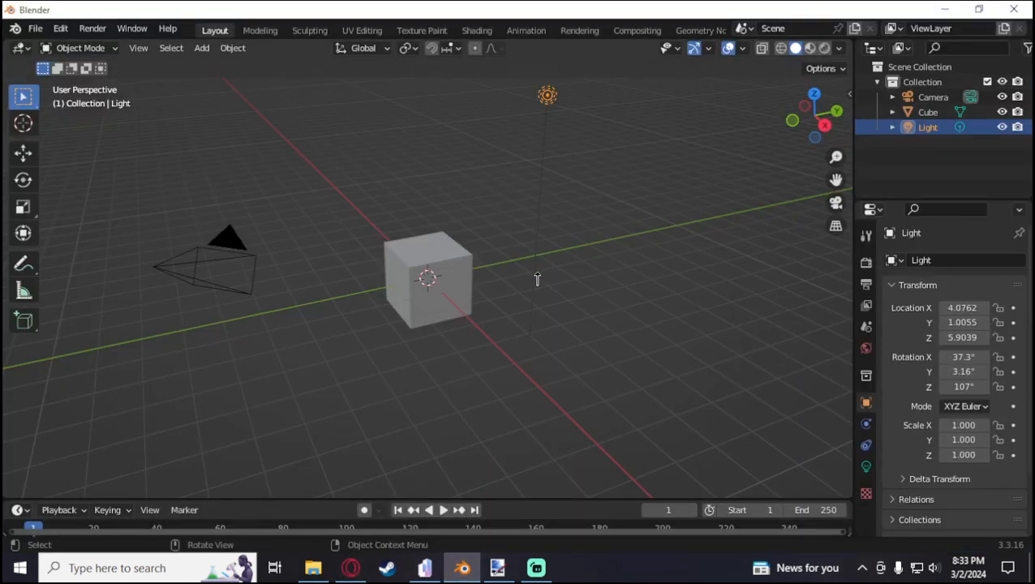
left_click(414, 560)
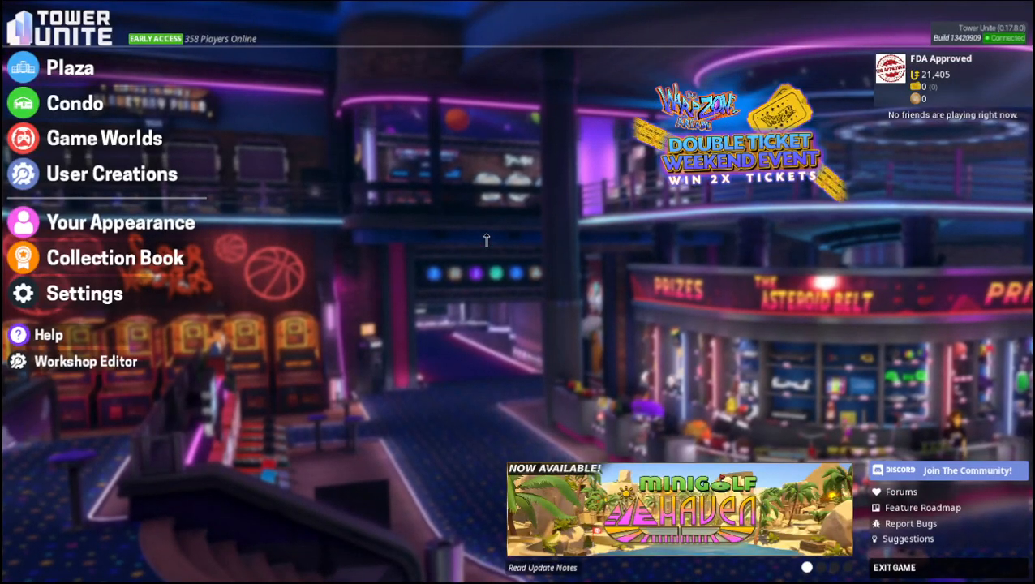
key("alt+Tab")
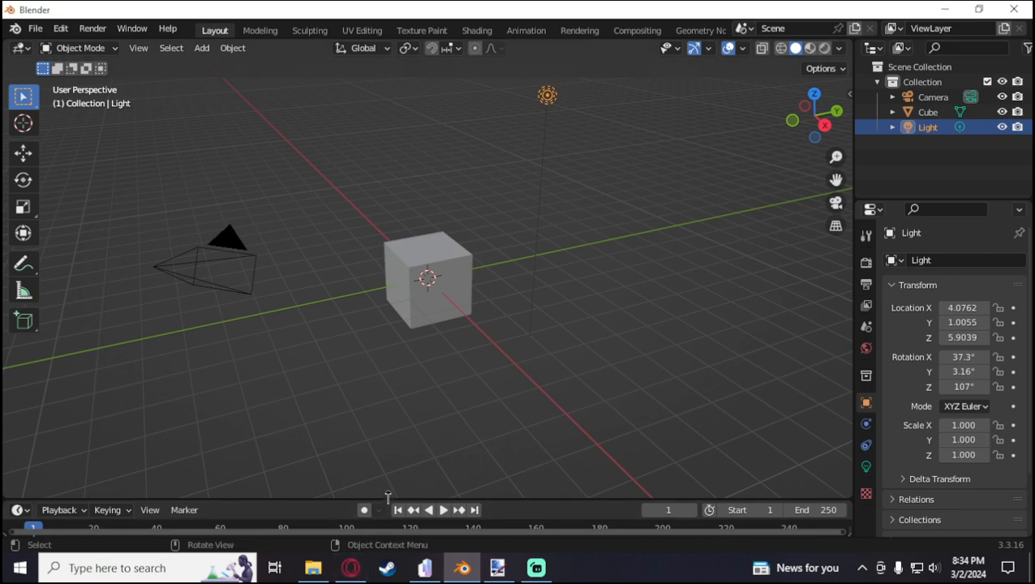
left_click(351, 568)
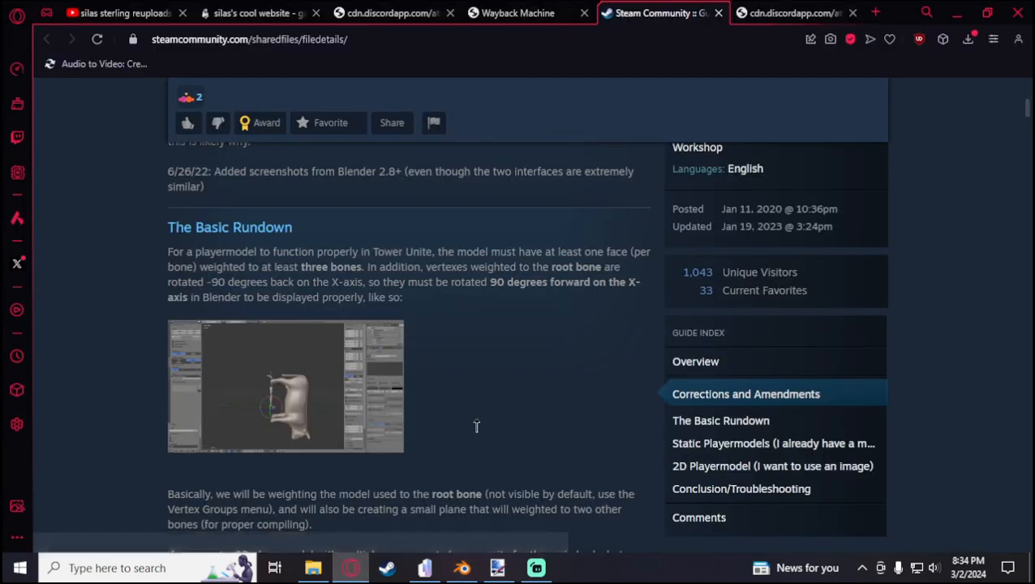
left_click(537, 568)
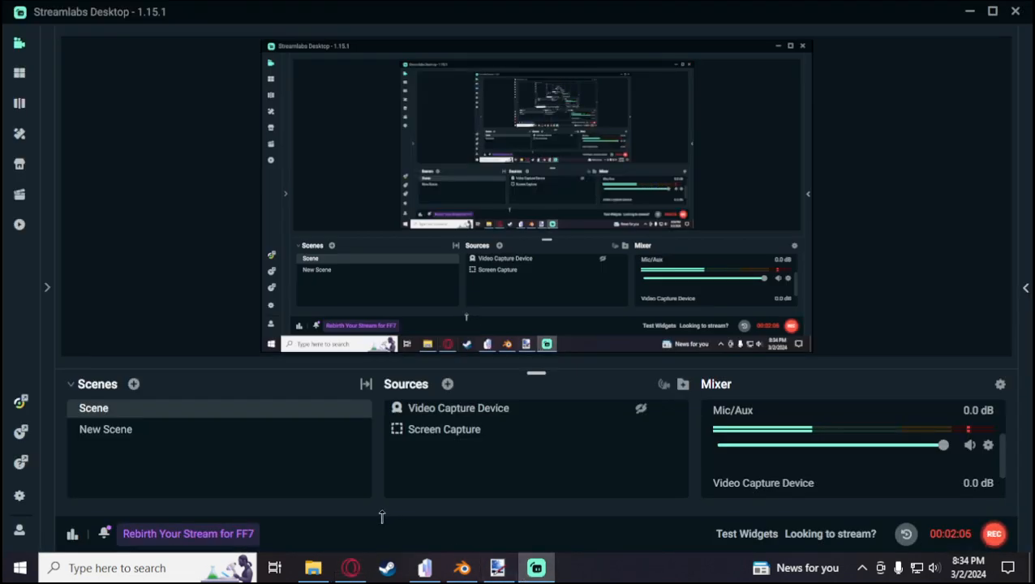
key("alt+Tab")
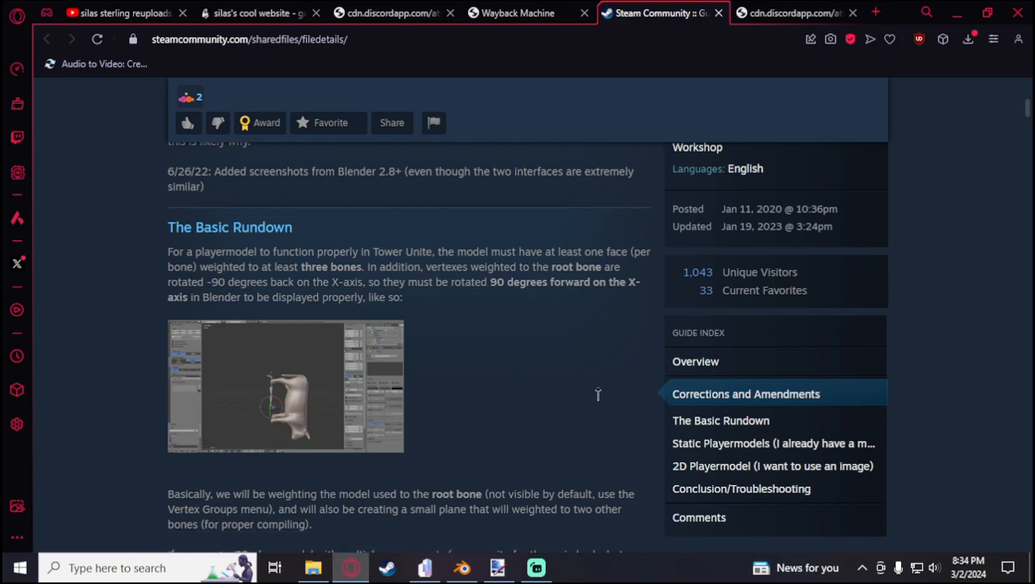
Read the guide's Static Playermodels requirements, highlighting the entry for Blender 2.8 or higher.
scroll(596, 393, "down", 4)
left_click(463, 568)
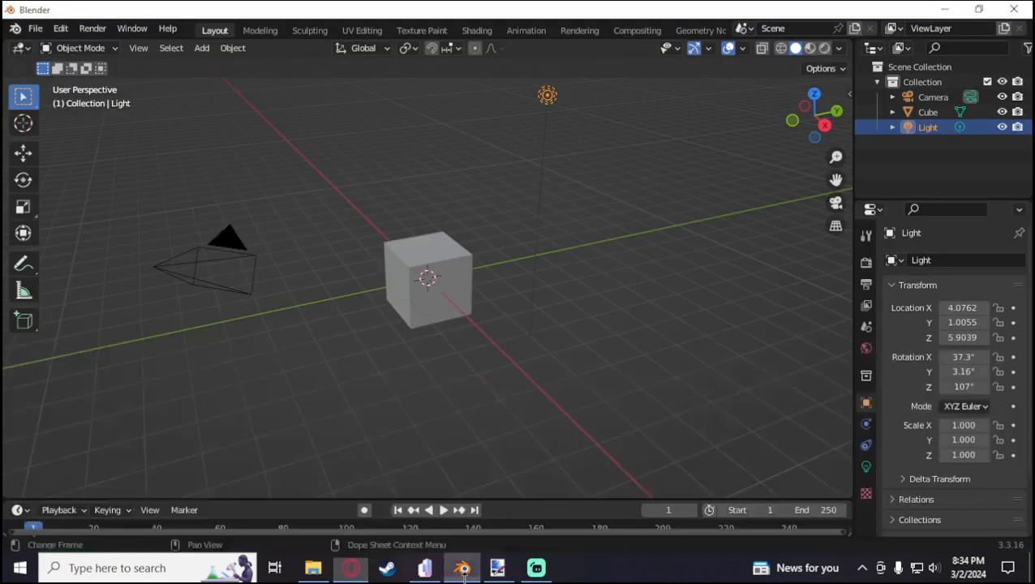
left_click(519, 359)
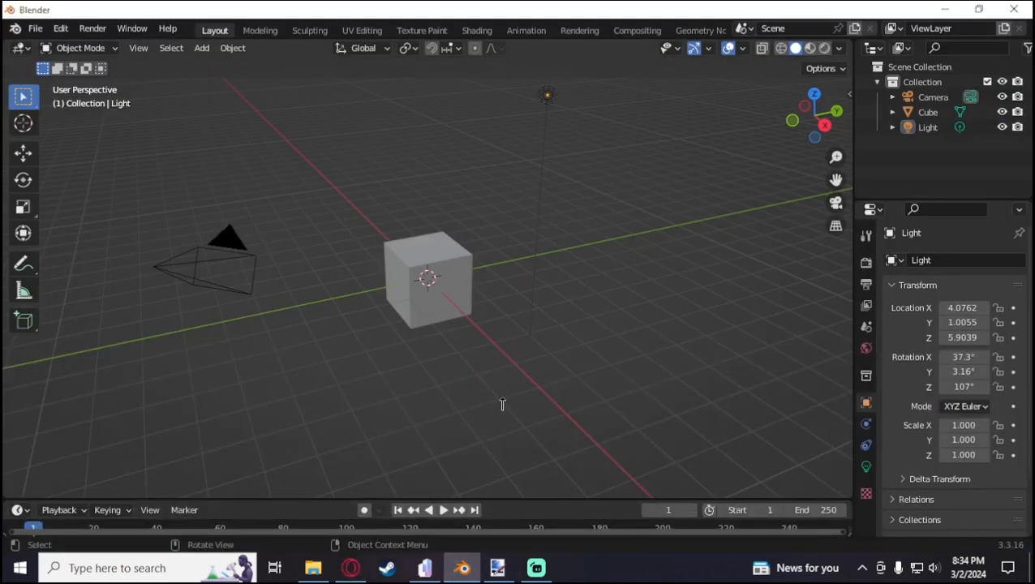
left_click(350, 568)
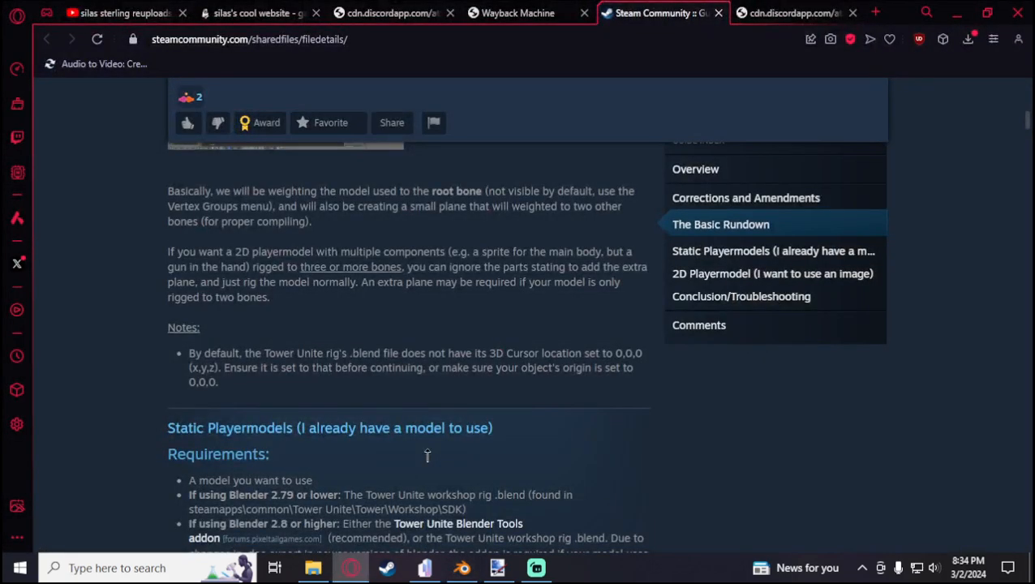
scroll(427, 457, "down", 3)
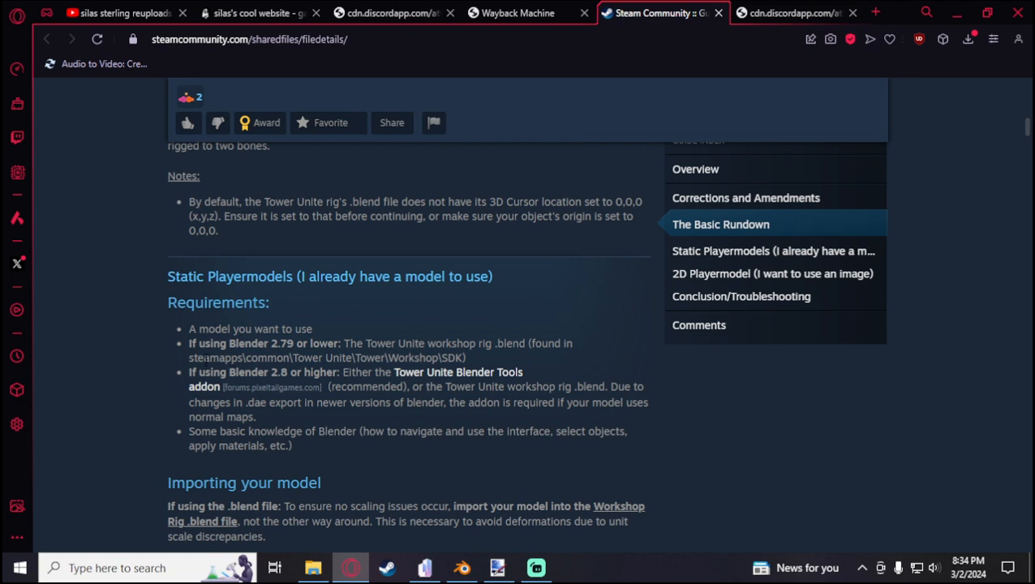
left_click_drag(204, 372, 332, 359)
left_click(262, 392)
left_click_drag(251, 375, 351, 376)
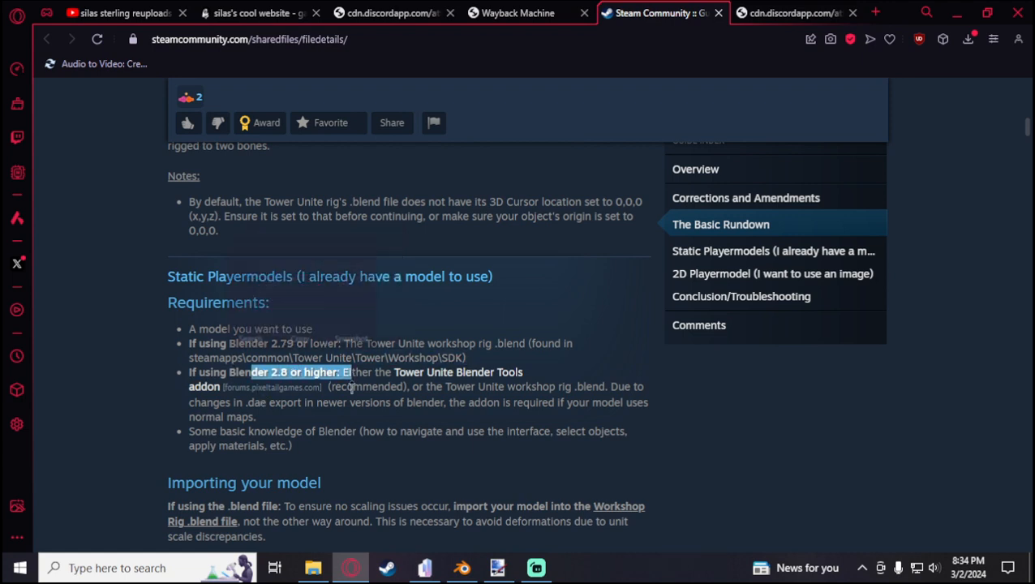
left_click(382, 401)
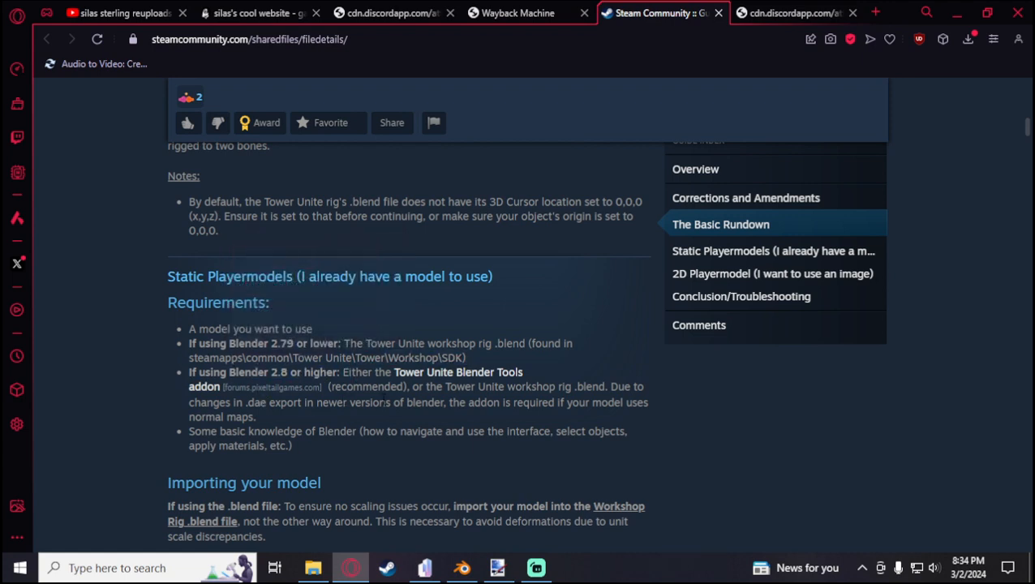
Open the linked Tower Unite Blender Tools add-on page, try its v1.2.3 download and select the resulting web address.
left_click(477, 378)
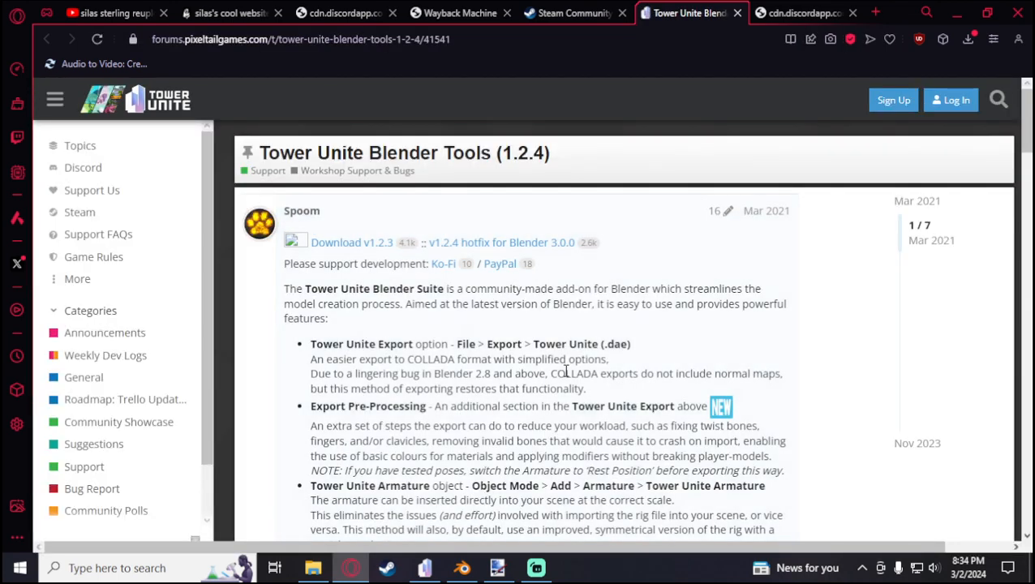
left_click(345, 246)
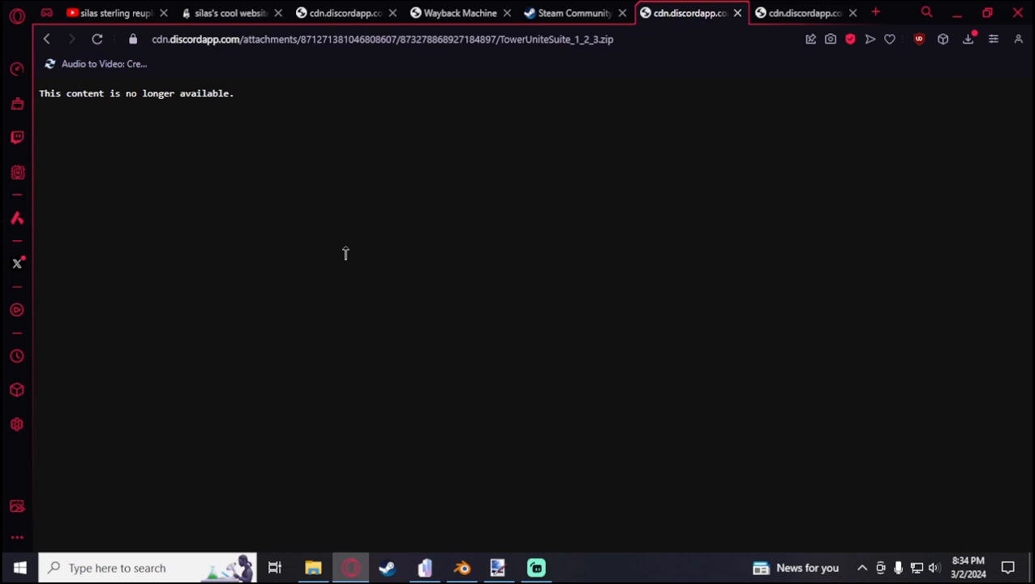
left_click(426, 52)
View the Wayback Machine capture of TowerUniteSuite_1_2_3.zip, select its archived address and check the browser's recent downloads.
left_click(454, 13)
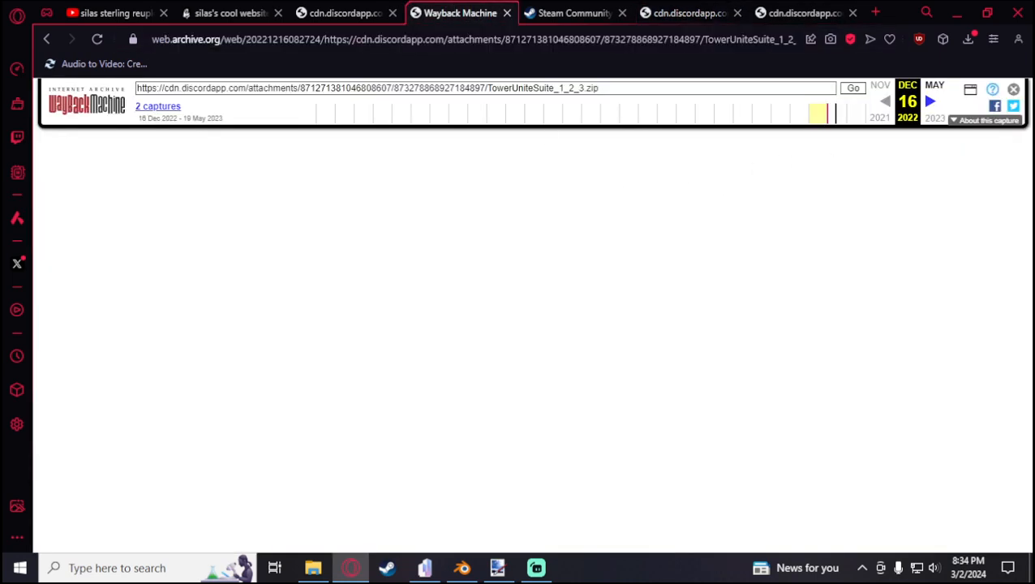
left_click(791, 13)
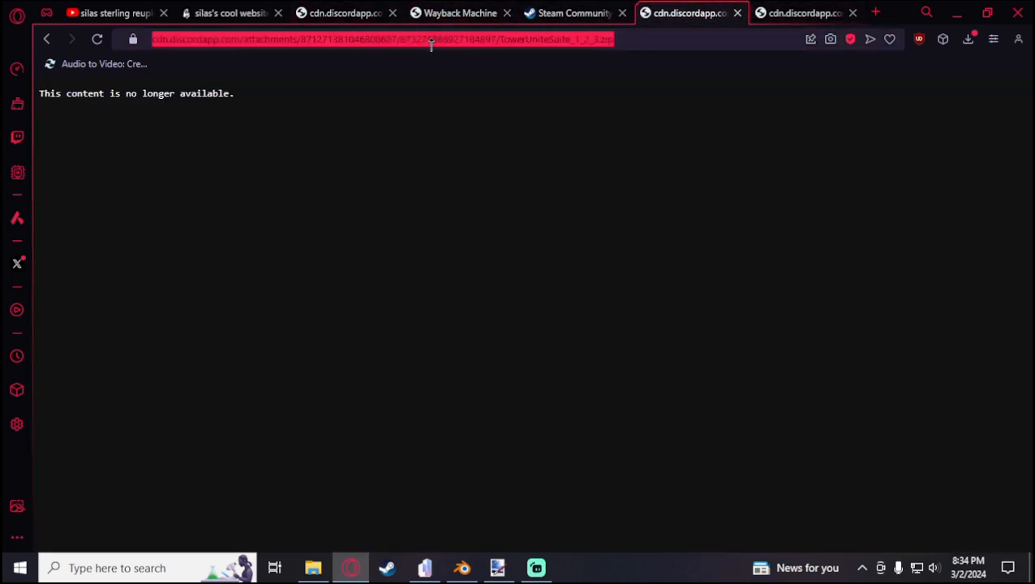
left_click(467, 8)
left_click_drag(595, 88, 389, 110)
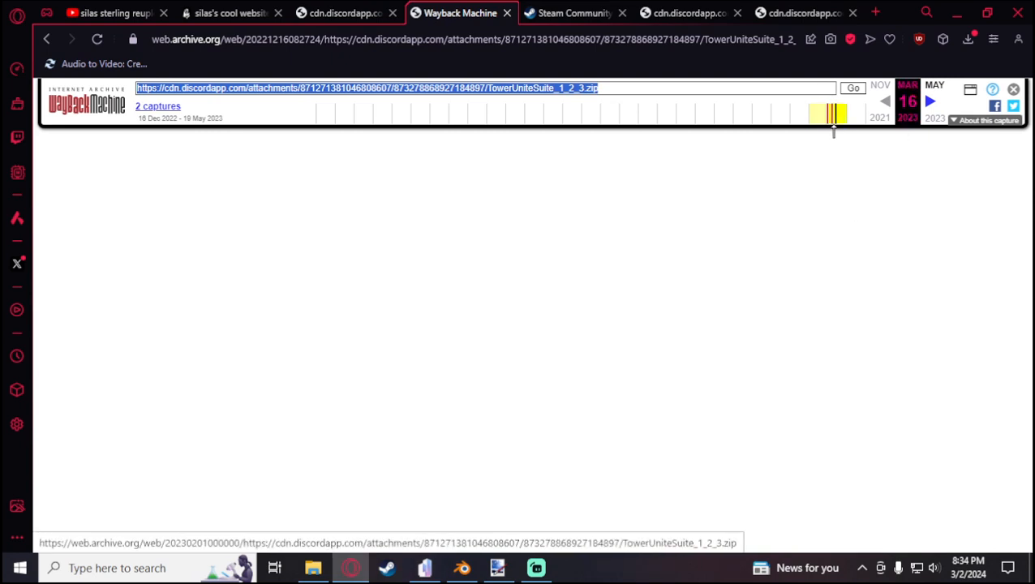
left_click(968, 39)
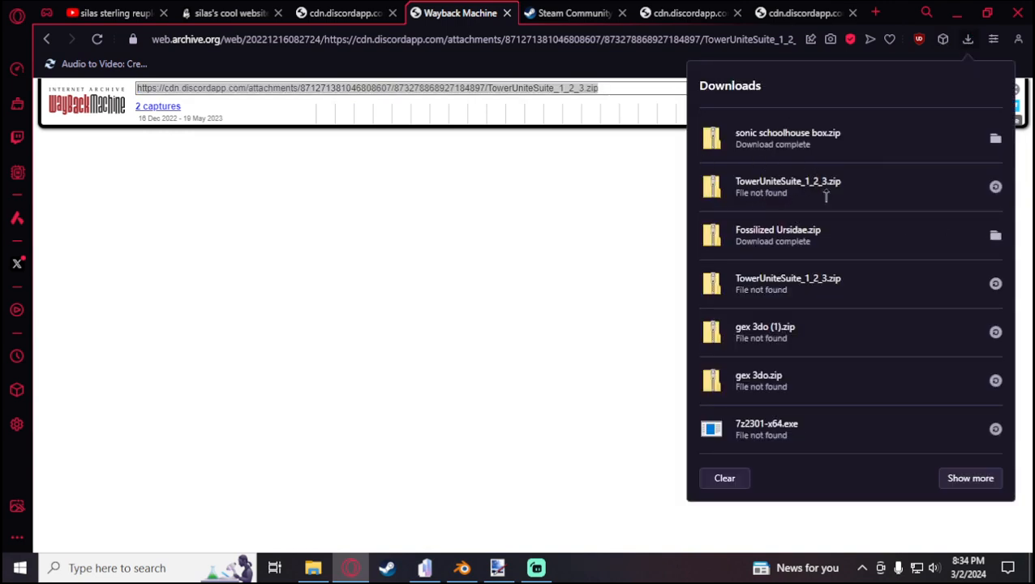
left_click(494, 409)
In File Explorer's Documents folder, delete untitledddddd.dae, untitled.dae, sonic.dae, sonic_1.dae, sonic_2.dae, sonic.png and fvnsdji.dae, keeping the add-on zip.
left_click(313, 568)
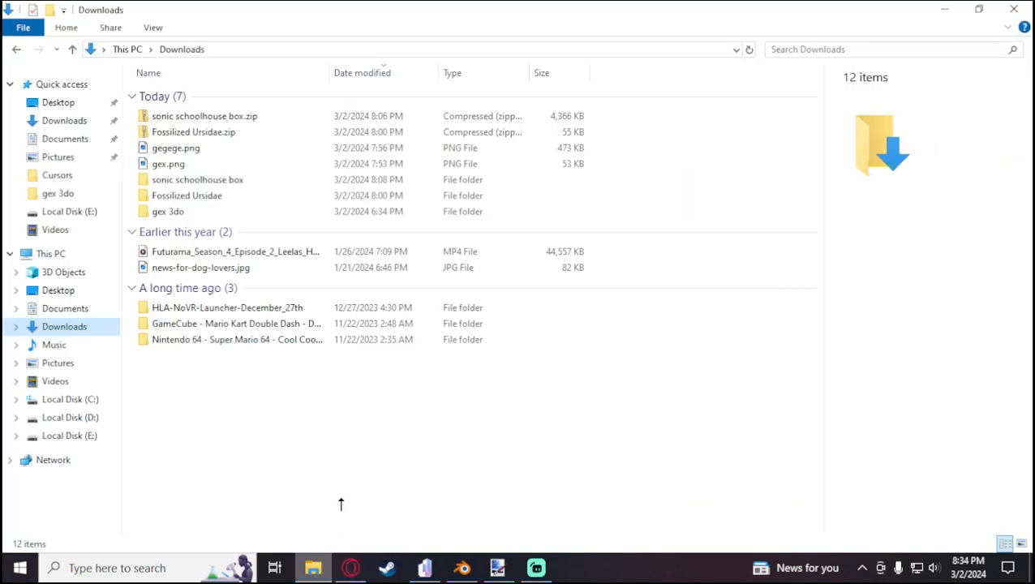
left_click(48, 309)
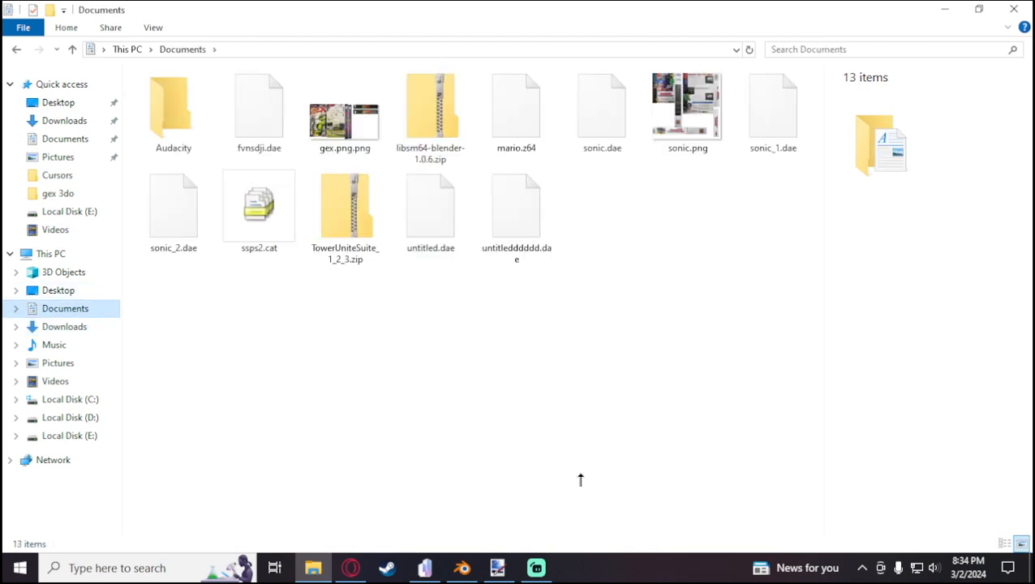
left_click(516, 212)
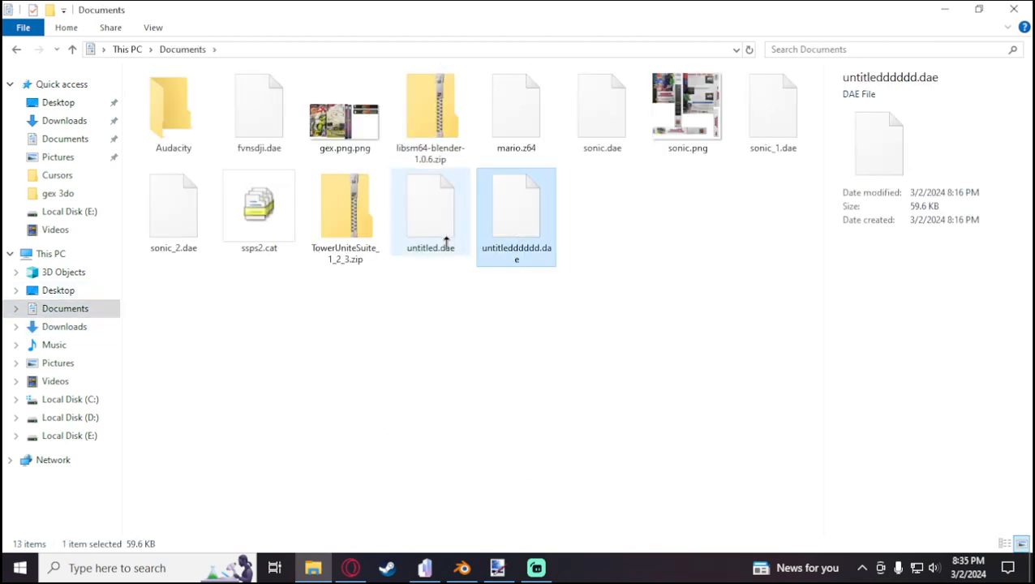
left_click(445, 239, "ctrl")
left_click(146, 236, "ctrl")
left_click(763, 130, "ctrl")
left_click(682, 115, "ctrl")
left_click(600, 115, "ctrl")
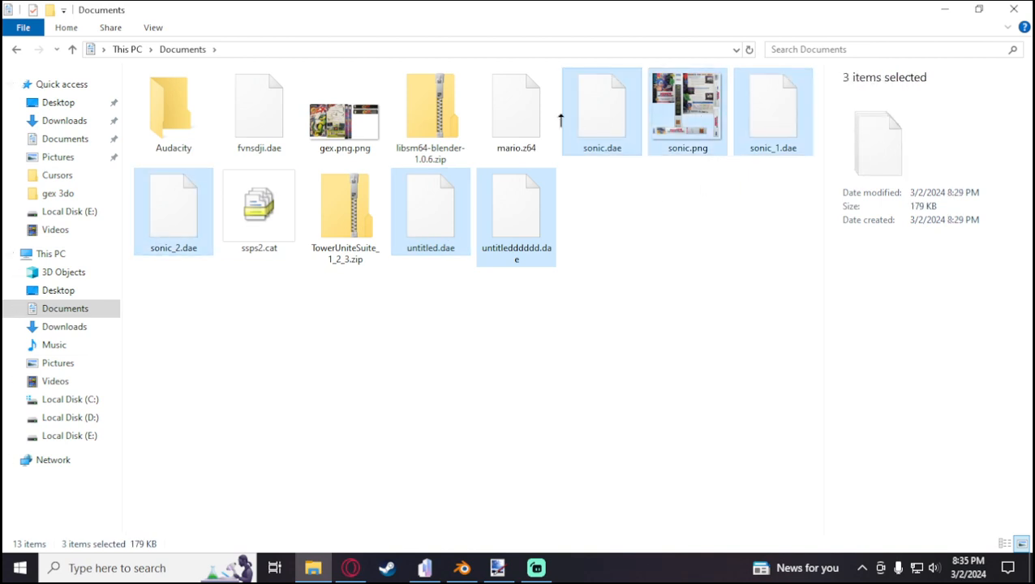
left_click(527, 122, "ctrl")
left_click(572, 122, "ctrl")
left_click(537, 121, "ctrl")
left_click(580, 121, "ctrl")
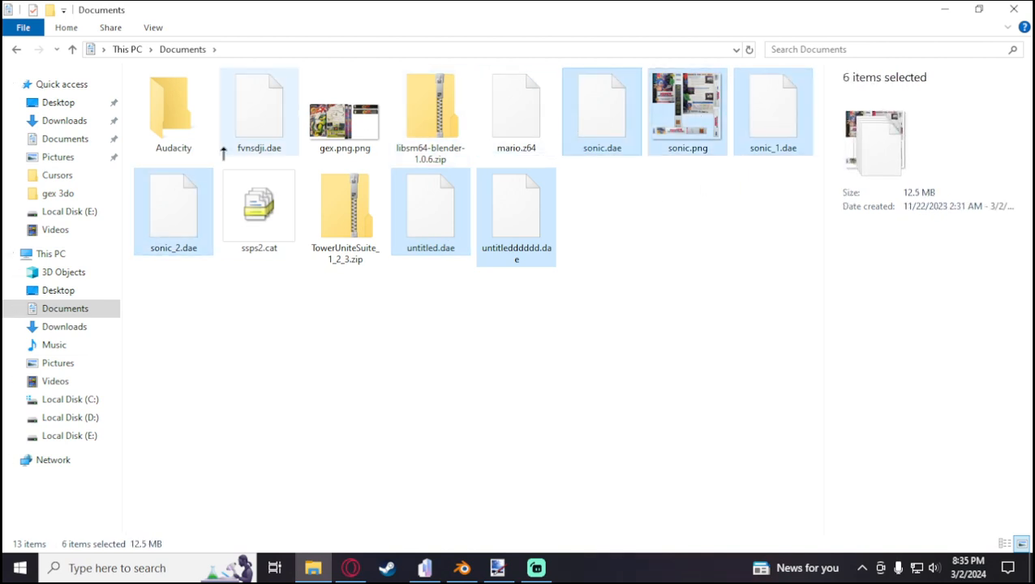
left_click(244, 122, "ctrl")
key("Delete")
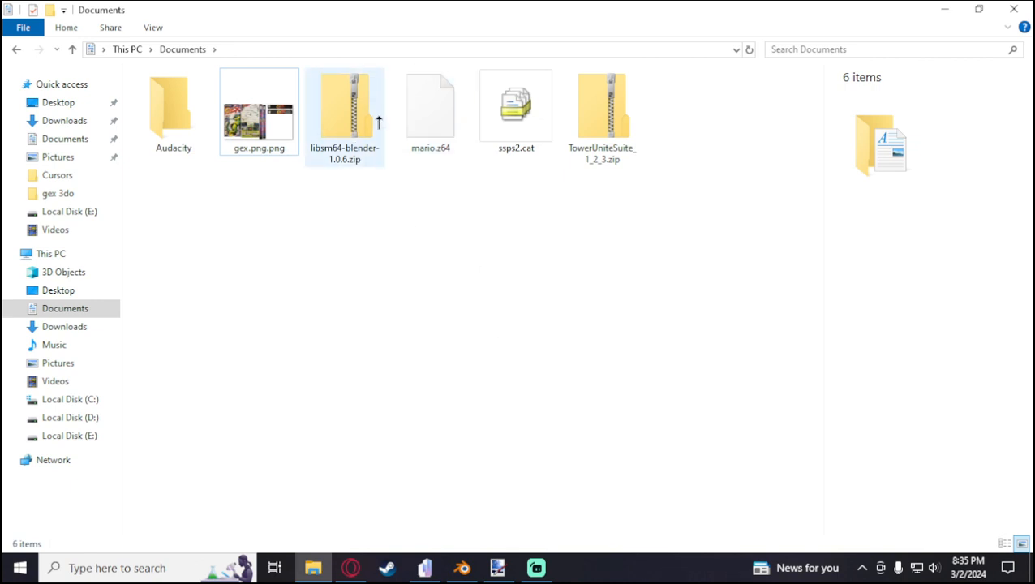
Minimize File Explorer, switch to Blender and open its Preferences at the Add-ons section.
left_click(946, 11)
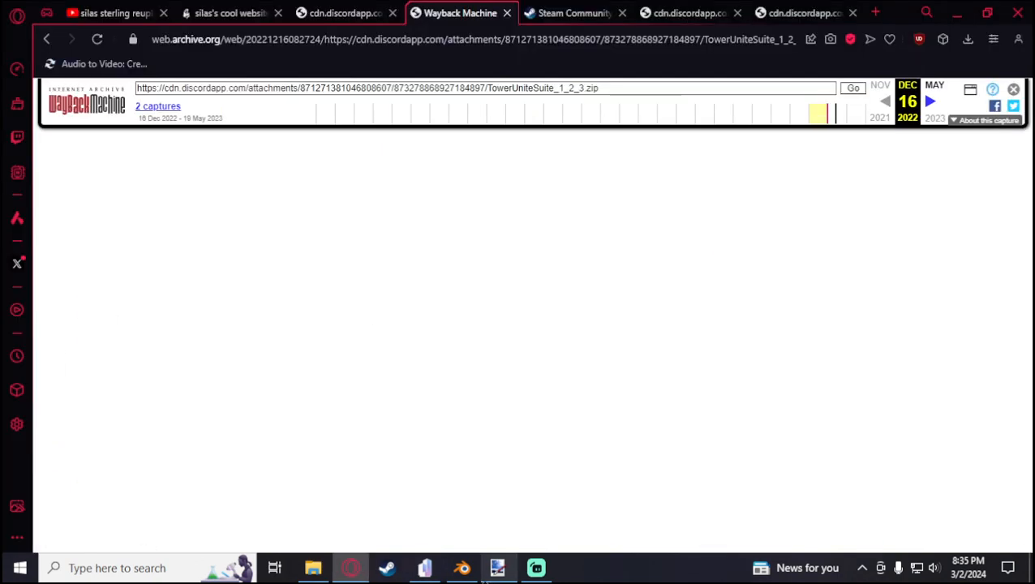
left_click(463, 568)
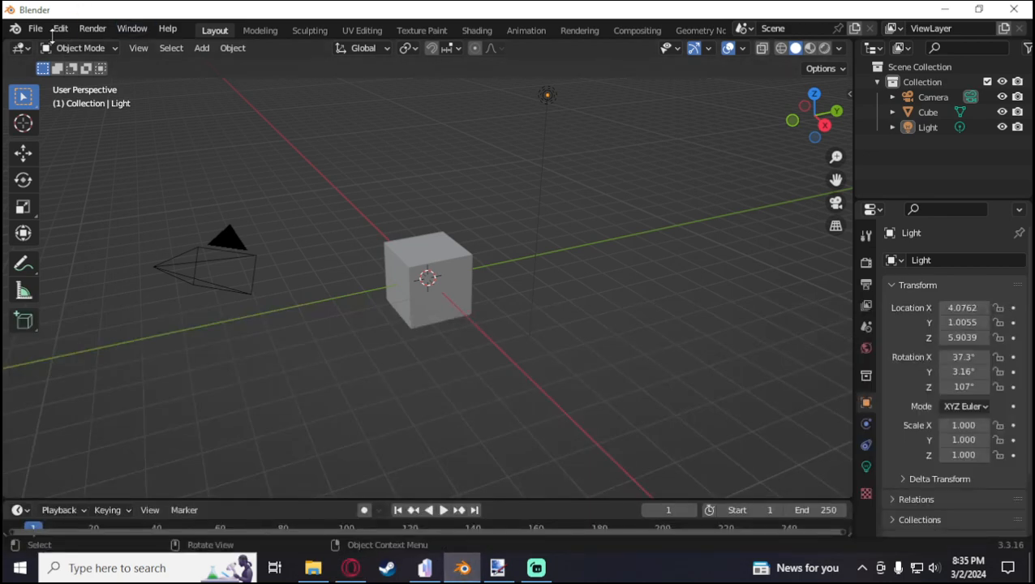
left_click(58, 29)
left_click(92, 244)
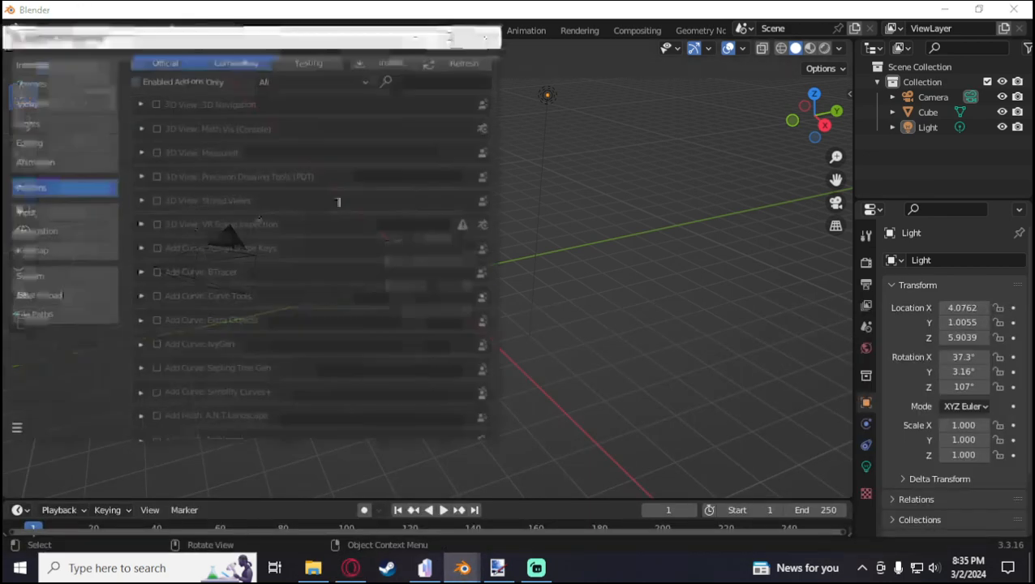
Install the TowerUniteSuite_1_2_3.zip add-on and check its entry by searching the add-ons for "tower", closing Preferences when done.
left_click(393, 65)
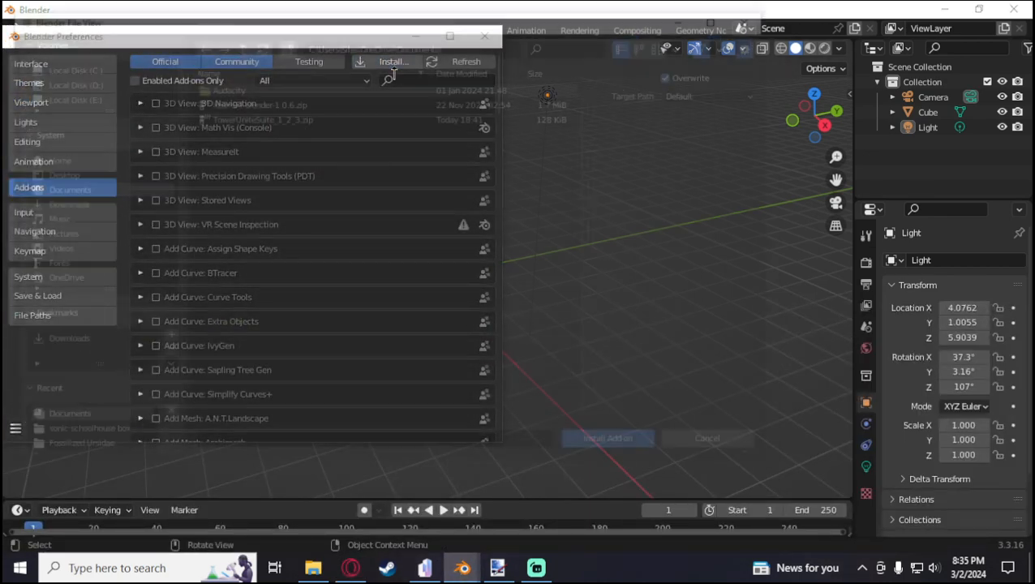
double_click(220, 119)
left_click(424, 82)
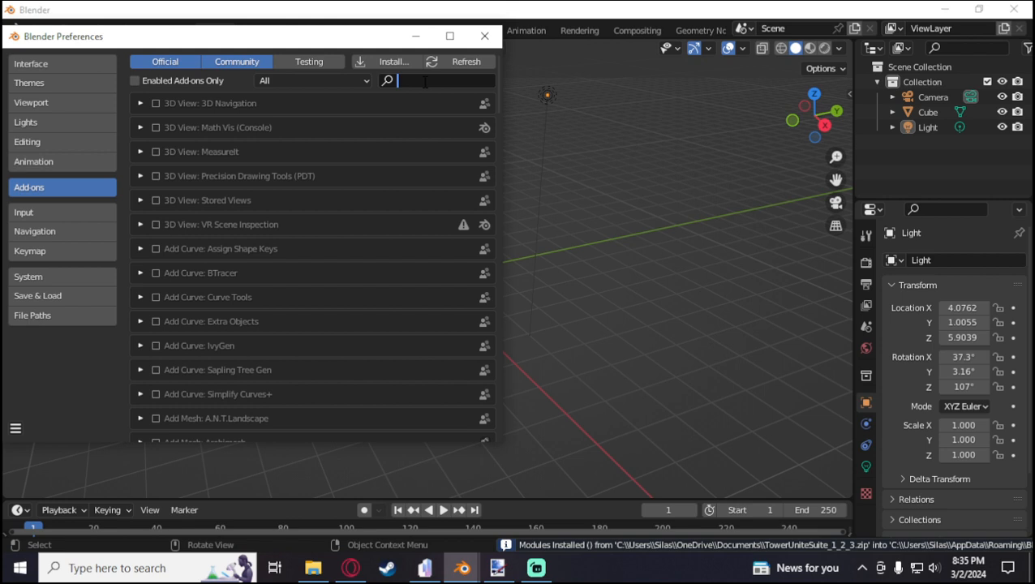
type("tow")
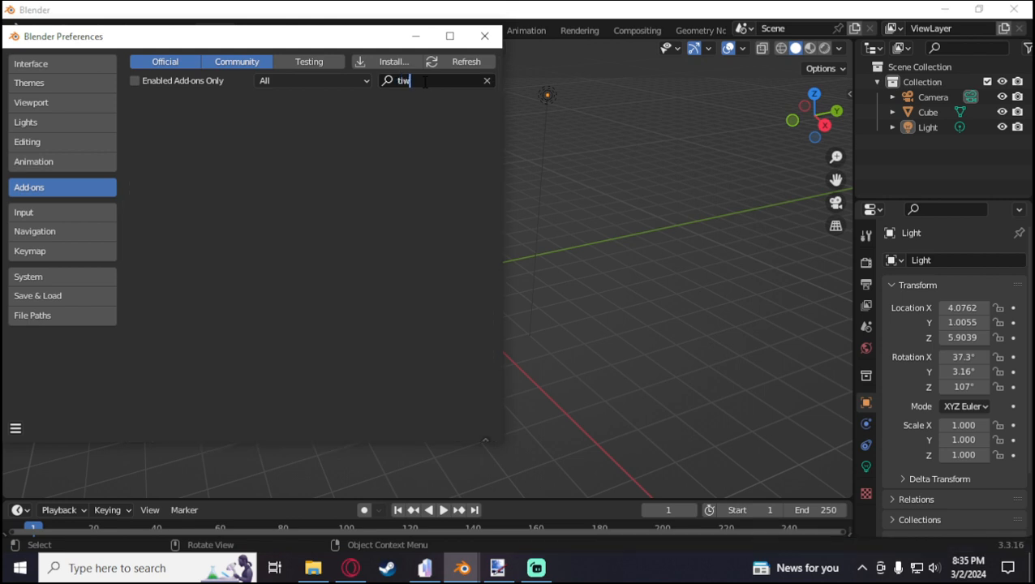
key("BackSpace")
key("BackSpace")
type("ower")
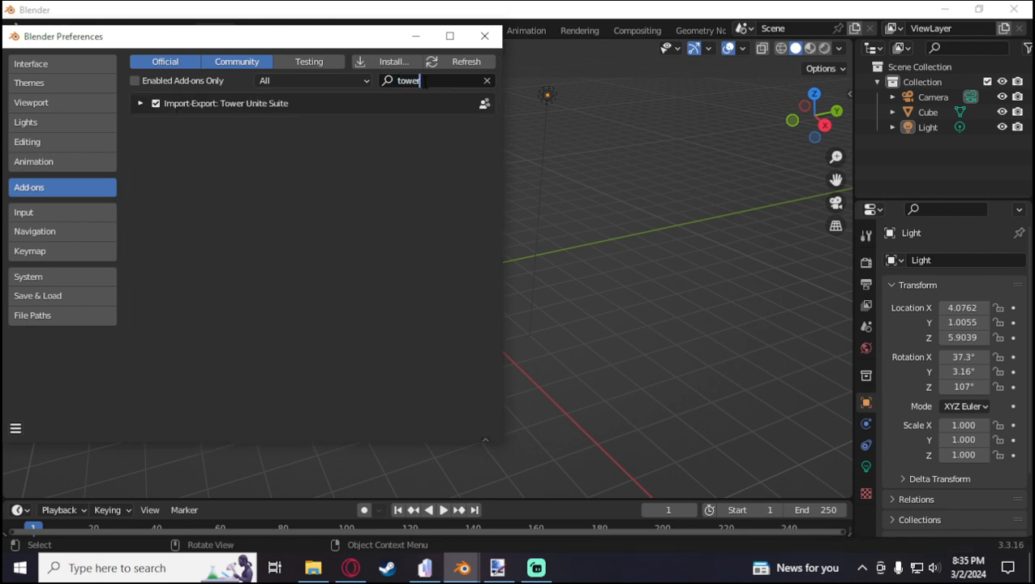
left_click(182, 167)
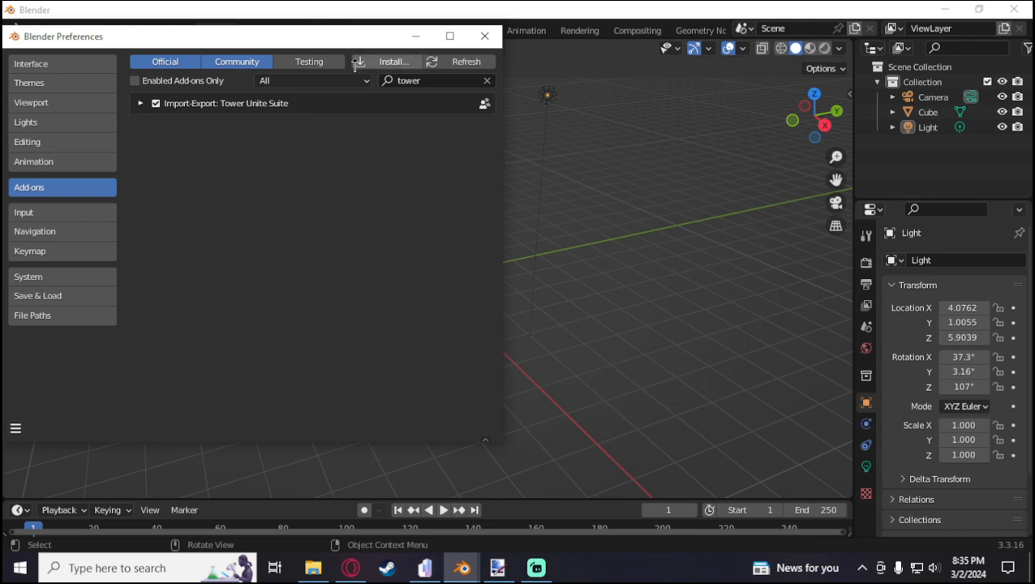
left_click(487, 38)
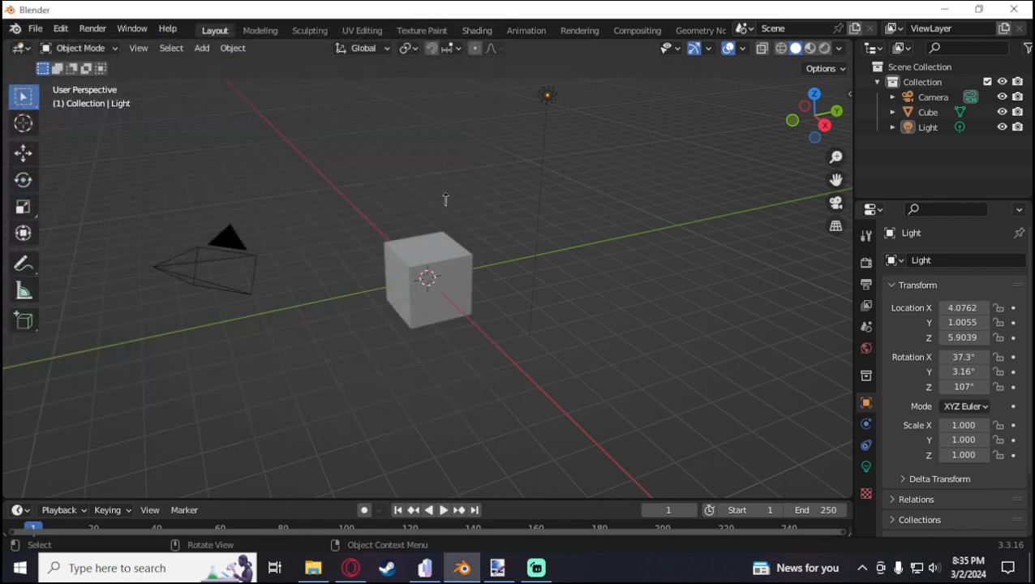
Delete all default objects from the scene: the cube, the camera and the light.
key("a")
key("Delete")
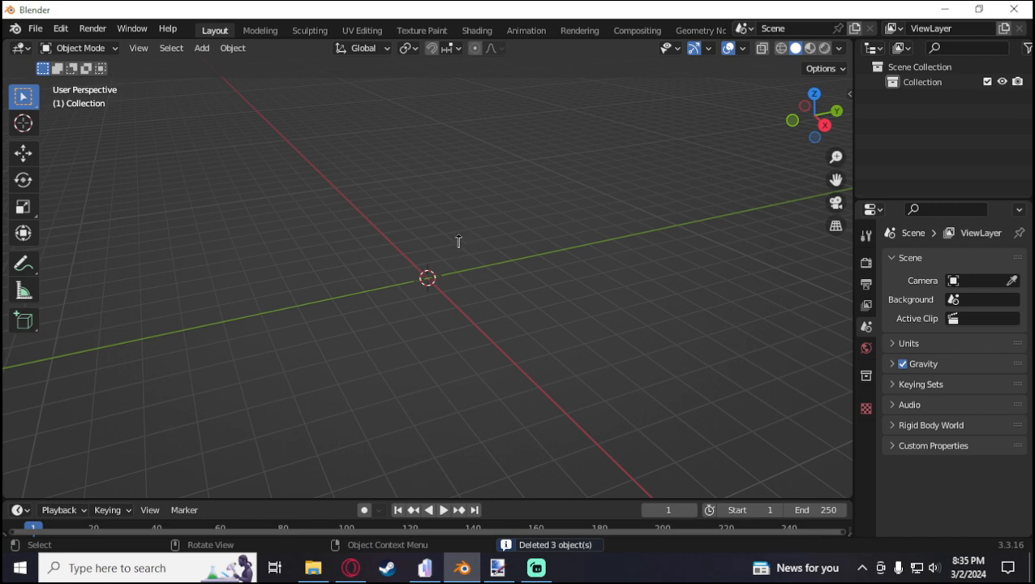
middle_click_drag(359, 307, 393, 314)
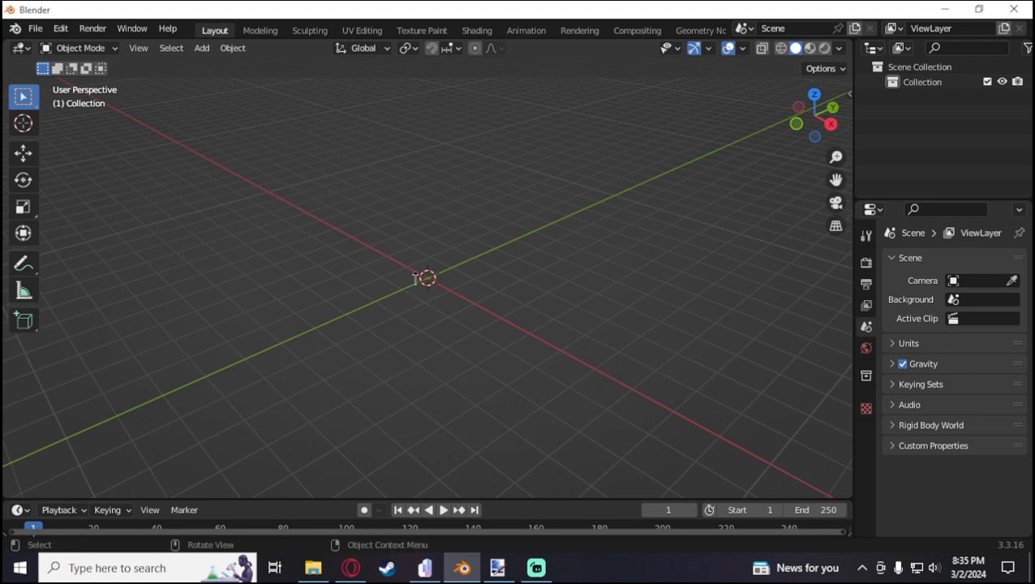
Add a Tower Unite Armature at World Zero with the Improved armature and the Tower Unite (Default) pose skin.
key("shift+a")
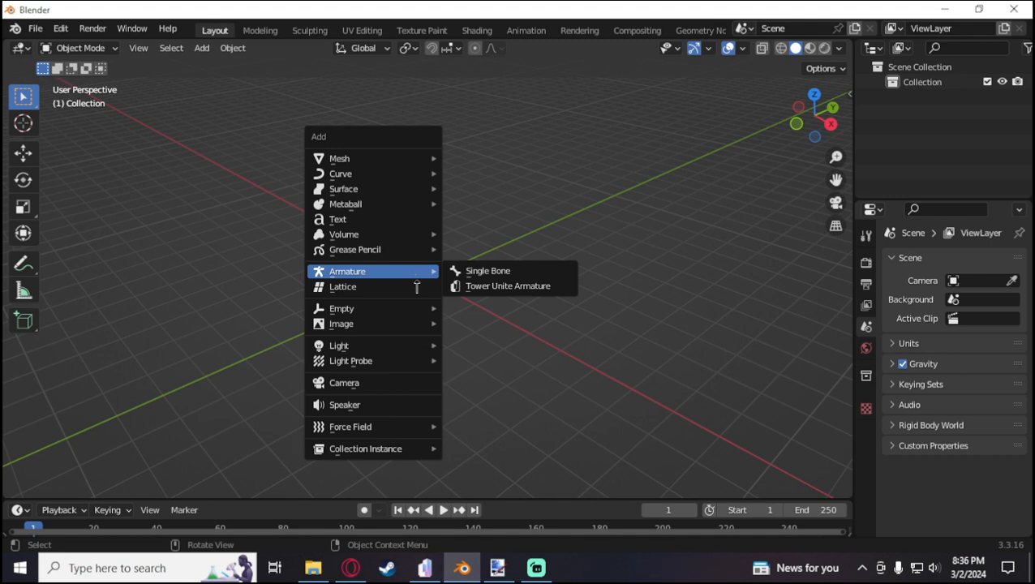
left_click(480, 287)
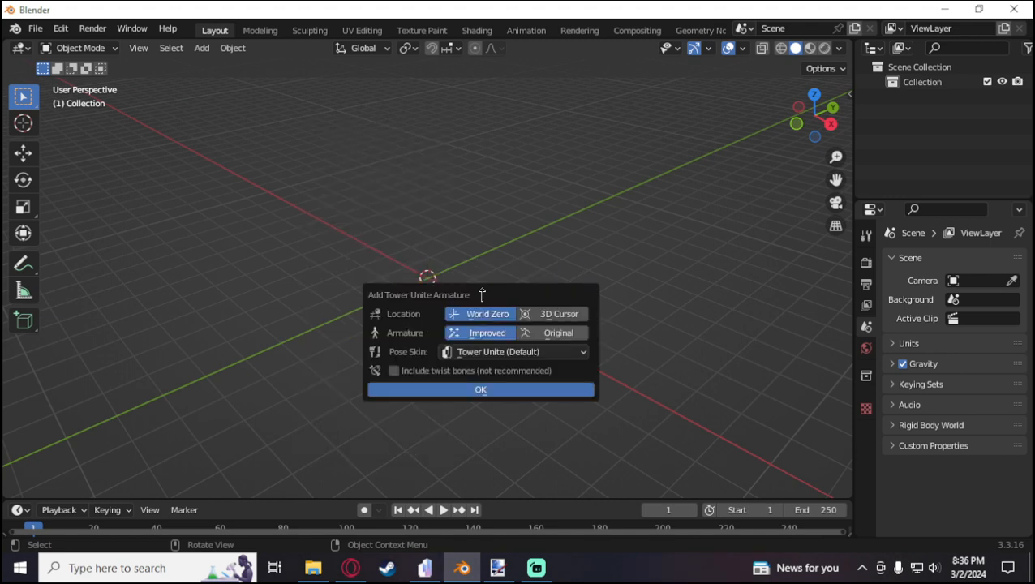
left_click(499, 393)
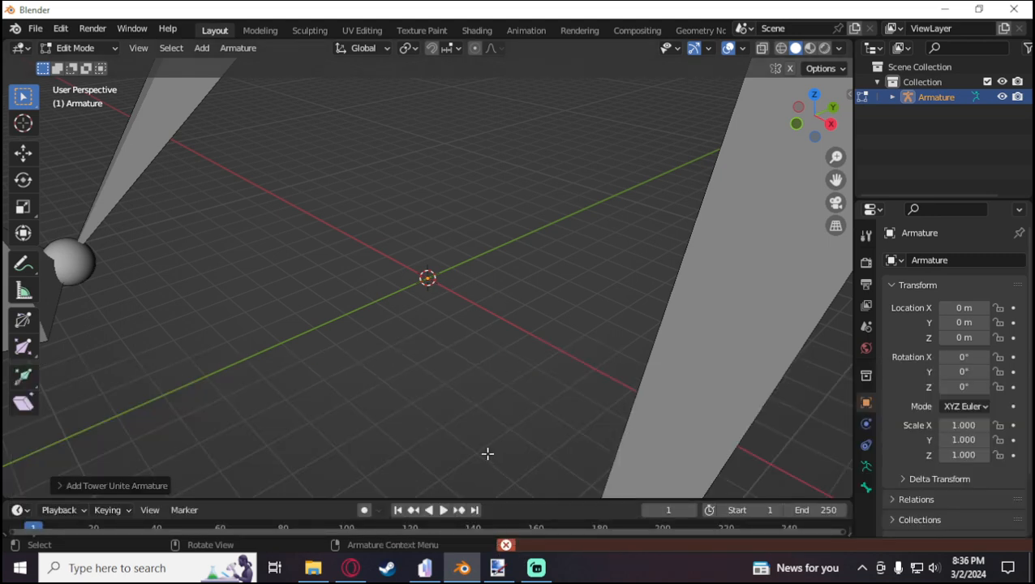
scroll(471, 341, "down", 5)
middle_click_drag(550, 287, 618, 301)
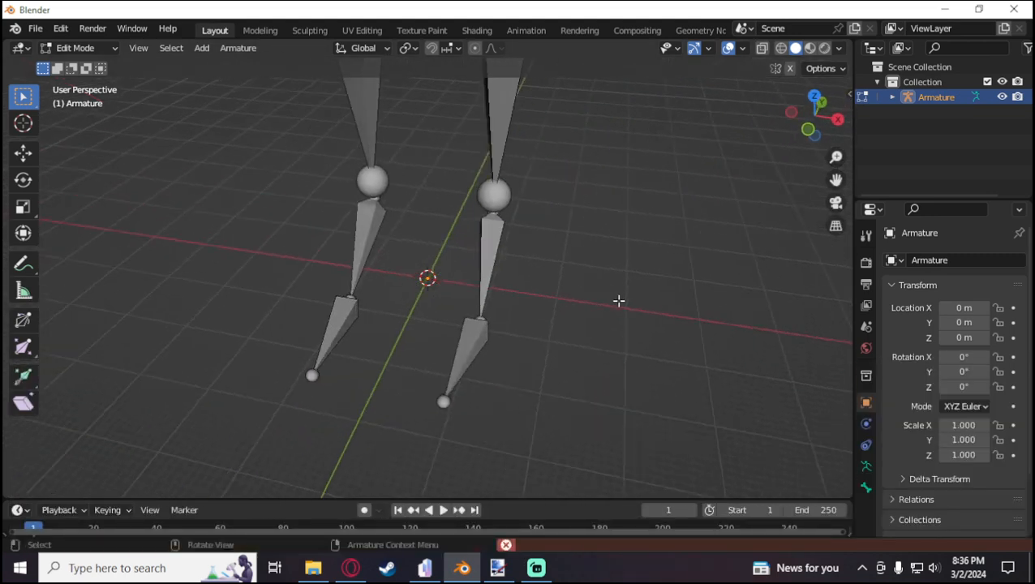
scroll(619, 301, "down", 5)
middle_click_drag(530, 216, 553, 330, "shift")
scroll(537, 326, "up", 2)
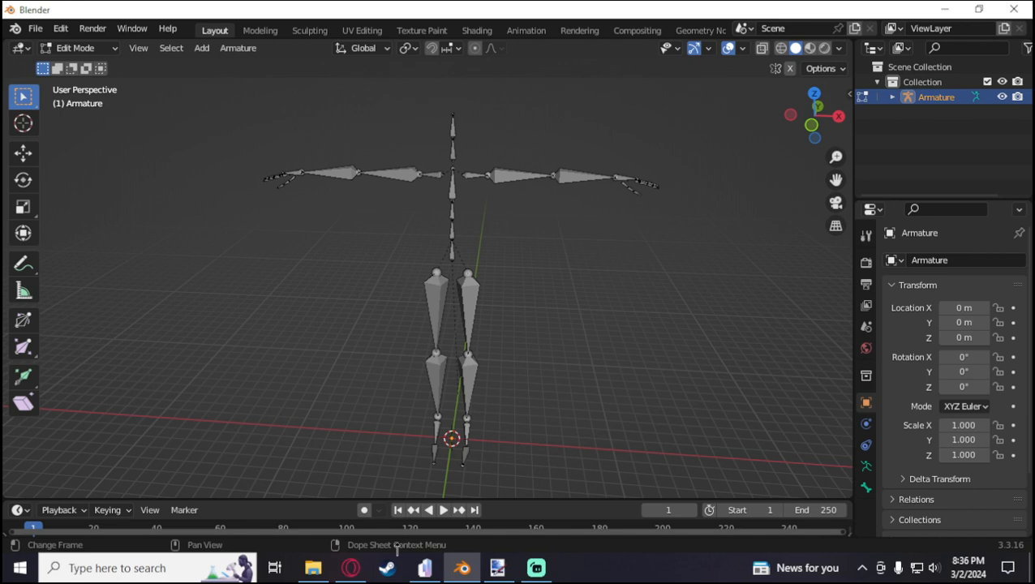
Import the Wavefront OBJ model from the nested sonic schoolhouse box folder in Downloads.
left_click(35, 28)
mouse_move(123, 236)
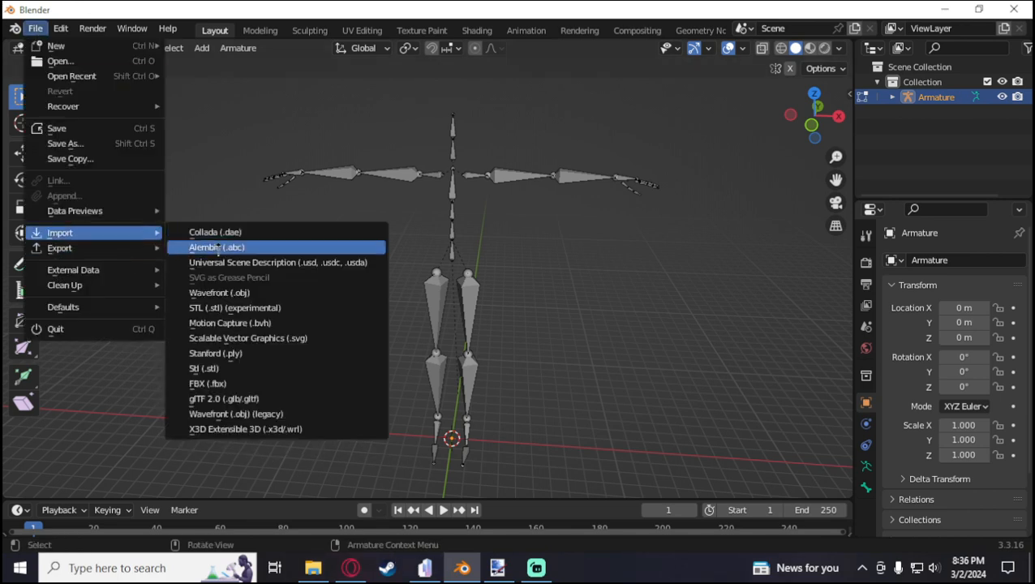
left_click(240, 293)
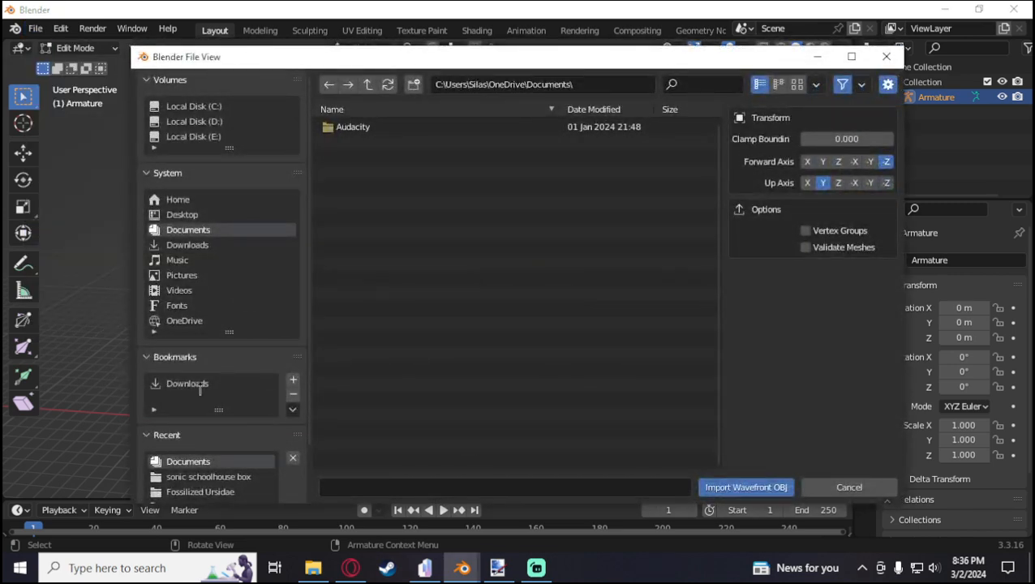
left_click(199, 384)
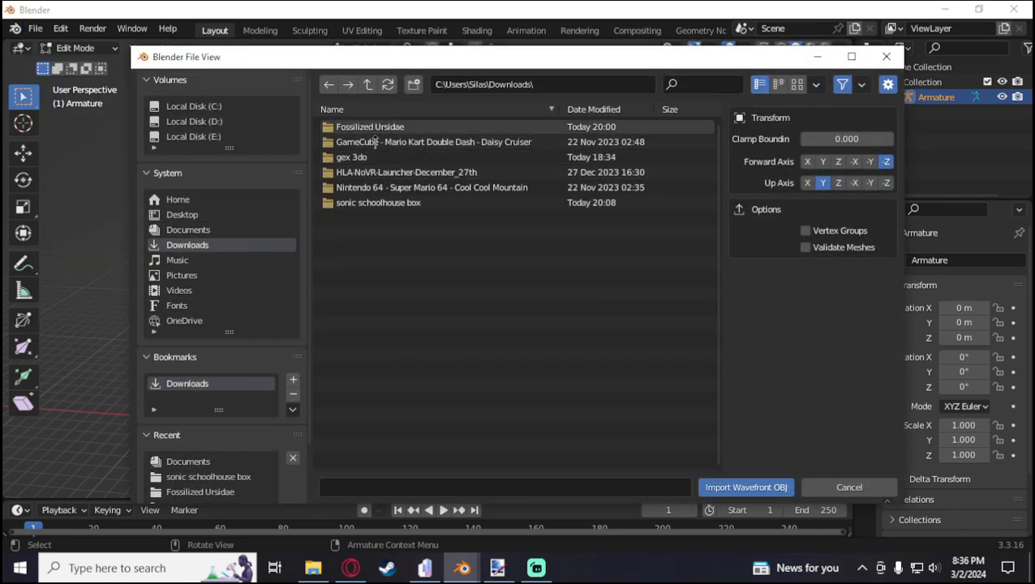
left_click(381, 202)
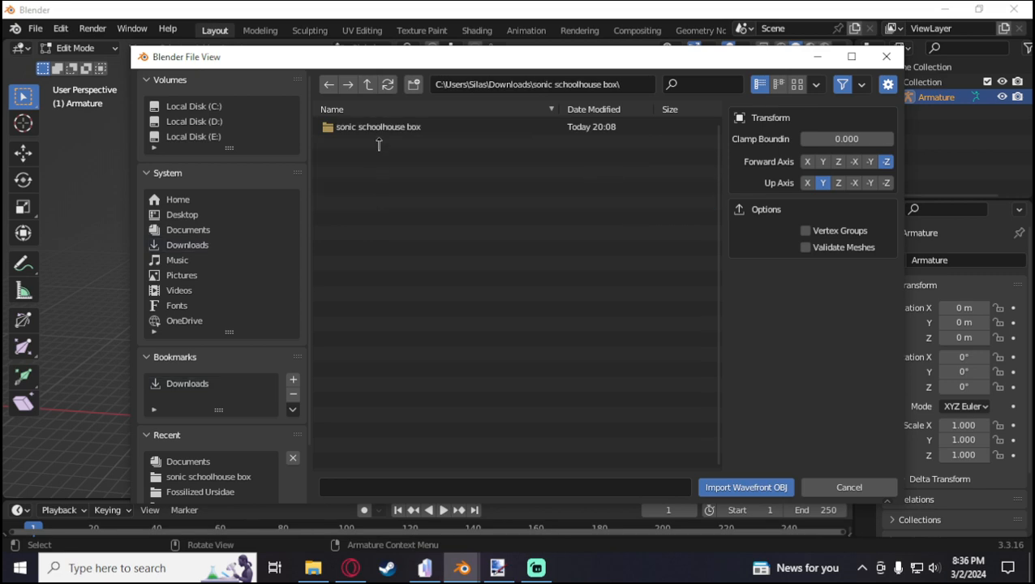
left_click(377, 128)
double_click(373, 144)
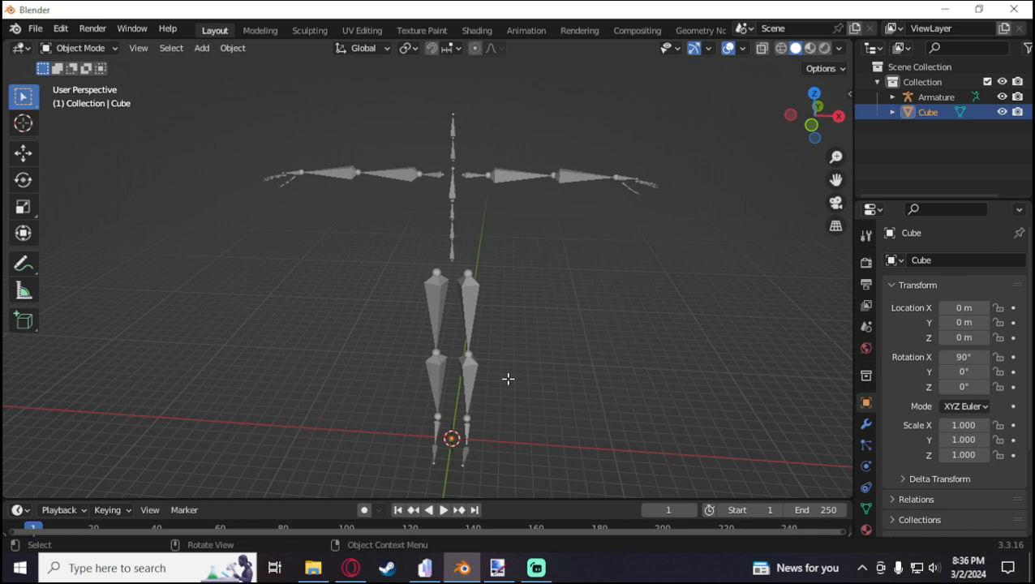
Scale the imported box uniformly to about 58.49 and raise it along Z to about 78.06 m so it stands around the armature.
key("s")
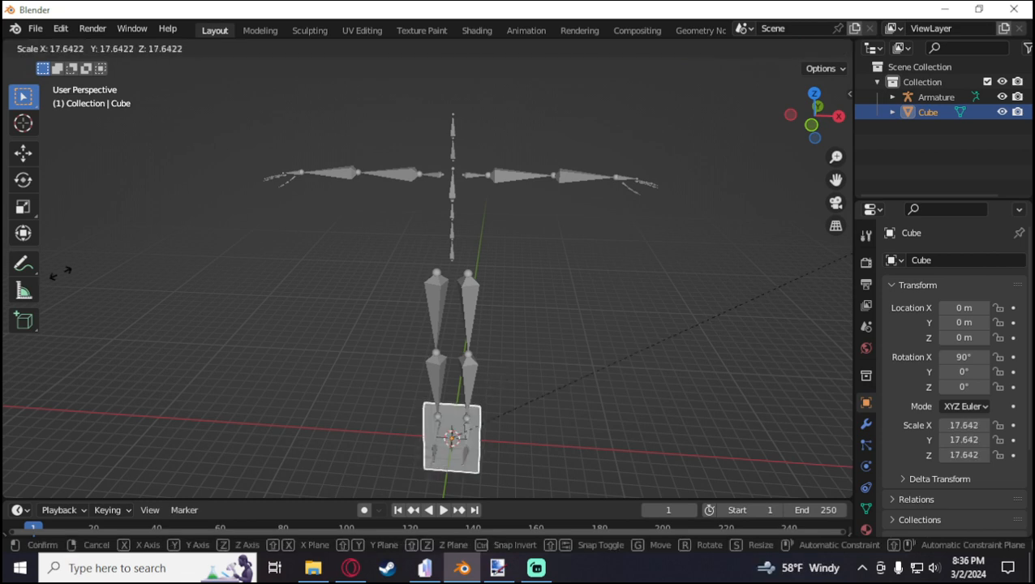
left_click(754, 313)
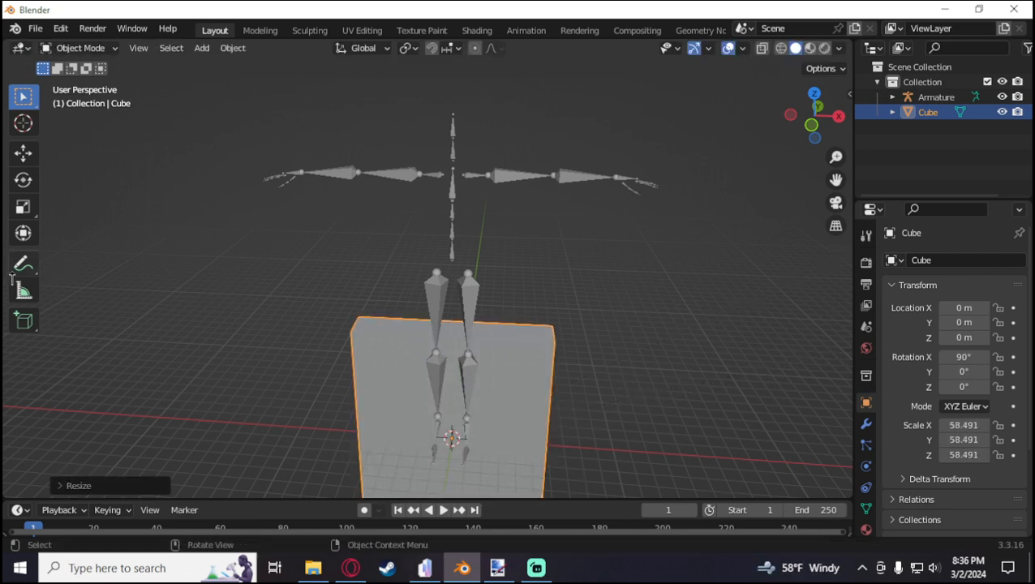
left_click(24, 152)
left_click_drag(454, 397, 454, 286)
middle_click_drag(454, 286, 489, 239)
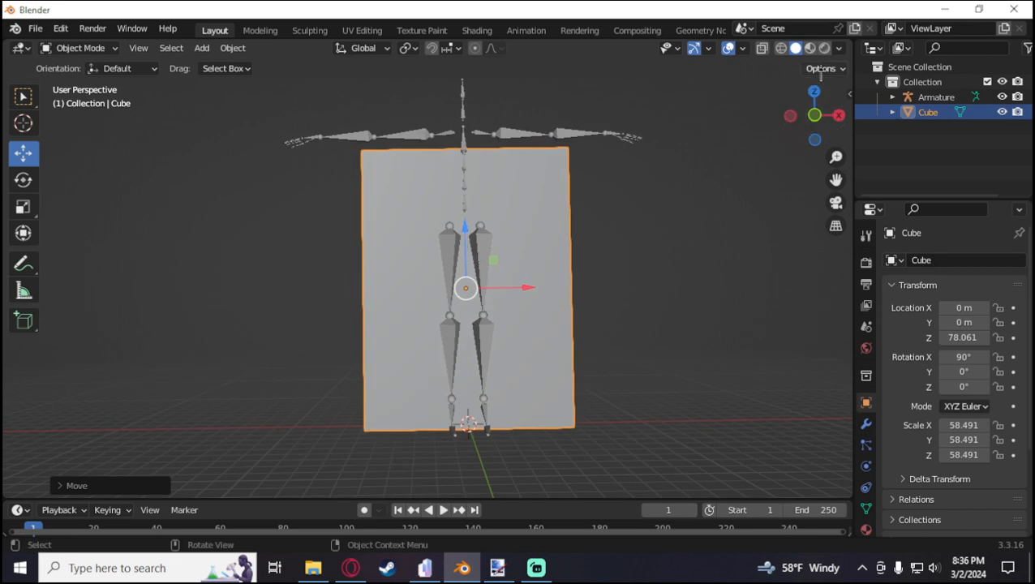
Display the viewport in Material Preview and bring up the box's Material.001 nodes in the Shading workspace.
left_click(810, 48)
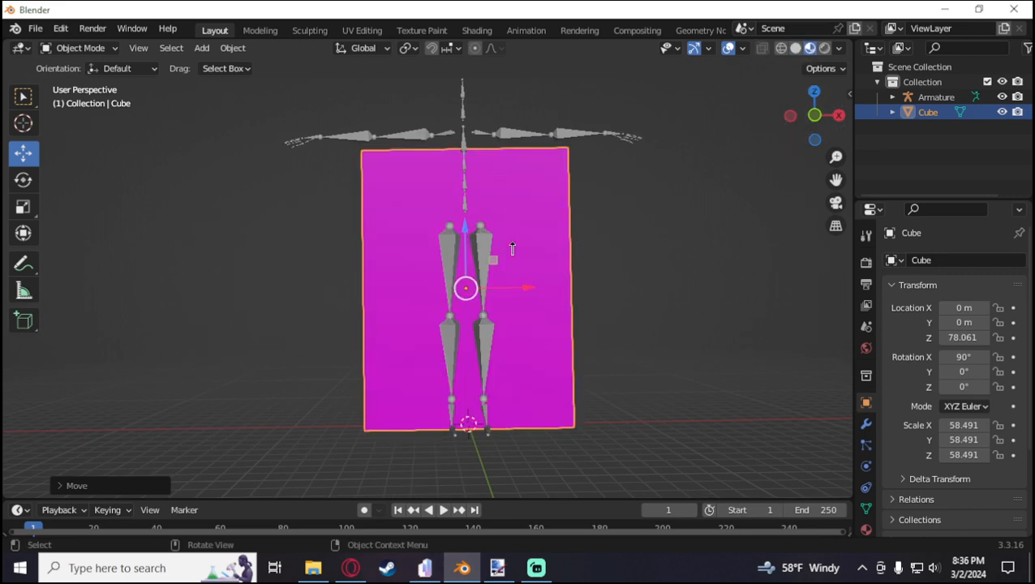
left_click(477, 30)
scroll(464, 280, "down", 9)
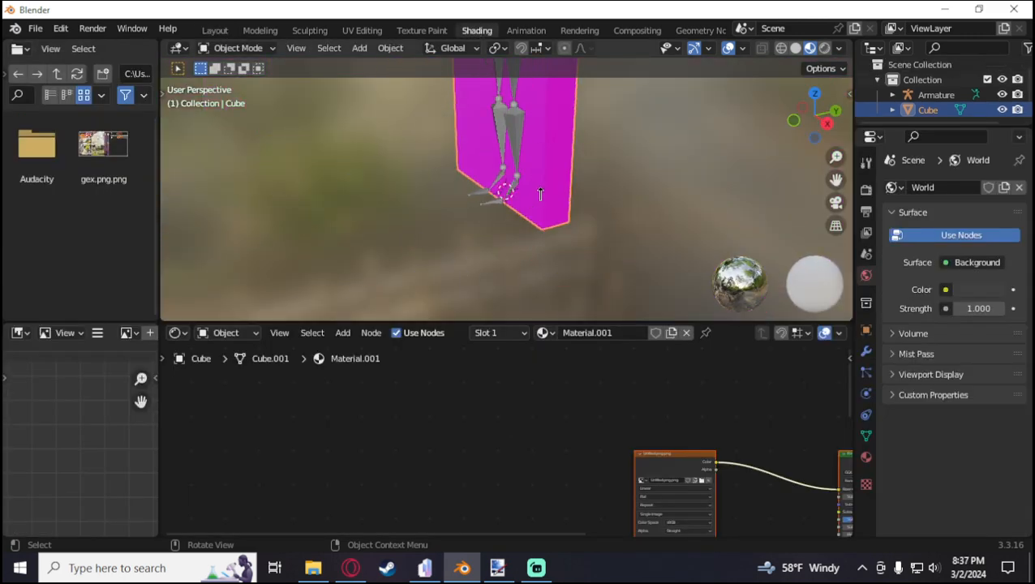
middle_click_drag(464, 280, 499, 270)
middle_click_drag(586, 439, 206, 376)
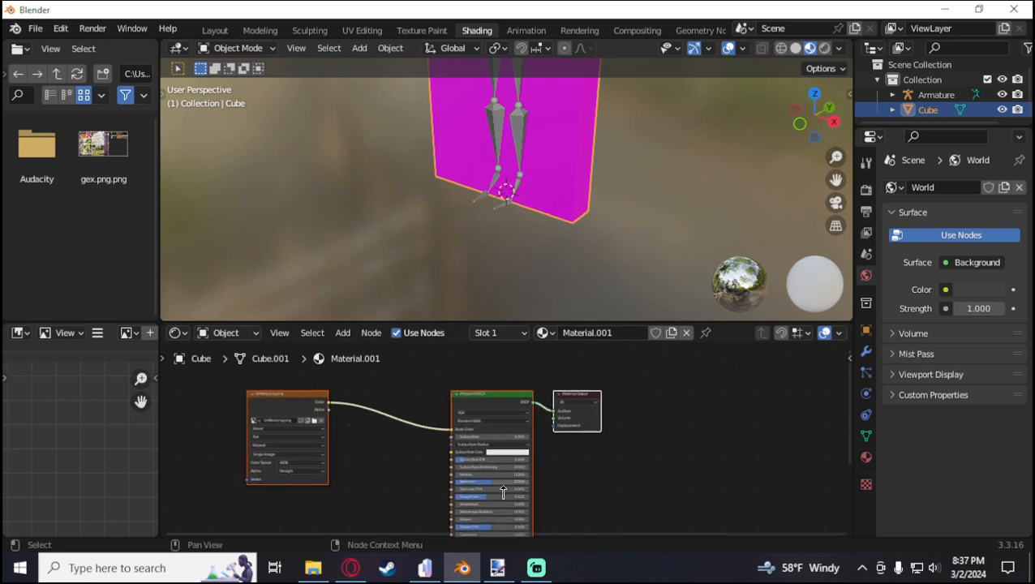
scroll(503, 492, "up", 7)
middle_click_drag(566, 389, 509, 409)
scroll(440, 453, "down", 4)
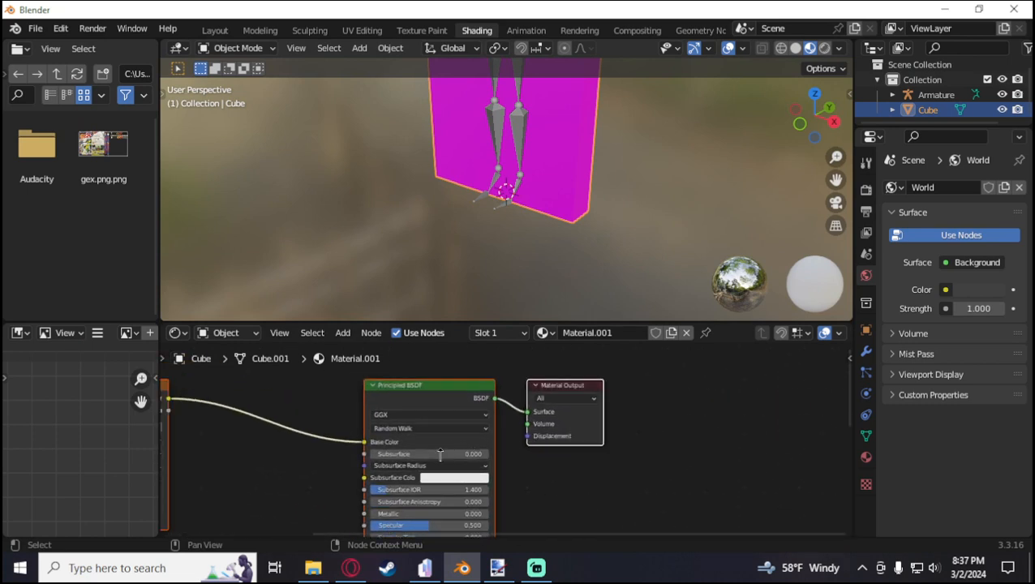
middle_click_drag(316, 460, 362, 462)
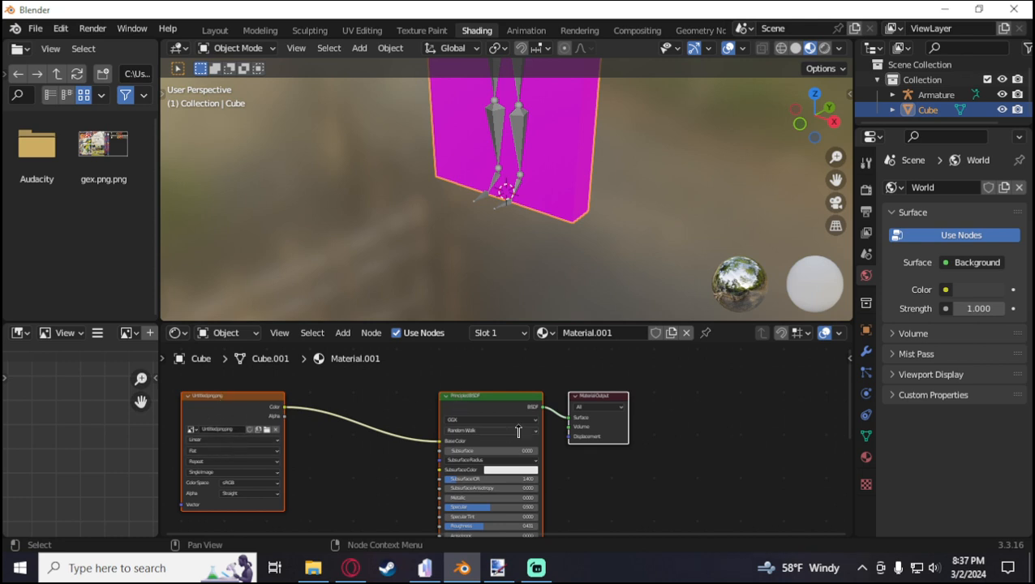
left_click(323, 339)
left_click(342, 333)
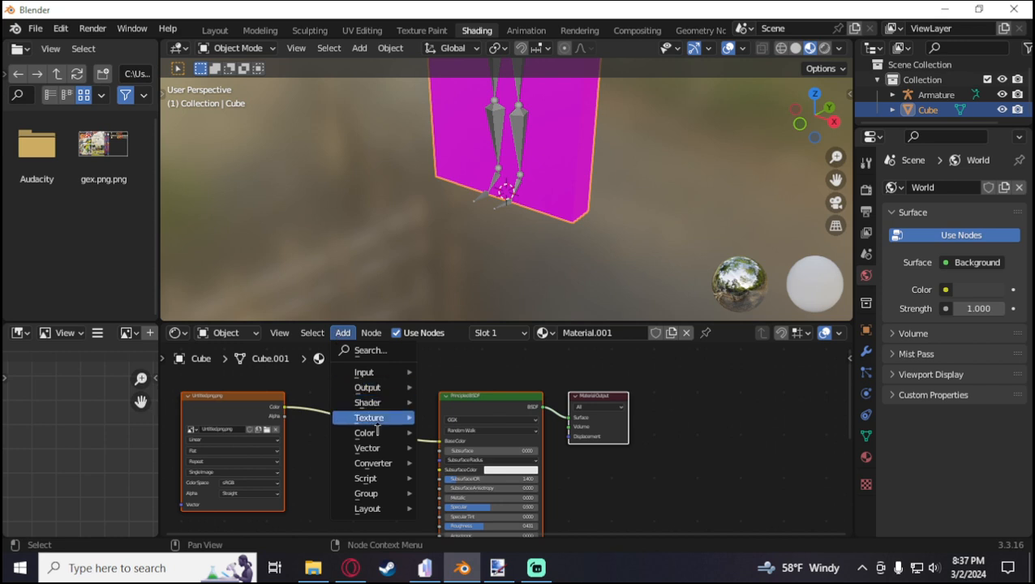
mouse_move(369, 417)
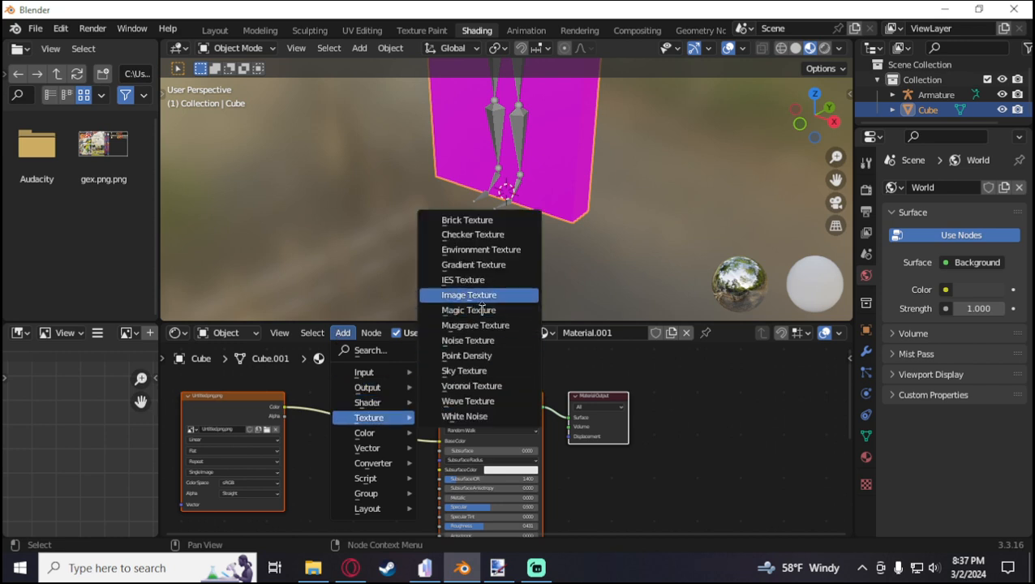
left_click(318, 396)
Load sonic.png from the sonic schoolhouse box folder into the material's existing image texture node.
middle_click_drag(266, 460, 371, 479)
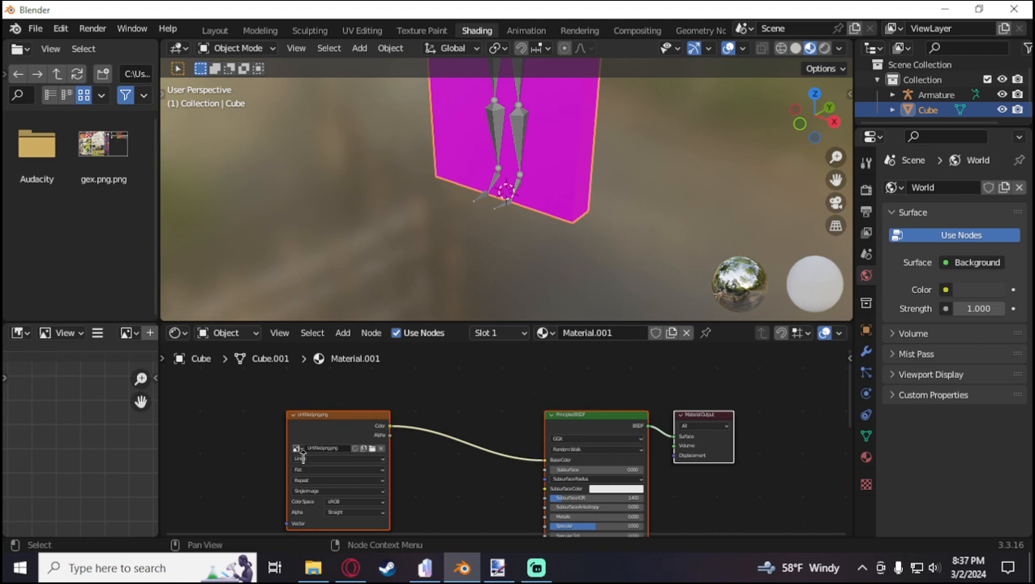
left_click(373, 449)
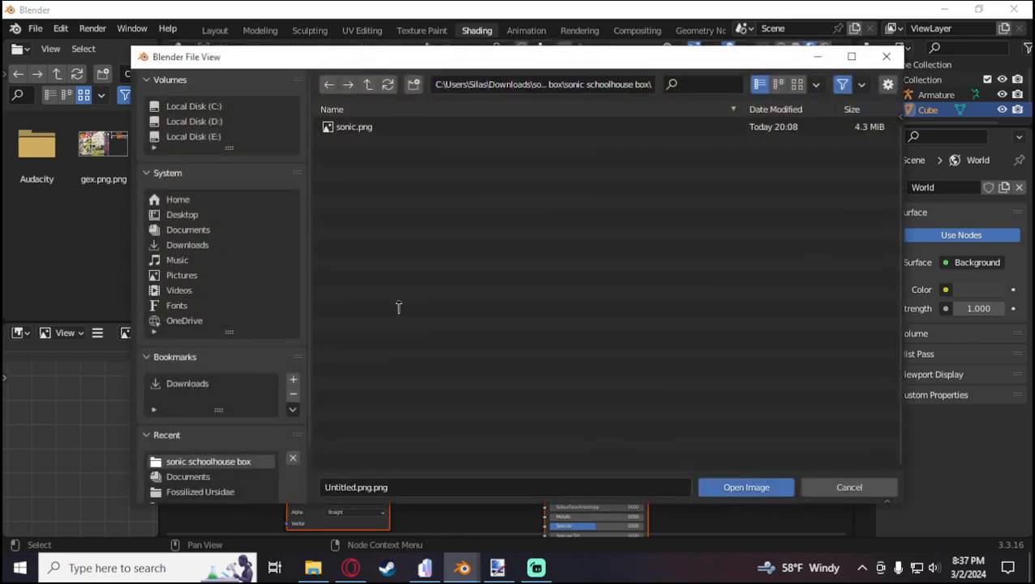
left_click(357, 128)
double_click(372, 129)
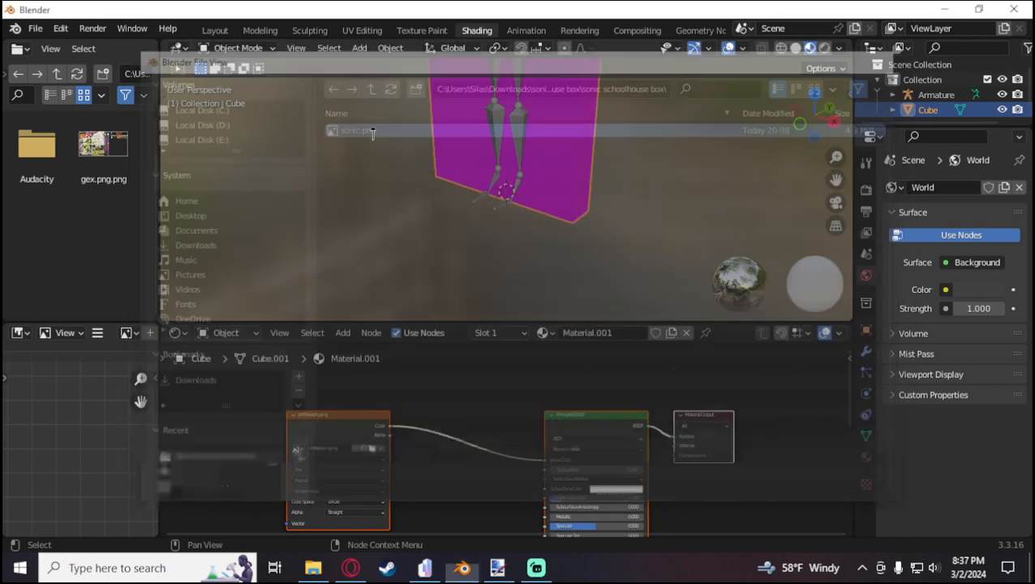
Return to the Layout workspace and look over the textured box's material settings and preview.
left_click(225, 32)
left_click(865, 529)
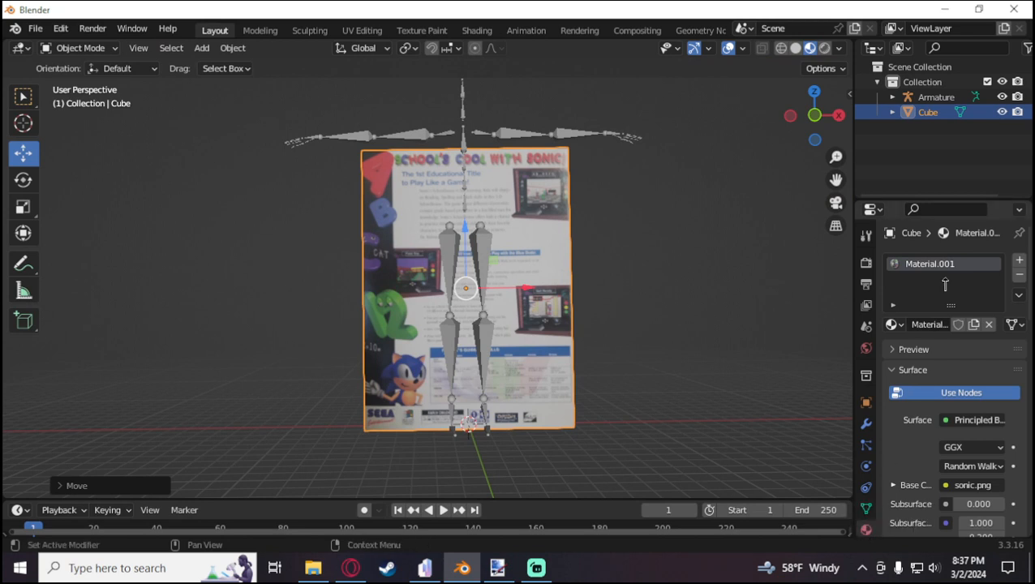
left_click(915, 349)
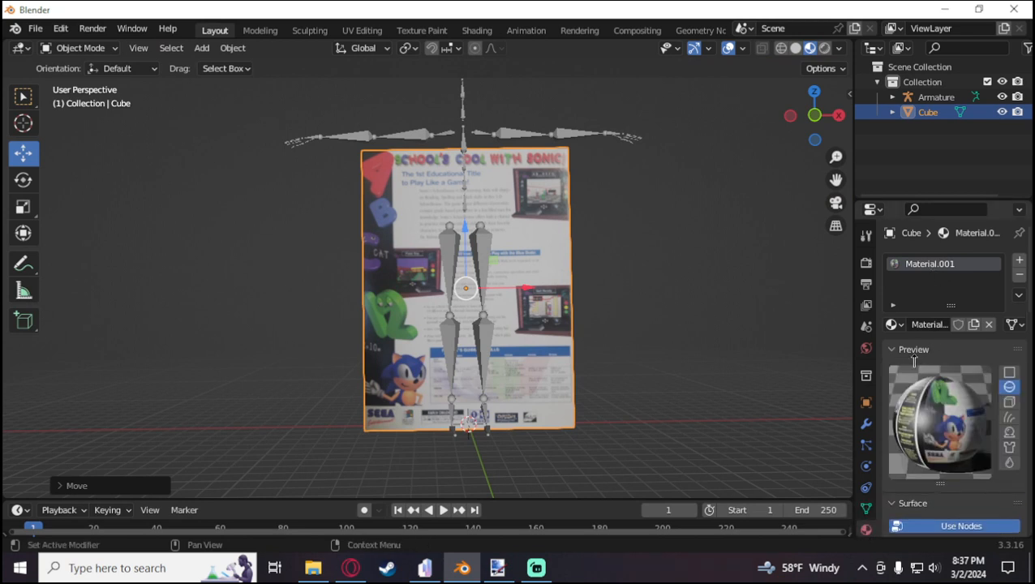
left_click(914, 359)
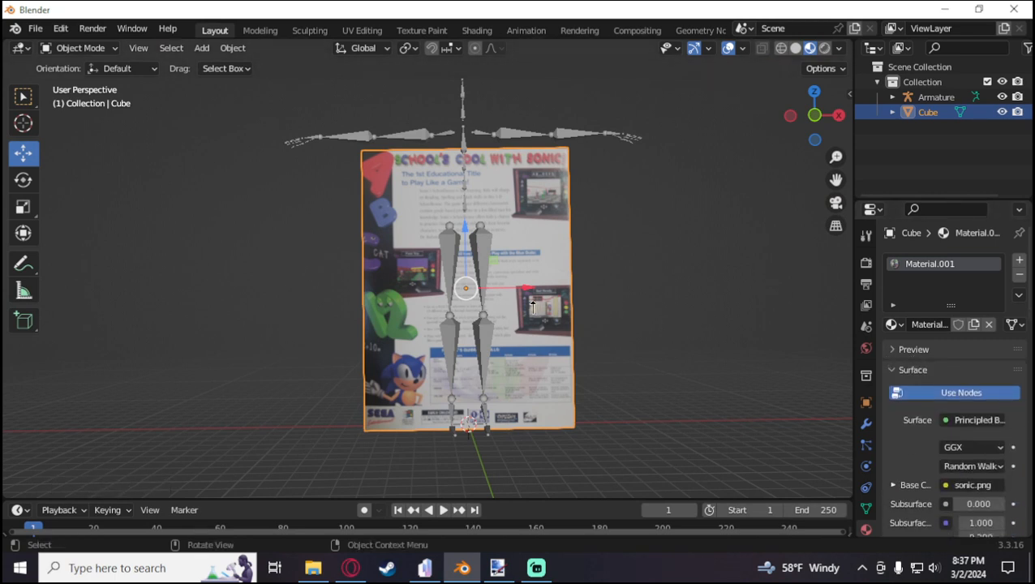
Rotate the box 180° about the global Z axis so its front cover faces the armature's front.
key("r")
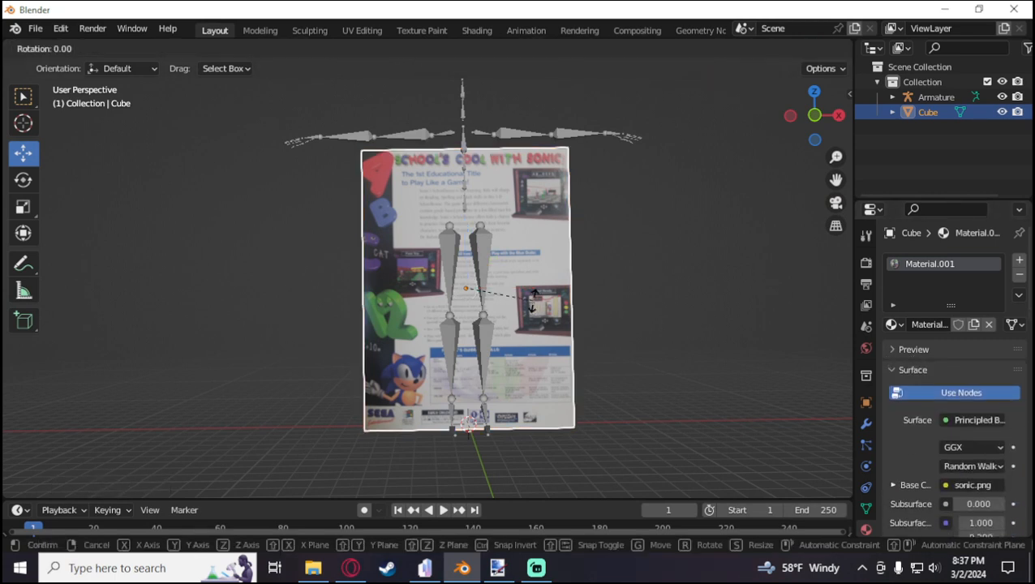
key("x")
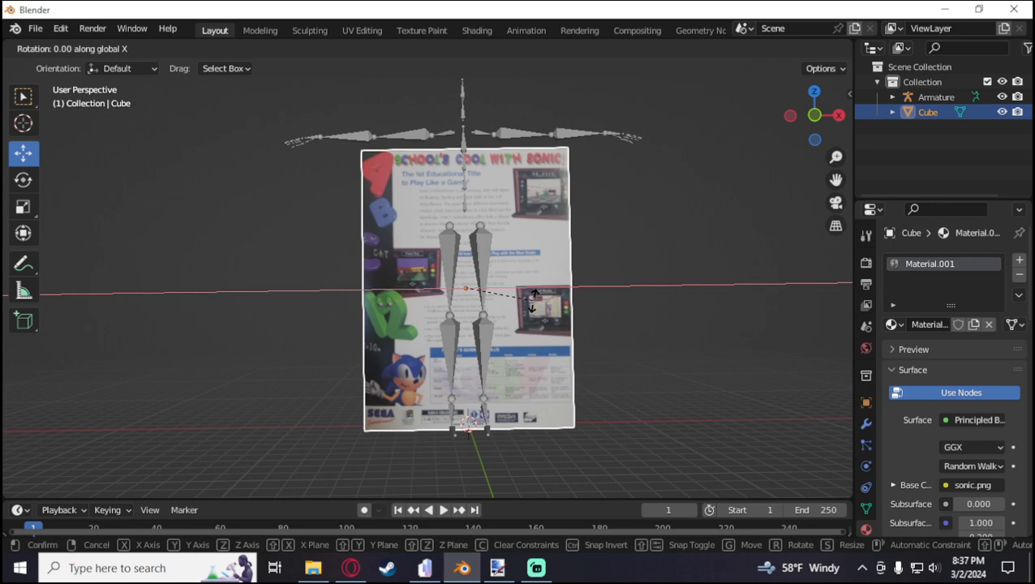
key("z")
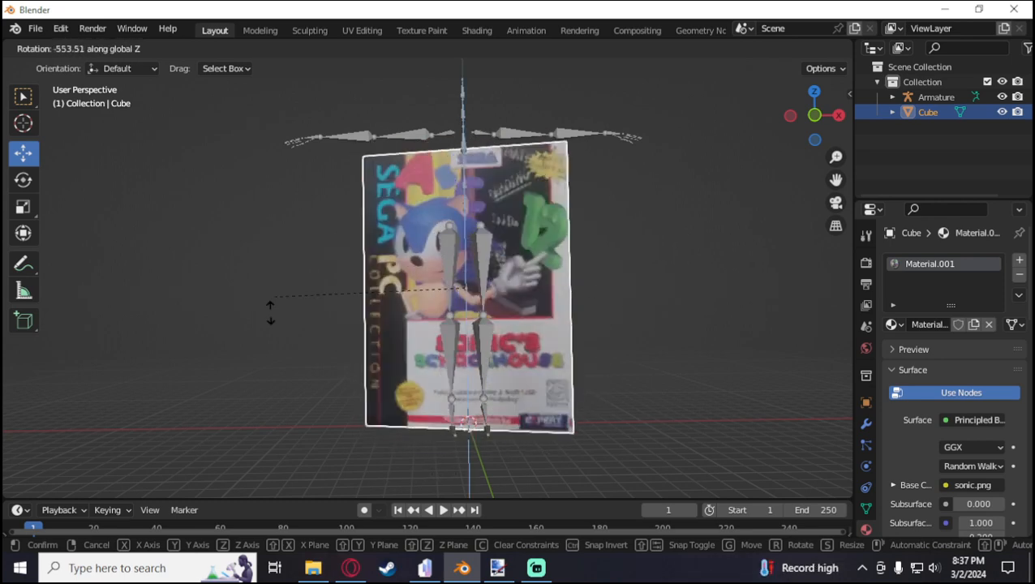
key("y")
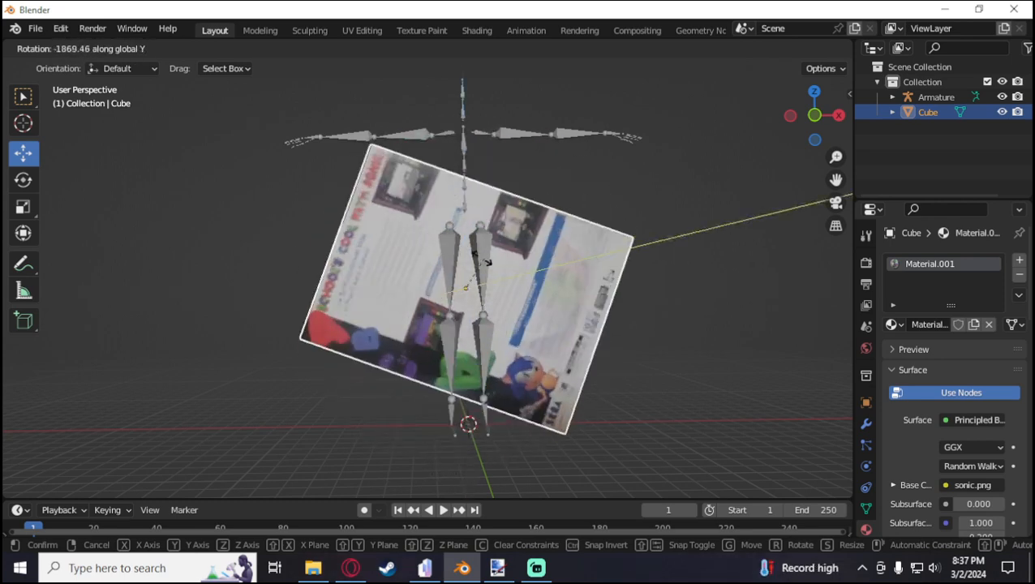
key("z")
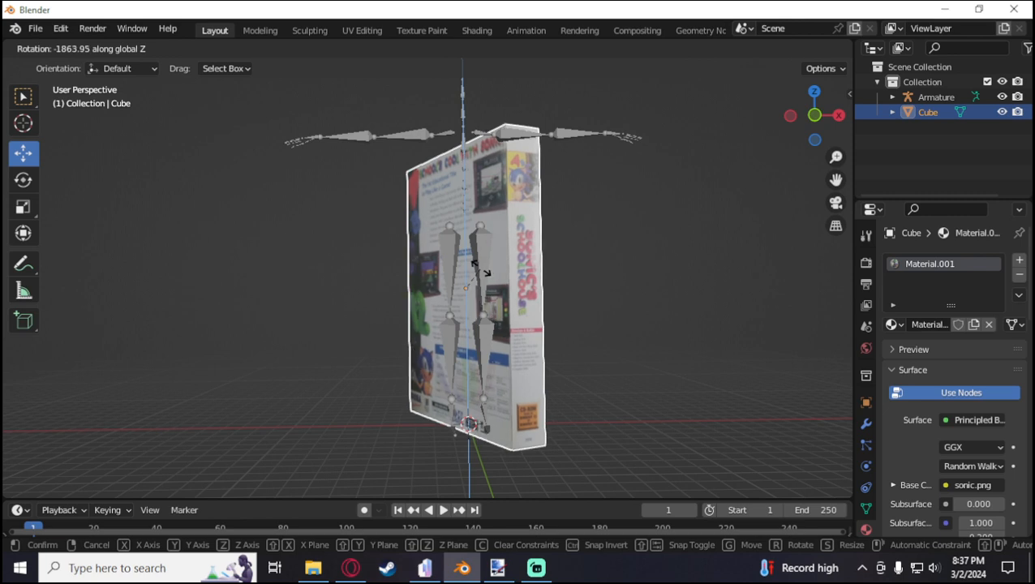
type("180")
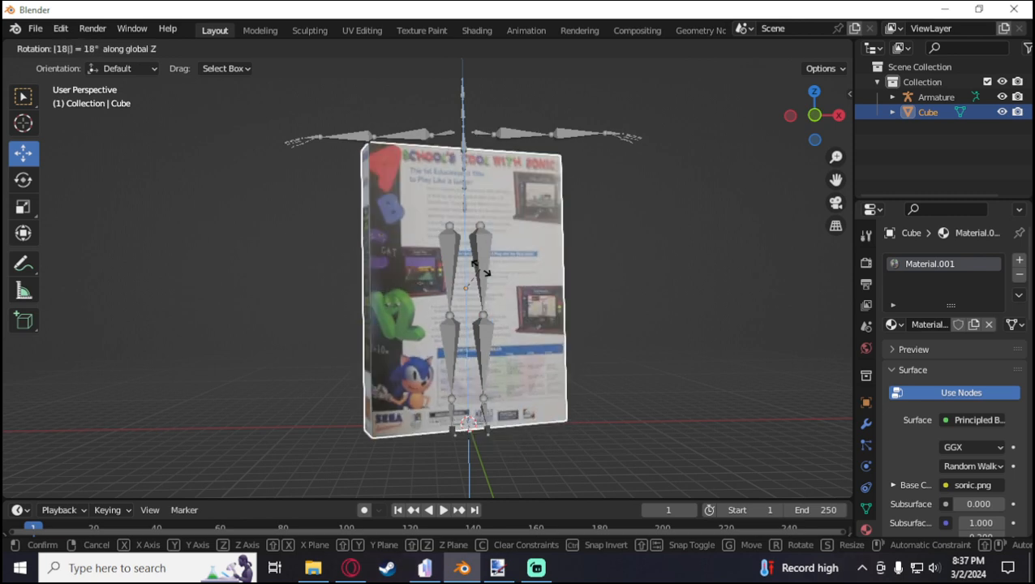
key("Return")
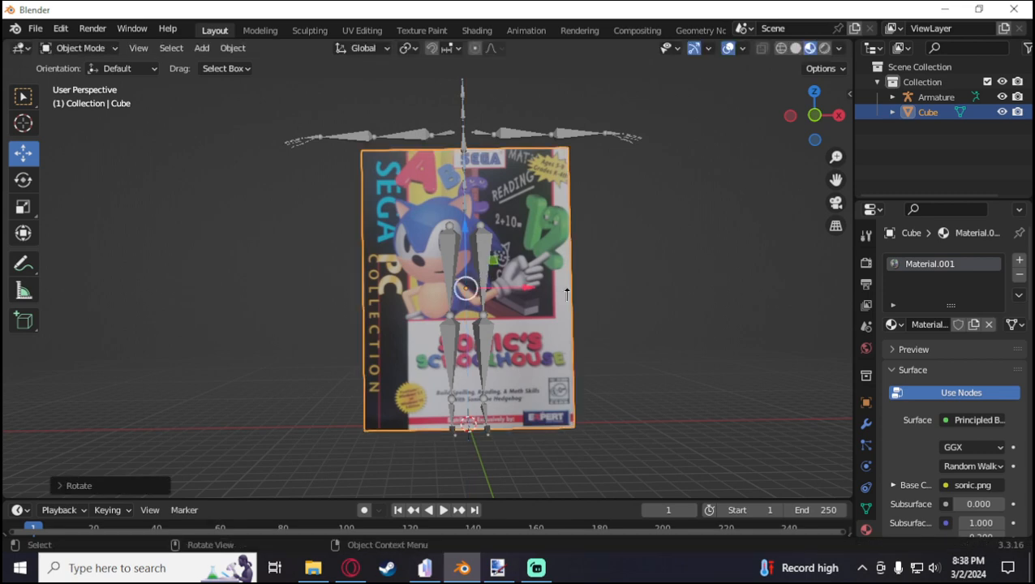
scroll(566, 294, "up", 1)
middle_click_drag(528, 312, 623, 325)
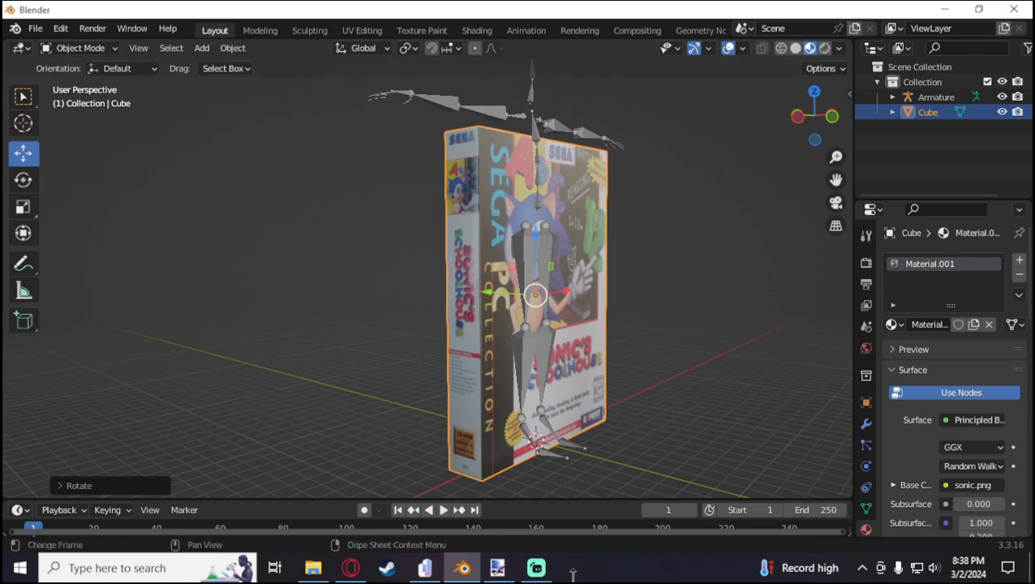
left_click(536, 568)
left_click(462, 568)
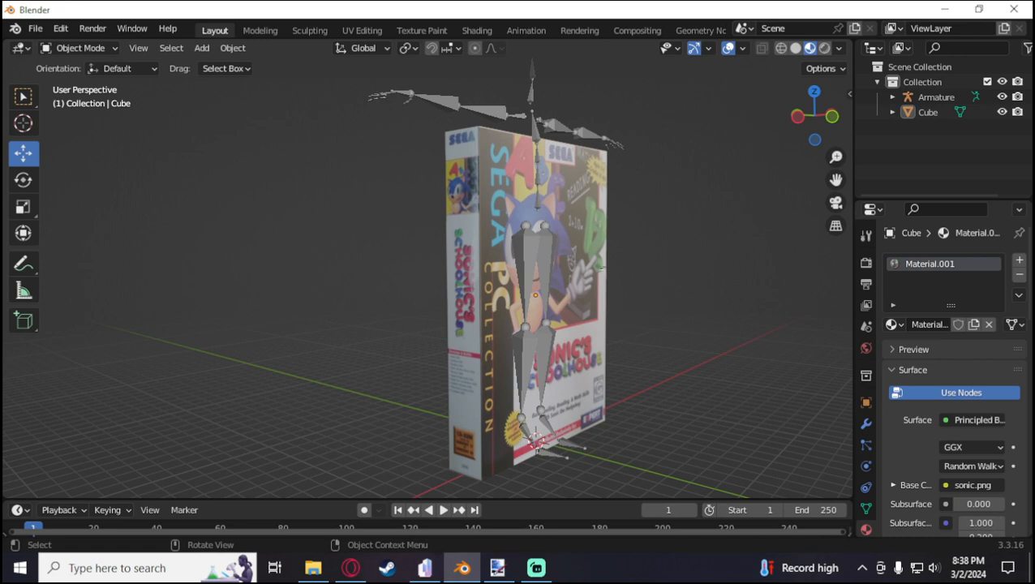
Add a plane to the box mesh in Edit Mode, clear the selection and return to Object Mode.
left_click(584, 267)
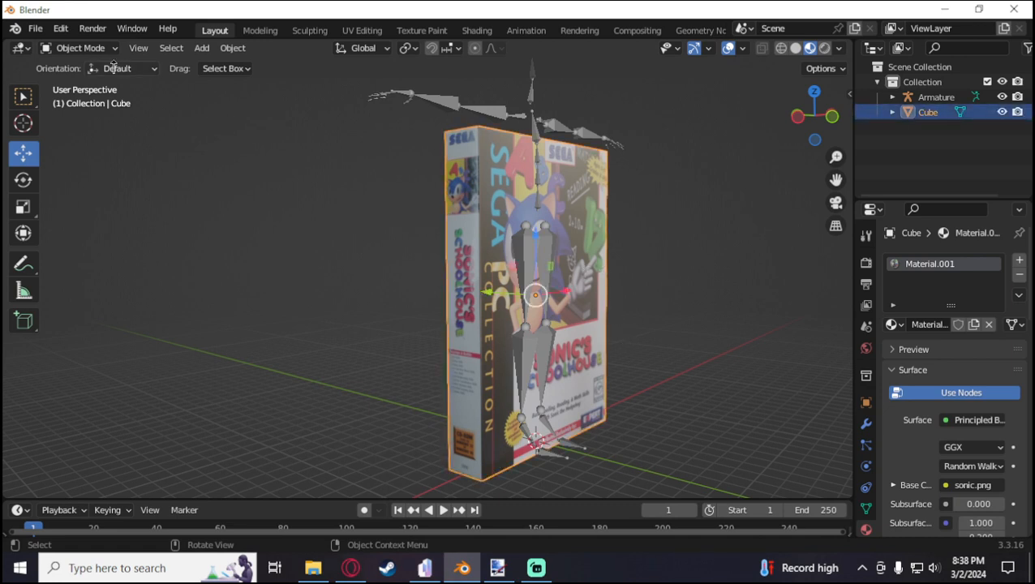
left_click(78, 48)
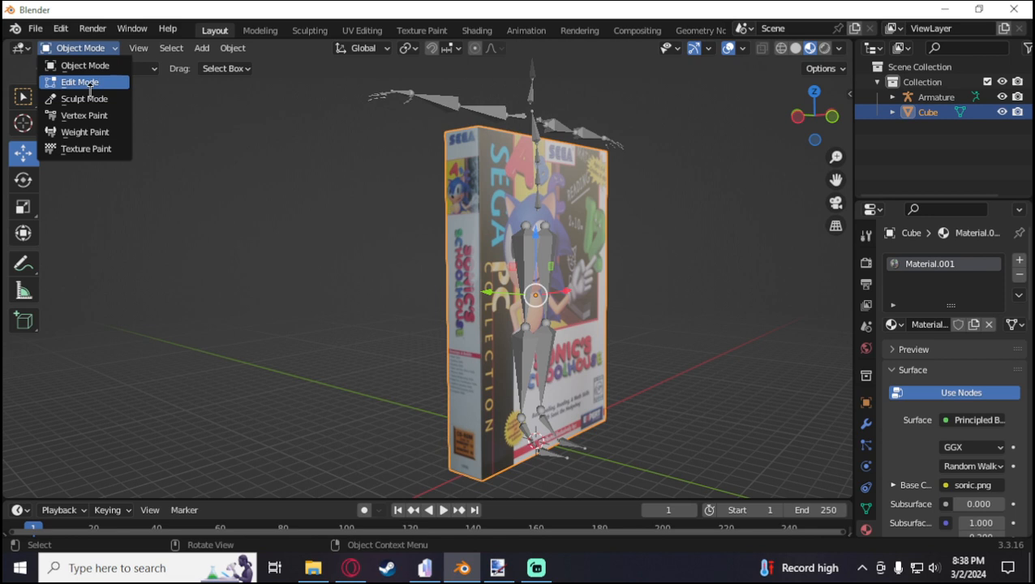
left_click(80, 83)
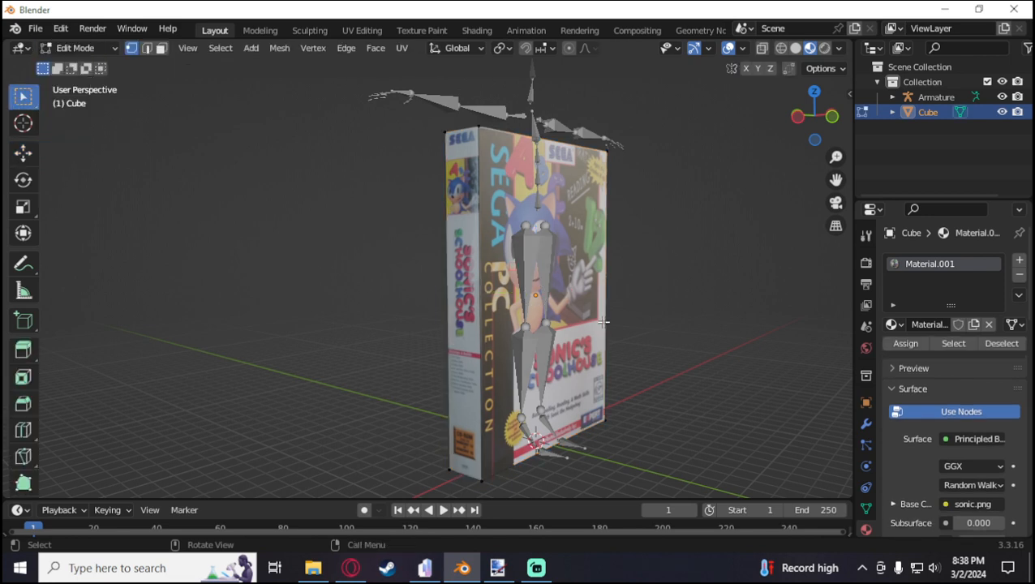
key("shift+a")
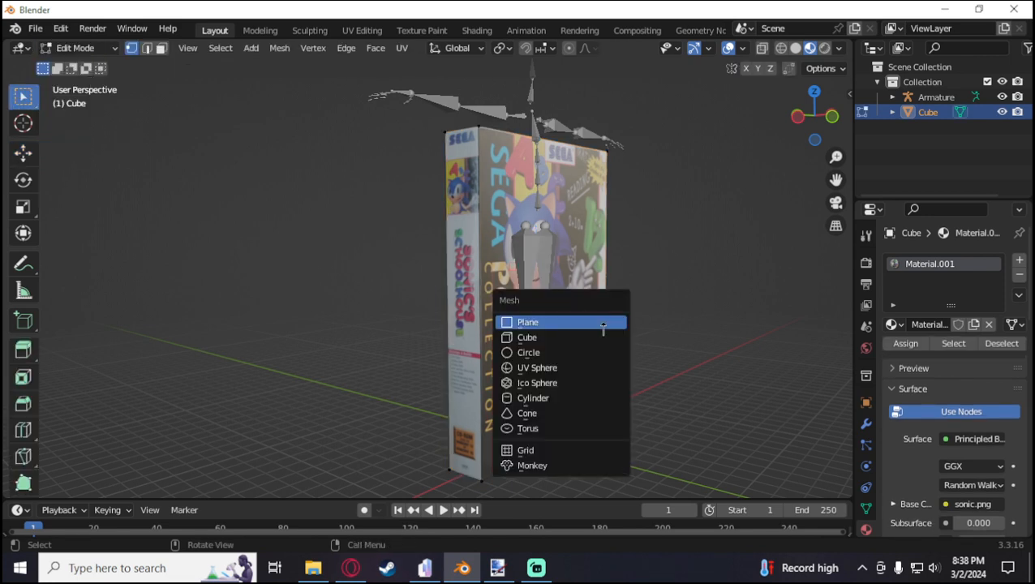
left_click(603, 323)
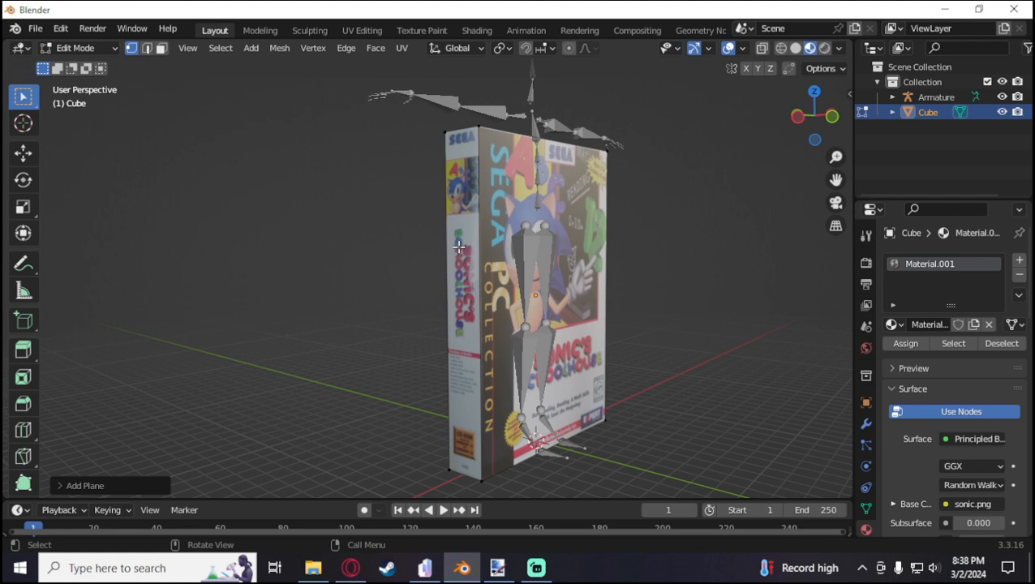
key("a")
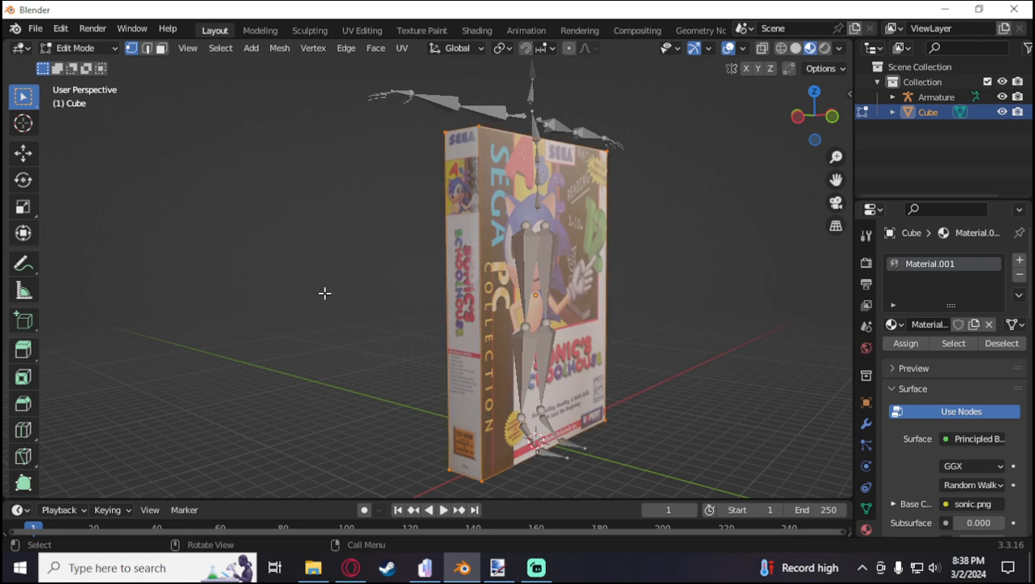
key("alt+a")
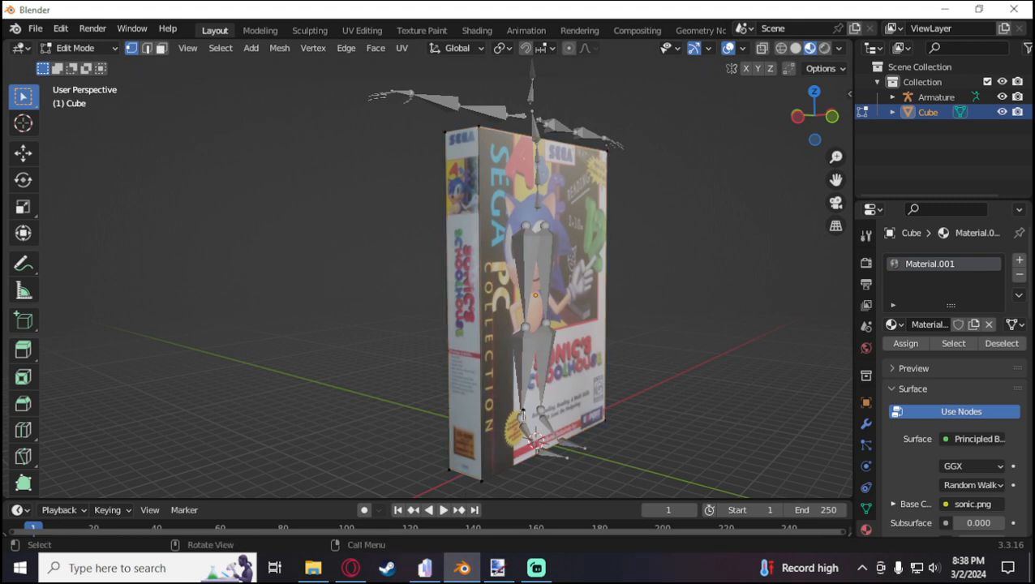
left_click(77, 48)
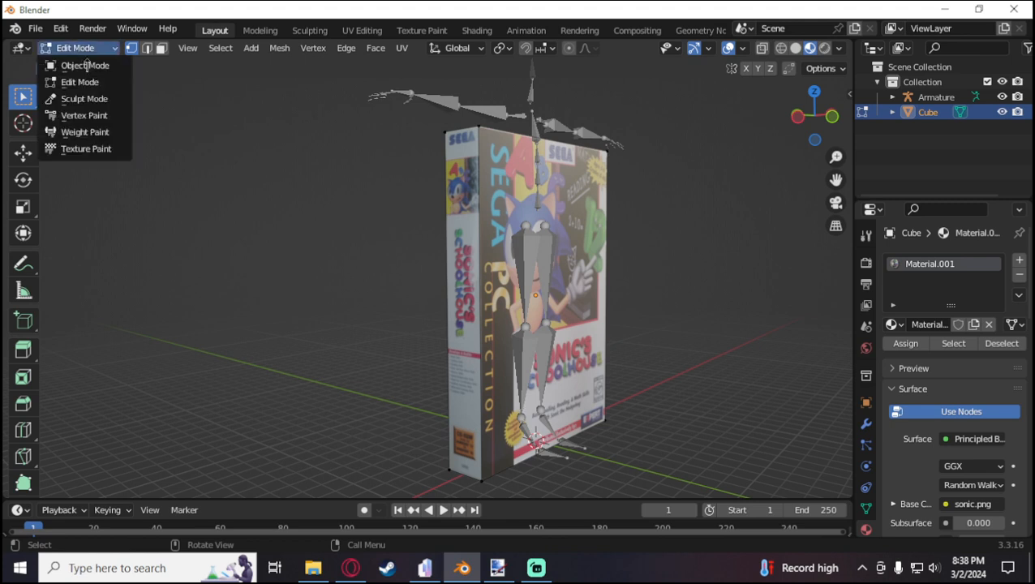
left_click(81, 66)
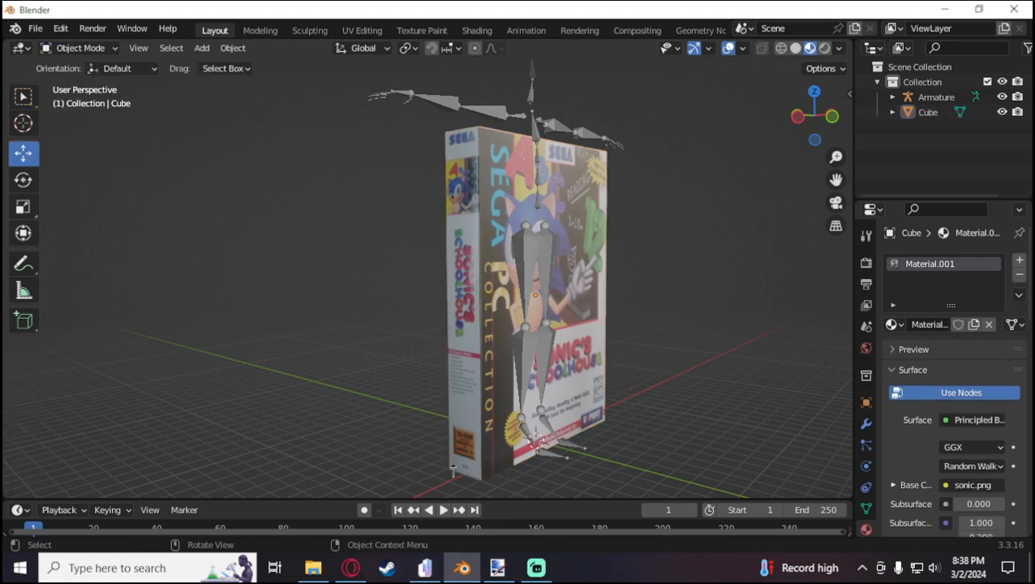
Switch to the Steam Community guide in the browser and read the static playermodel section up to "Adjusting your model".
left_click(361, 572)
key("ctrl+Tab")
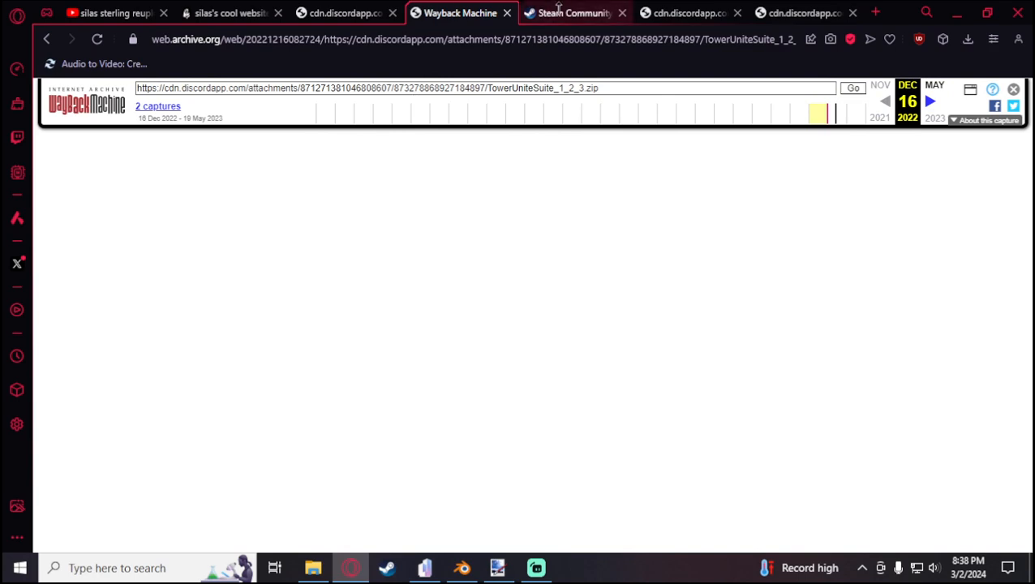
scroll(418, 398, "down", 6)
scroll(415, 398, "up", 5)
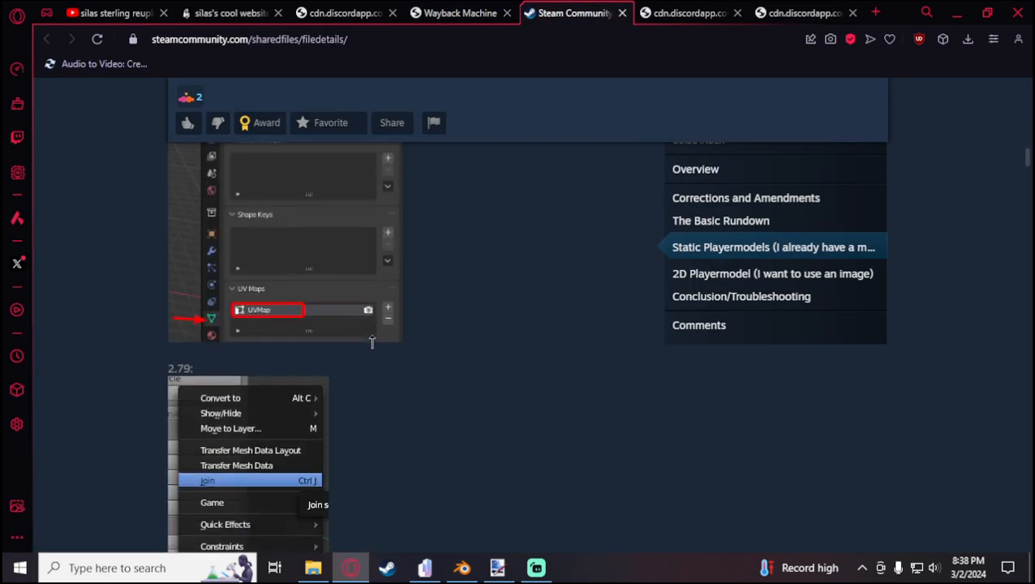
scroll(346, 345, "down", 8)
scroll(341, 349, "down", 4)
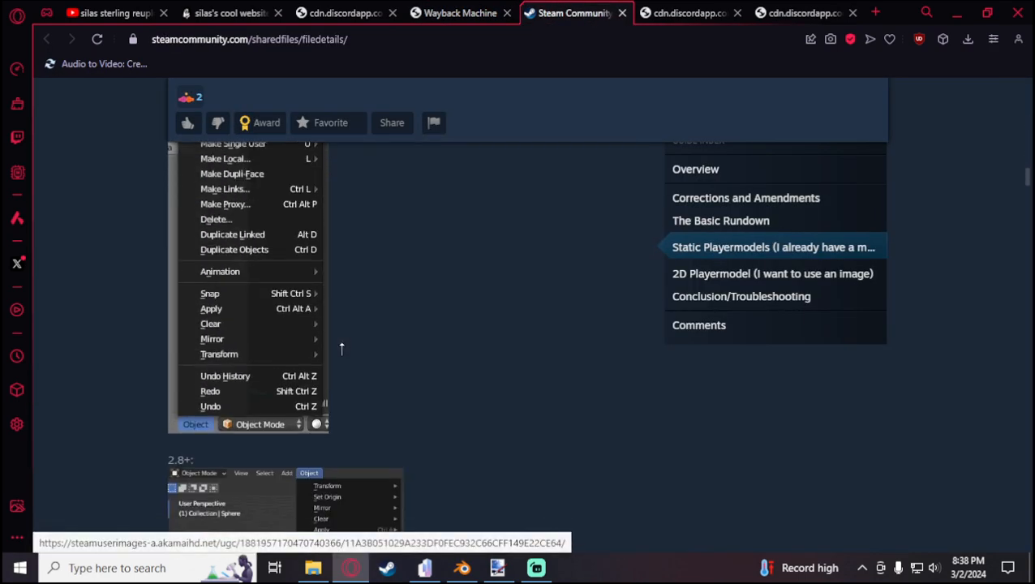
scroll(333, 354, "down", 5)
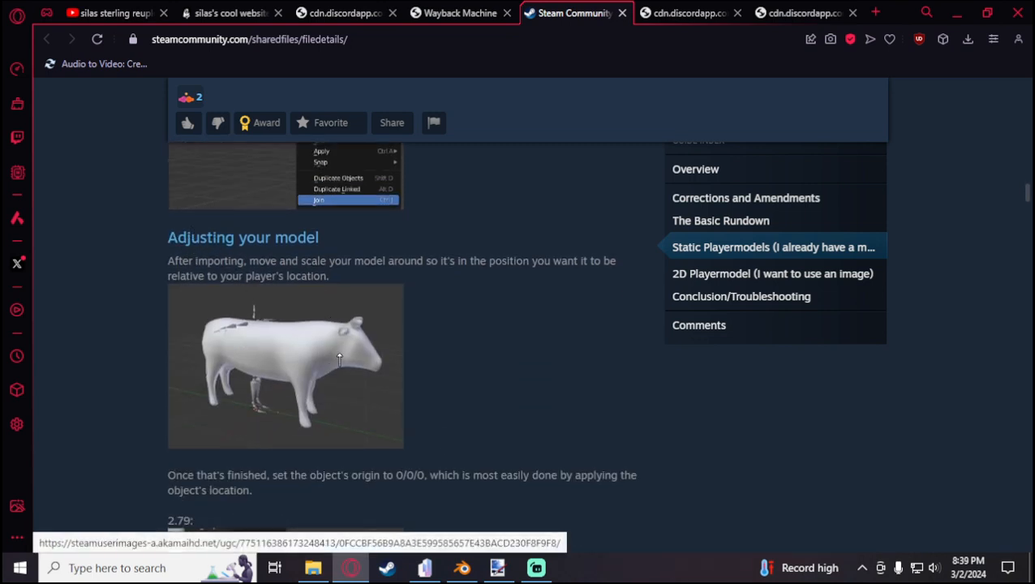
Switch back to Blender and apply the box's location so its origin sits at the world origin.
left_click(461, 568)
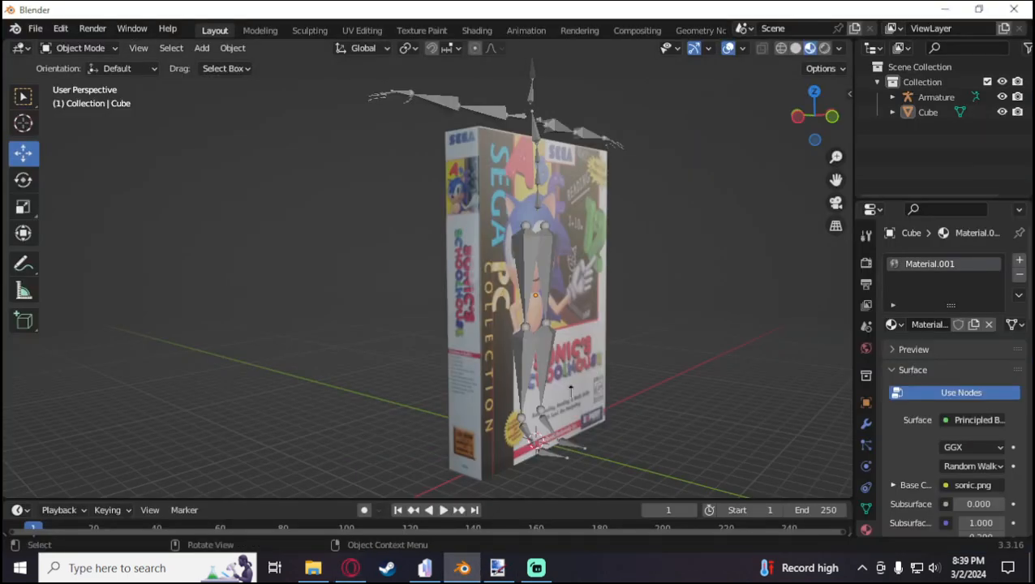
left_click(577, 370)
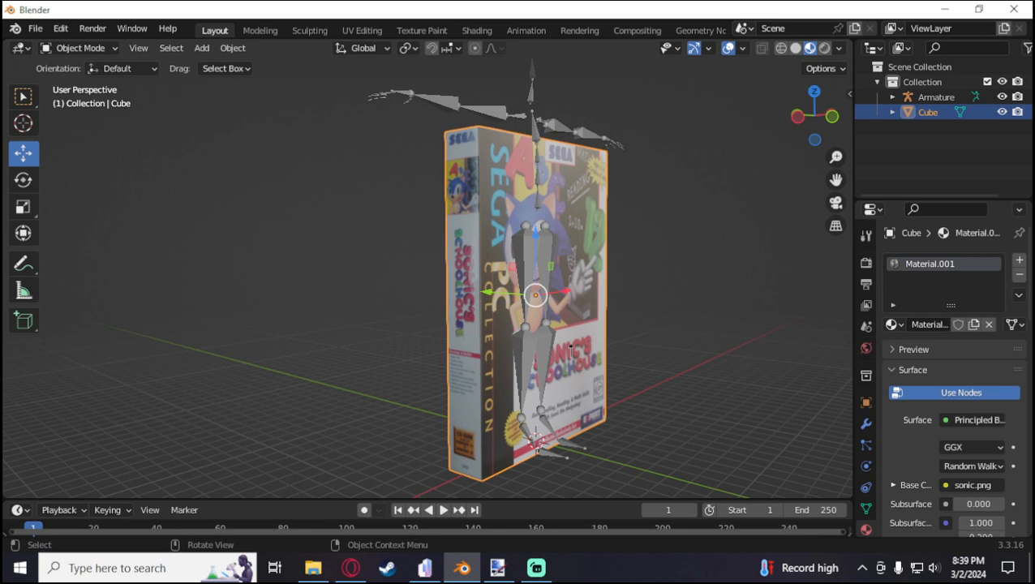
left_click(233, 48)
left_click(233, 48)
mouse_move(252, 130)
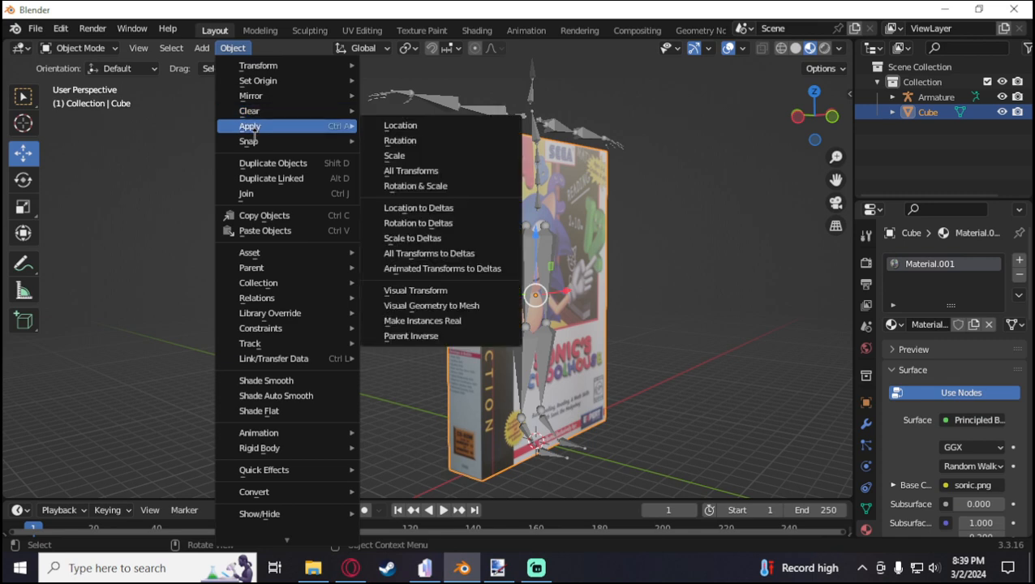
left_click(387, 127)
middle_click_drag(629, 382, 522, 403)
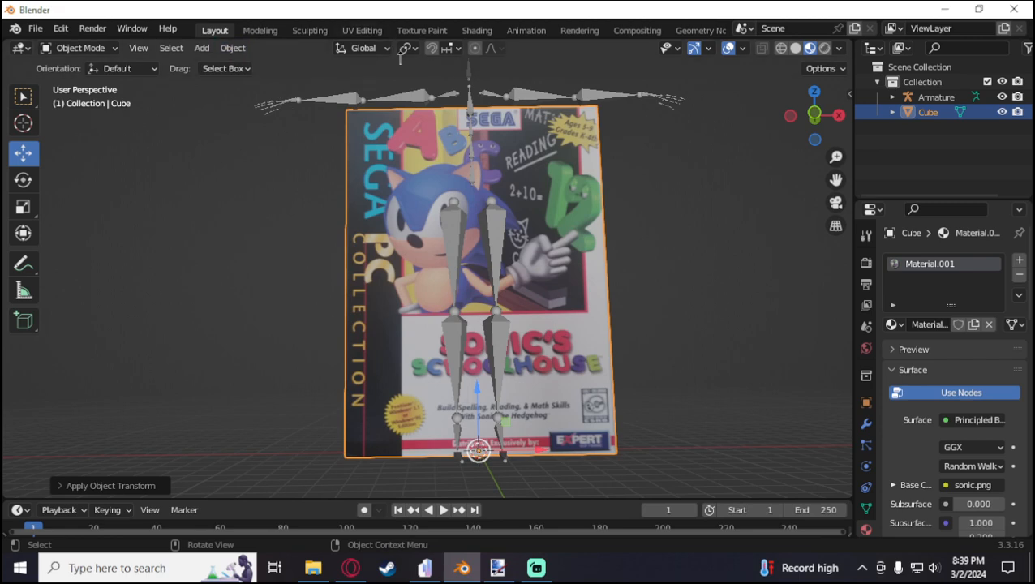
Read the Steam guide's "Adding the plane" section in the browser, including the transparent texture and new material instructions.
left_click(351, 568)
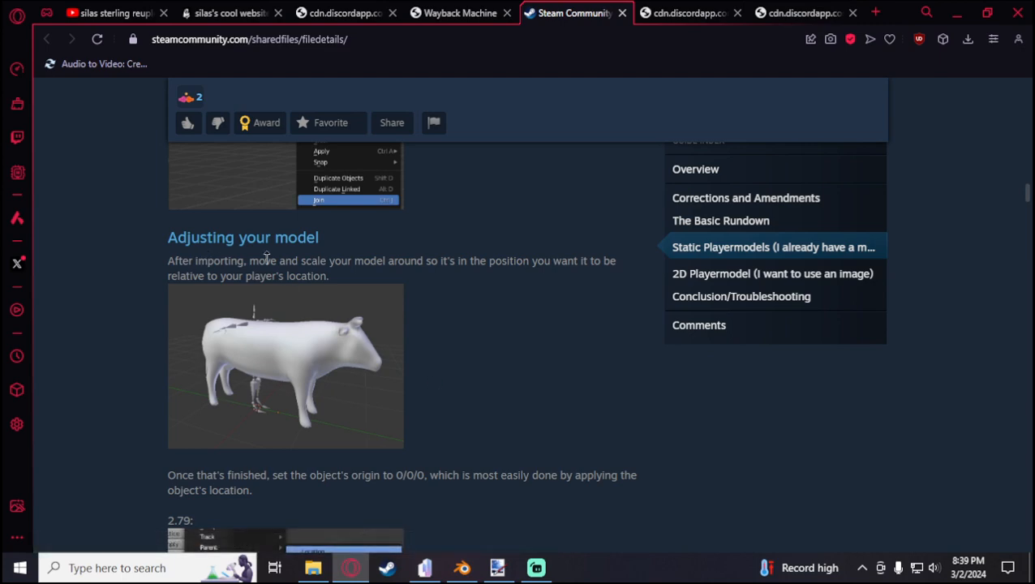
scroll(324, 257, "down", 5)
scroll(411, 354, "down", 3)
scroll(325, 325, "up", 2)
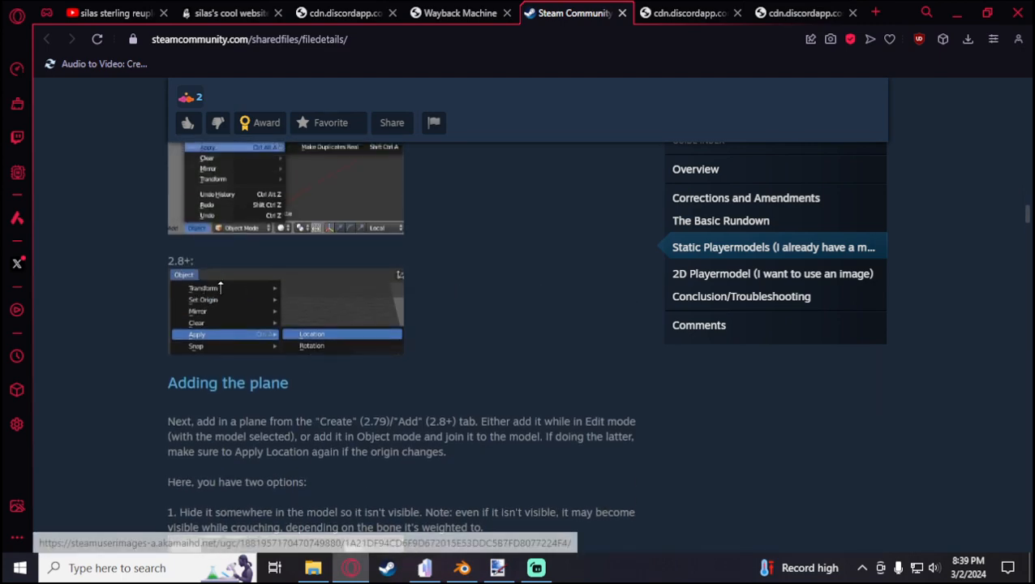
scroll(255, 285, "down", 2)
scroll(442, 252, "down", 3)
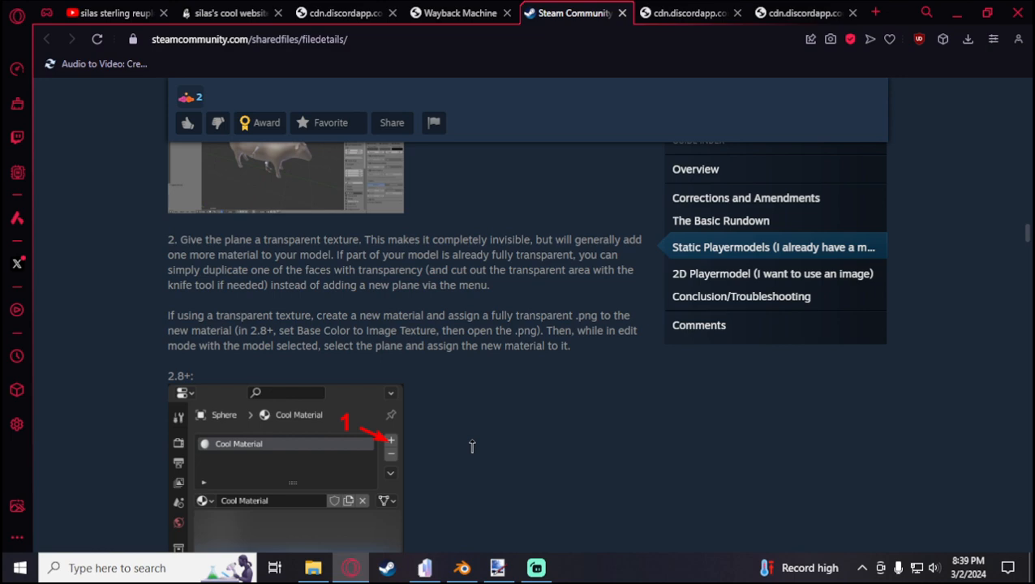
scroll(472, 446, "down", 8)
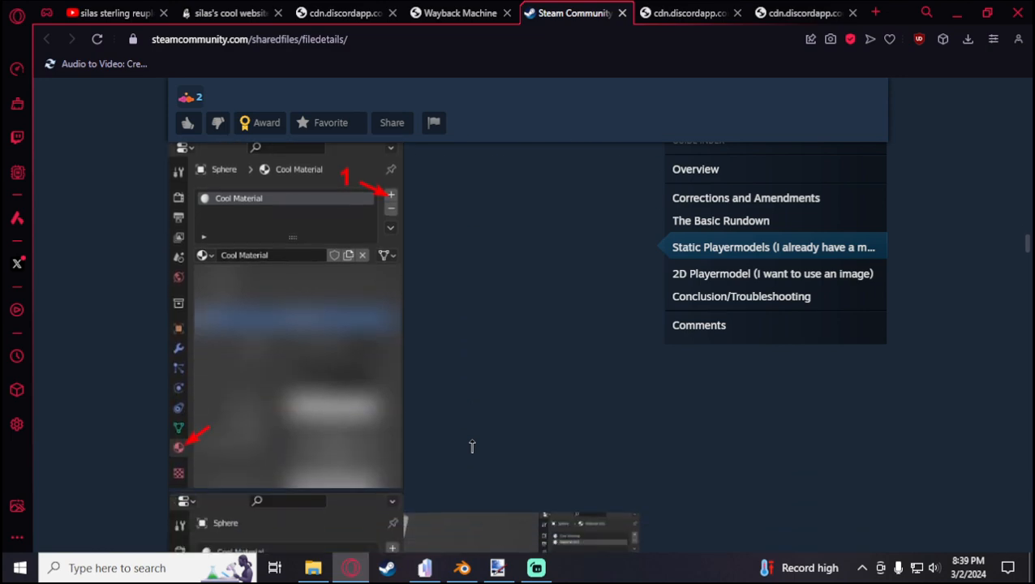
scroll(463, 442, "down", 2)
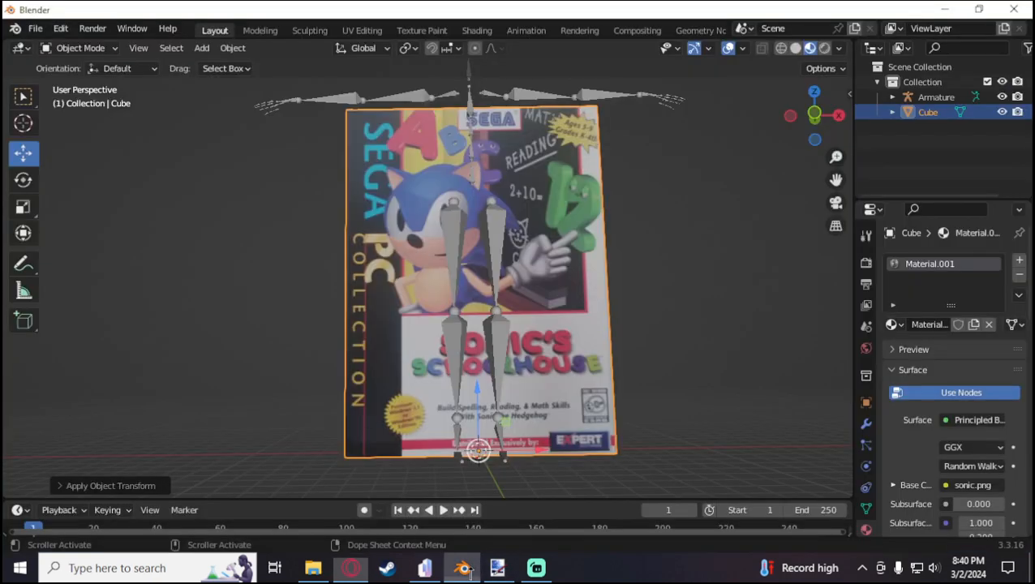
Switch to Blender and rotate the box 90° about the global X axis.
left_click(463, 568)
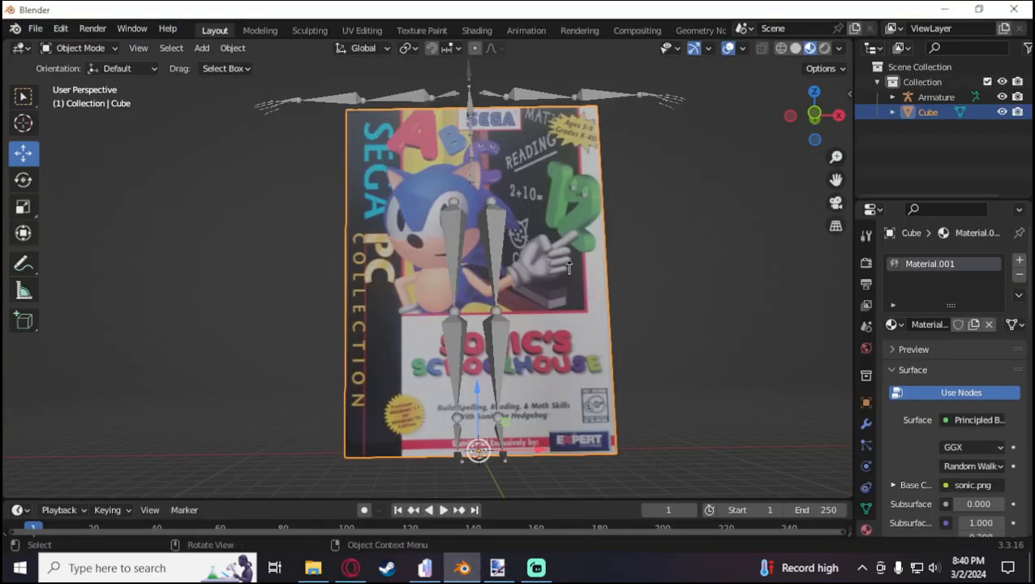
key("r")
key("y")
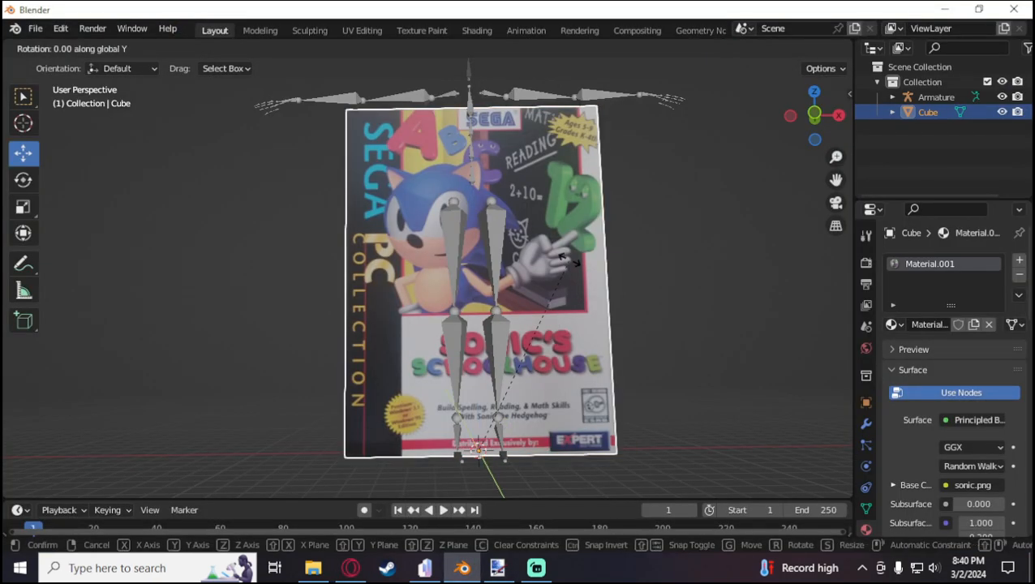
key("x")
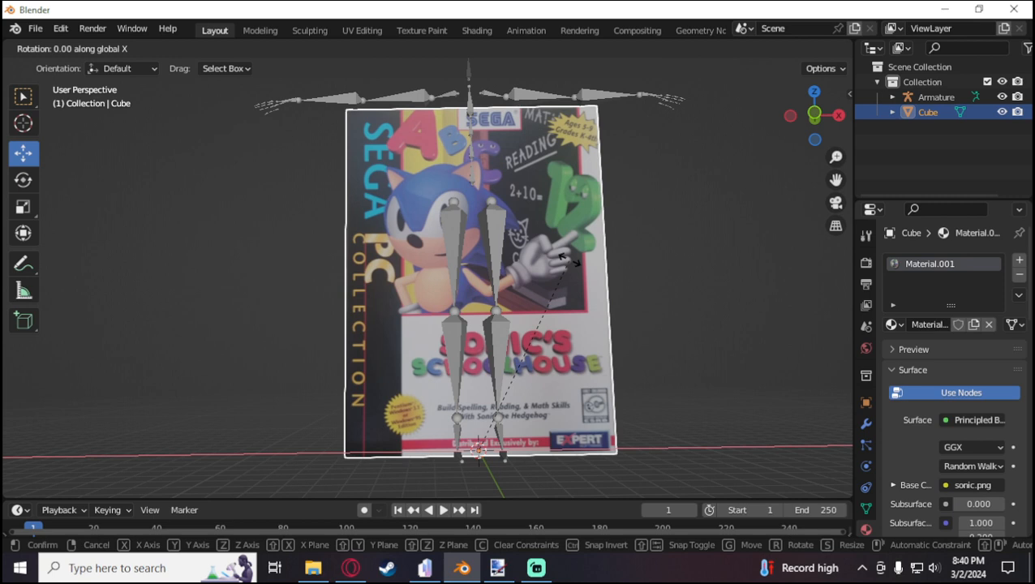
type("90")
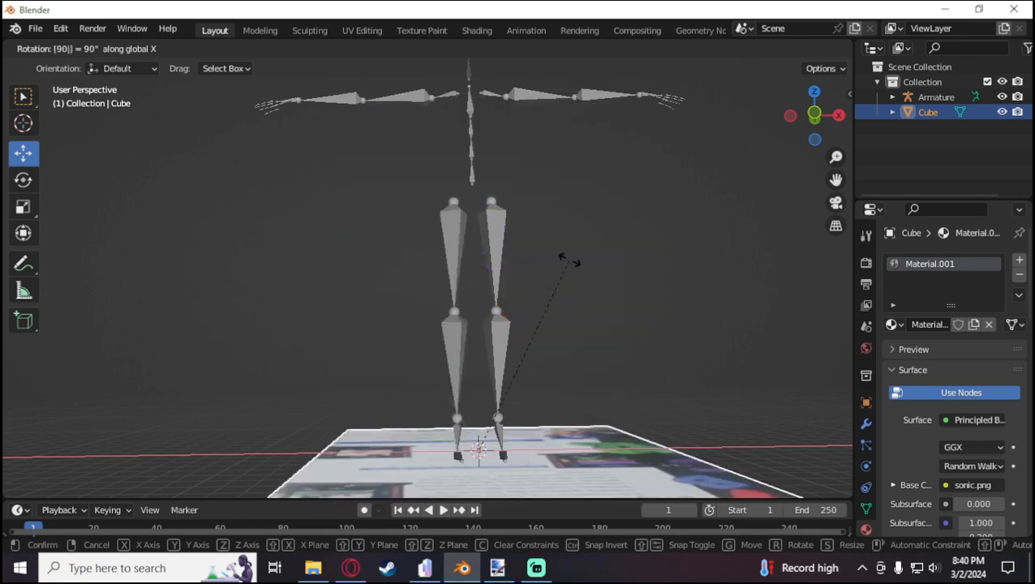
key("Return")
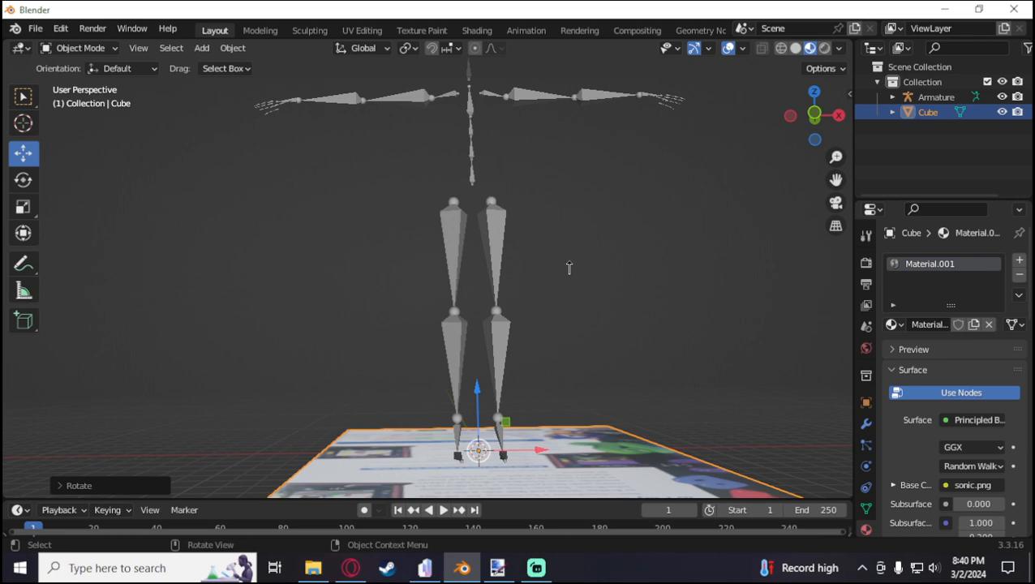
Select the rotated box again and apply all of its transforms.
scroll(405, 247, "down", 3)
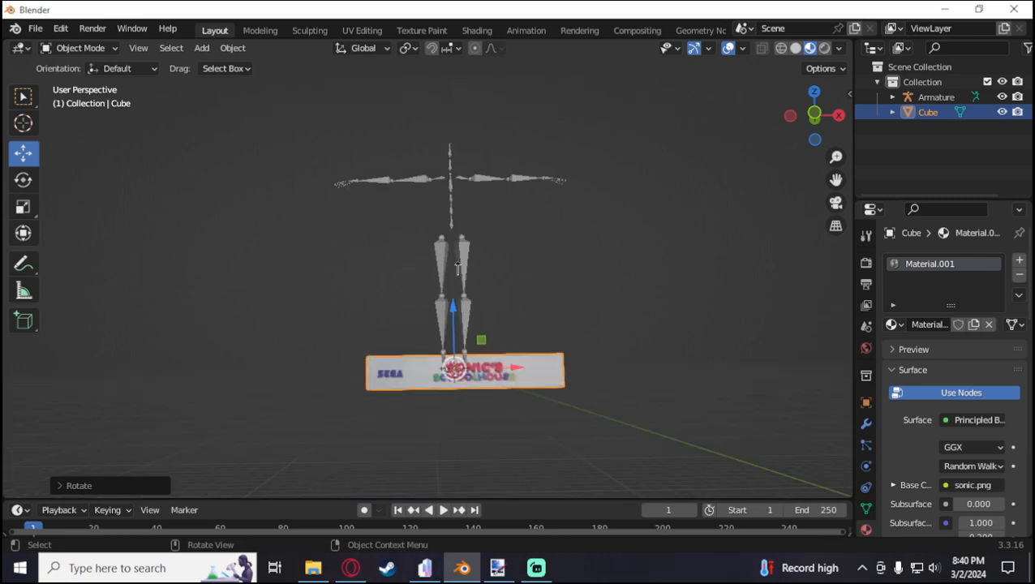
middle_click_drag(475, 297, 635, 339)
scroll(564, 393, "up", 2)
middle_click_drag(564, 393, 616, 318)
left_click(616, 318)
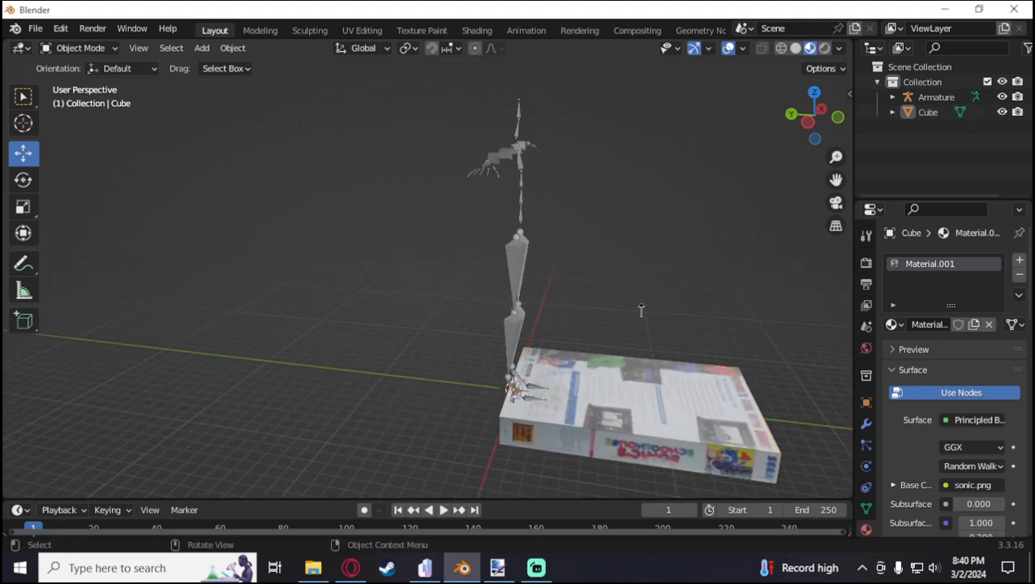
left_click(607, 394)
left_click(232, 48)
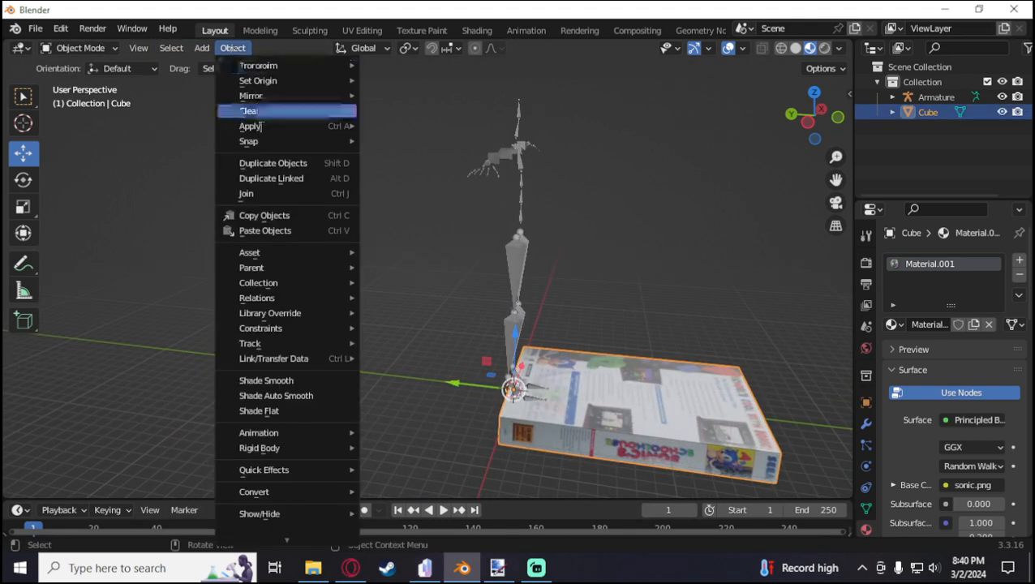
mouse_move(252, 126)
left_click(411, 171)
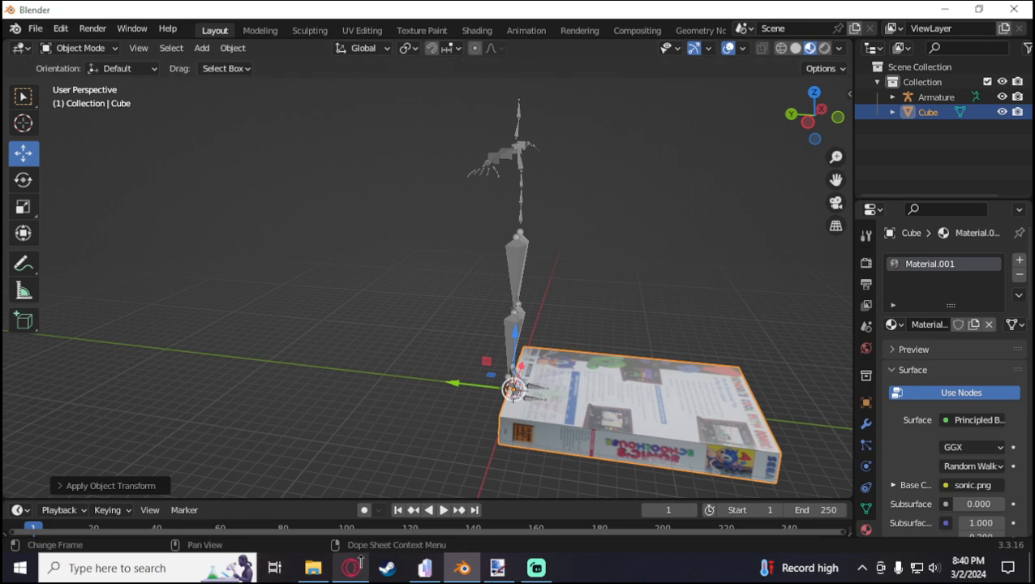
Switch to the Steam guide in the browser and read the apply-transforms example and the "Rigging the model" section on parenting with Empty Groups.
mouse_move(351, 566)
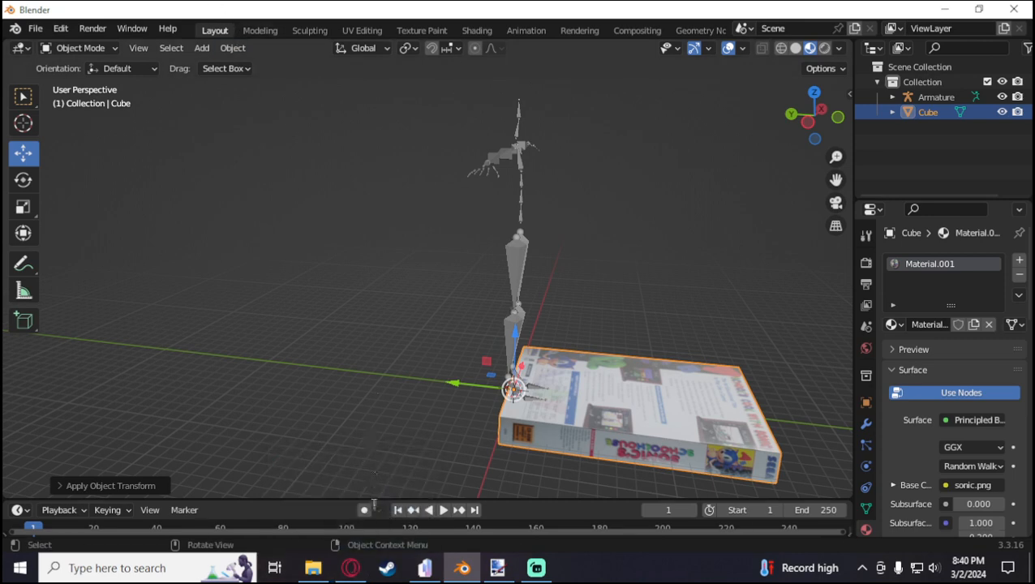
left_click(351, 568)
scroll(366, 495, "down", 5)
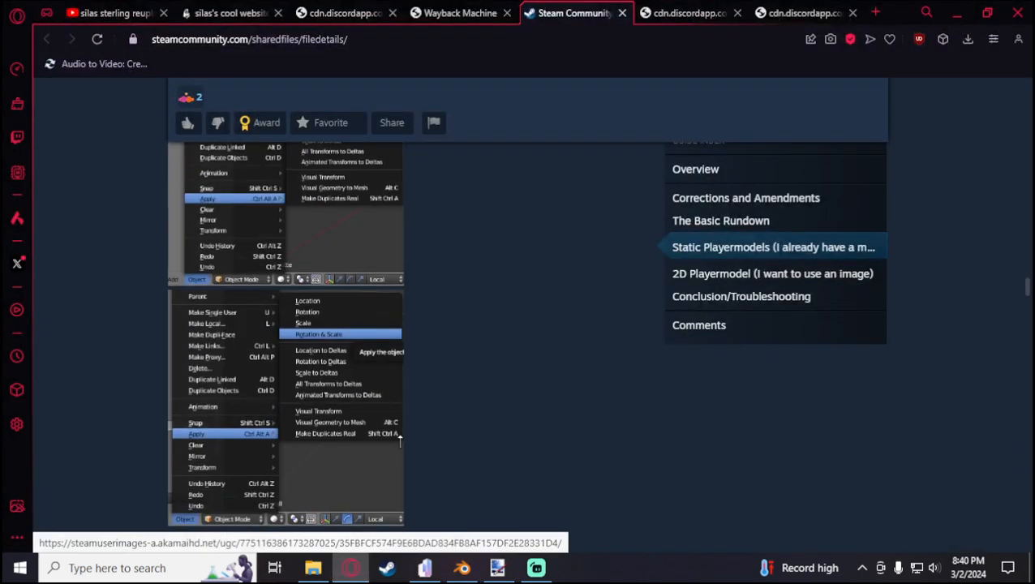
left_click(318, 399)
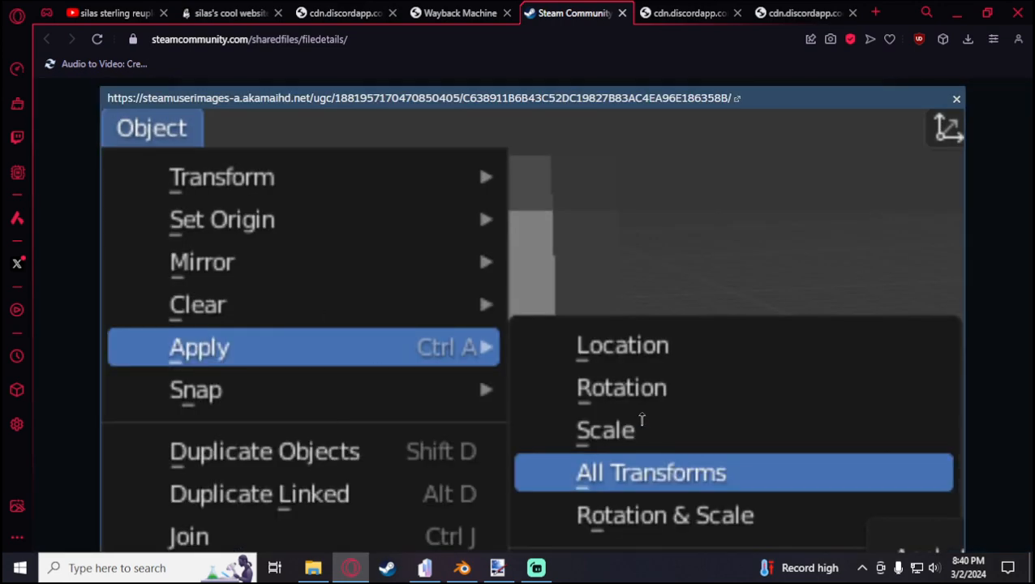
left_click(1013, 396)
scroll(583, 465, "down", 2)
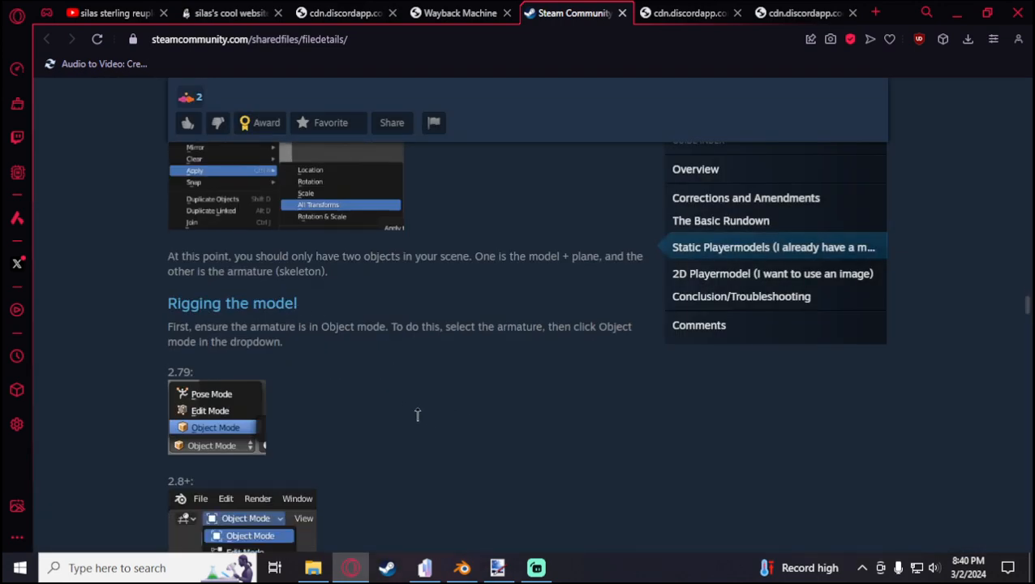
scroll(406, 412, "down", 3)
scroll(407, 406, "down", 2)
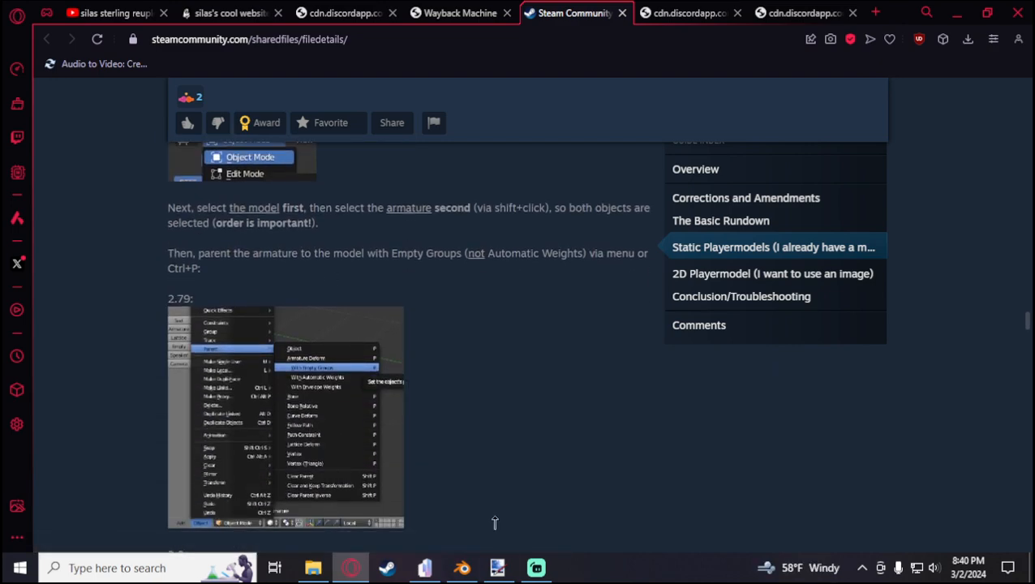
Switch back to Blender and parent the box to the armature using Armature Deform With Empty Groups.
left_click(462, 569)
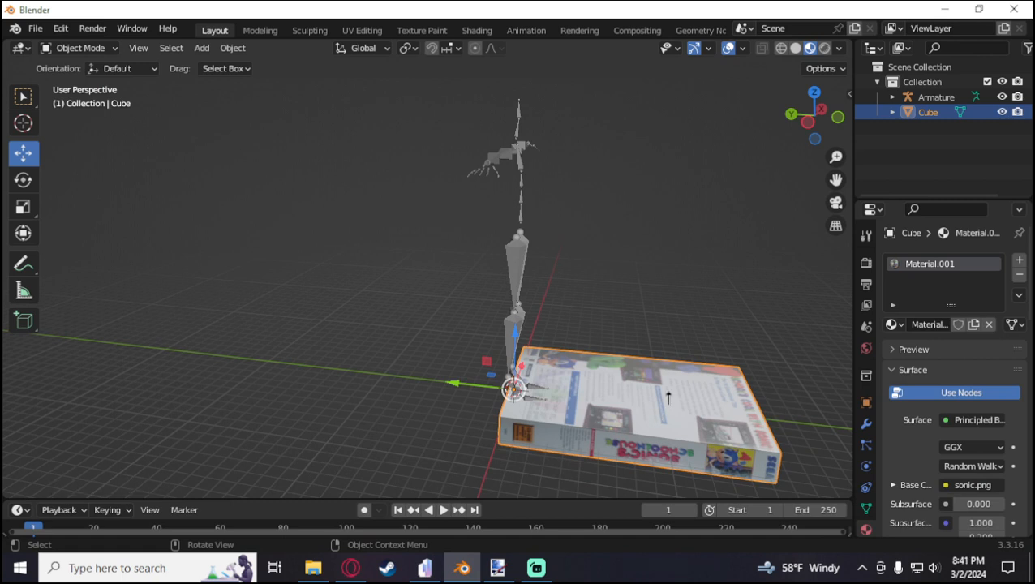
key("shift")
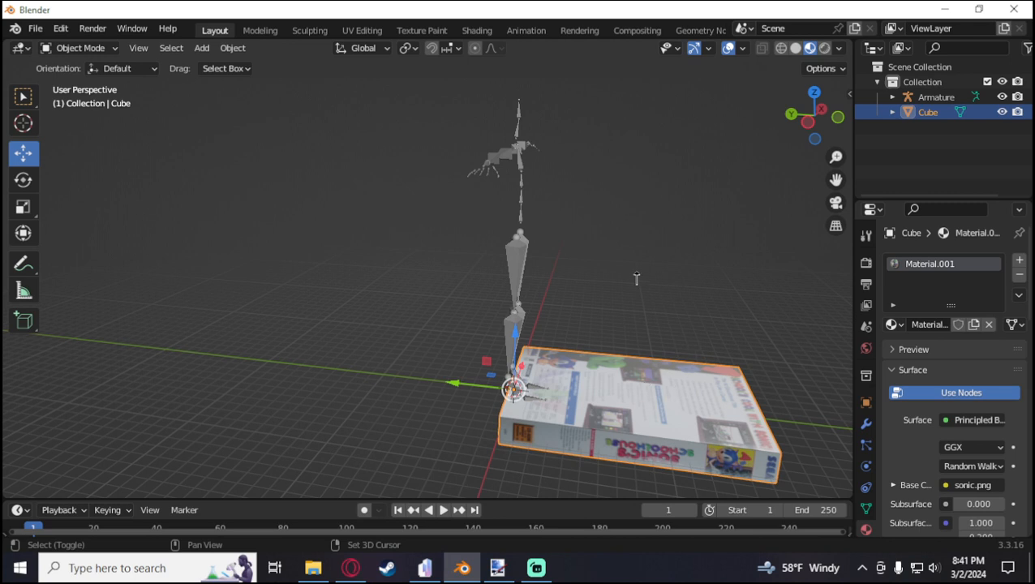
left_click(519, 262, "shift")
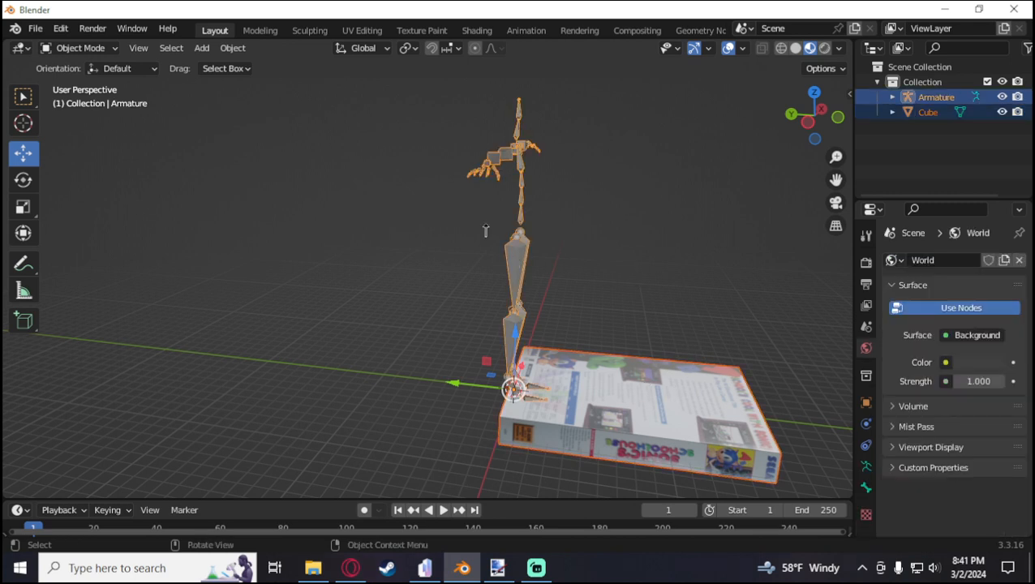
left_click(233, 47)
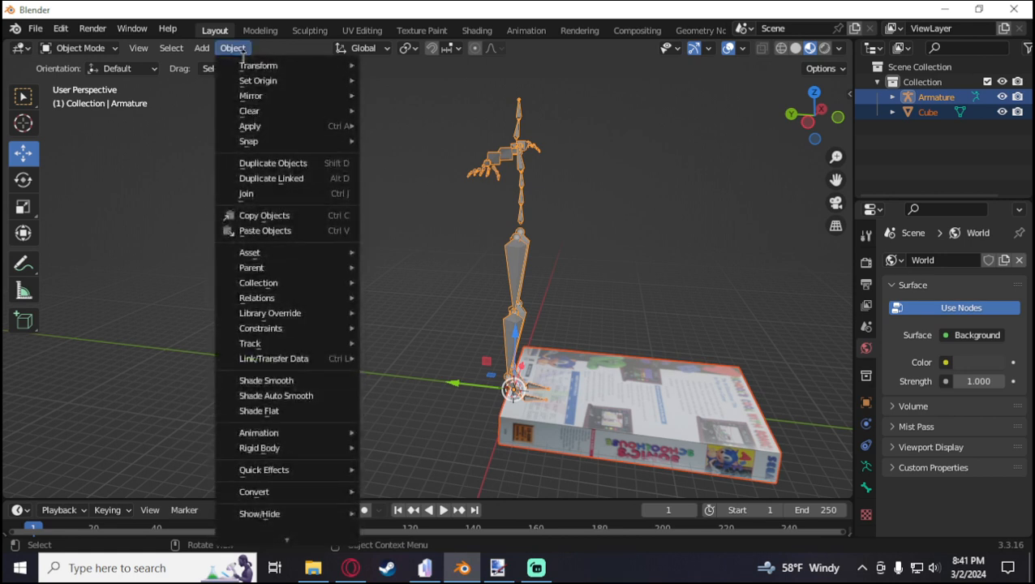
mouse_move(261, 273)
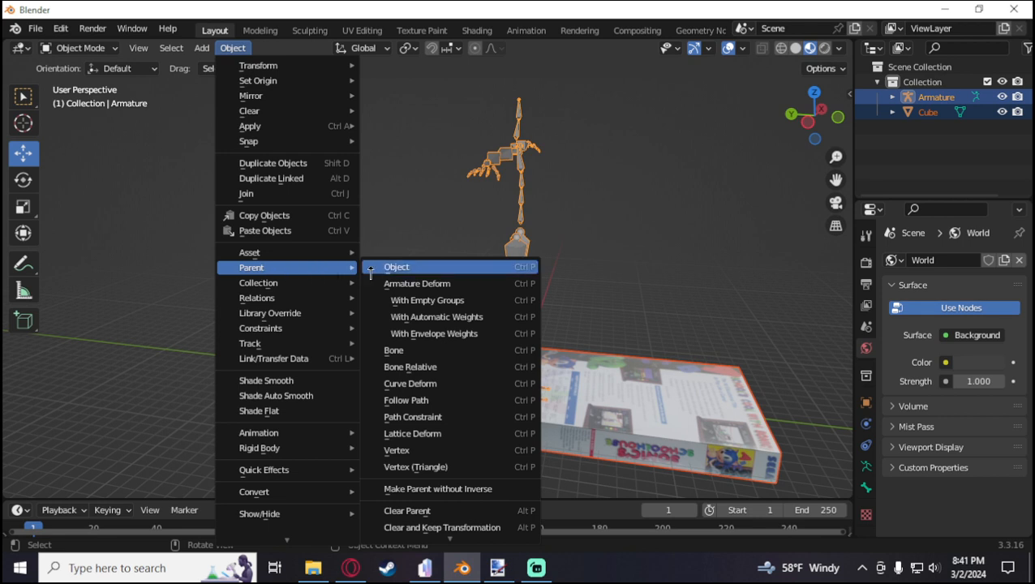
left_click(424, 301)
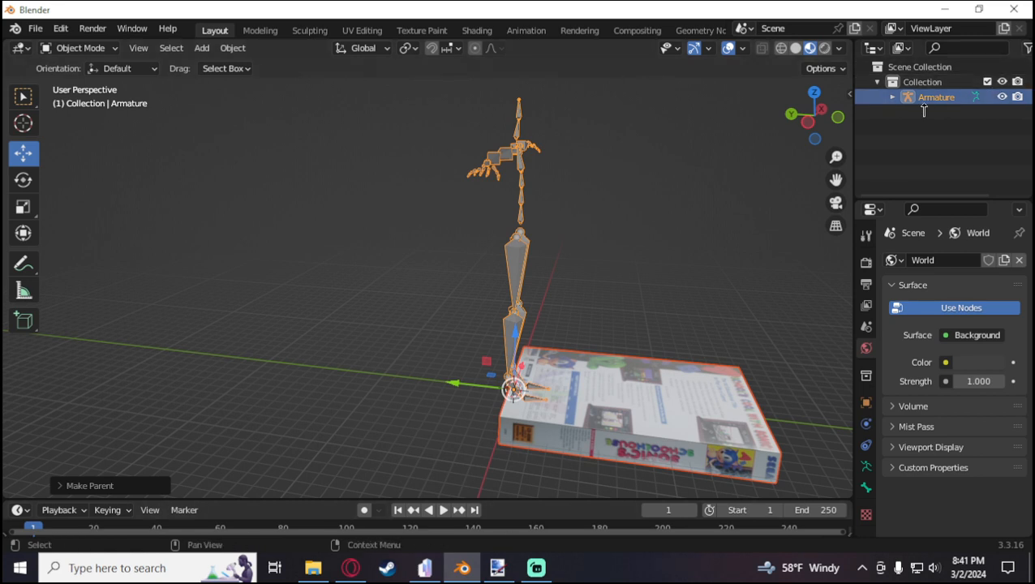
Select only the armature, move it to test whether the box follows, and undo the movement.
left_click(503, 289)
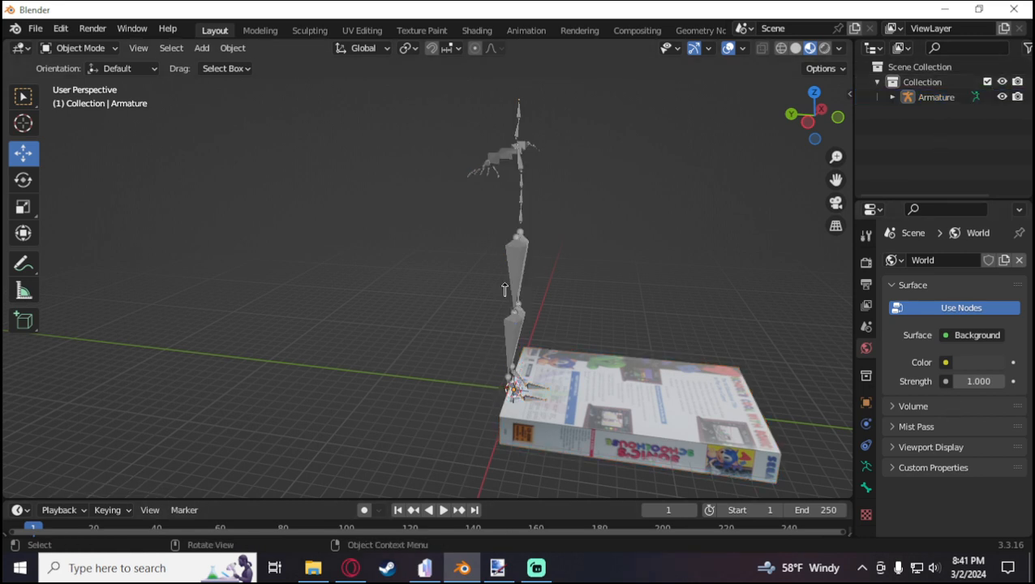
left_click(511, 280)
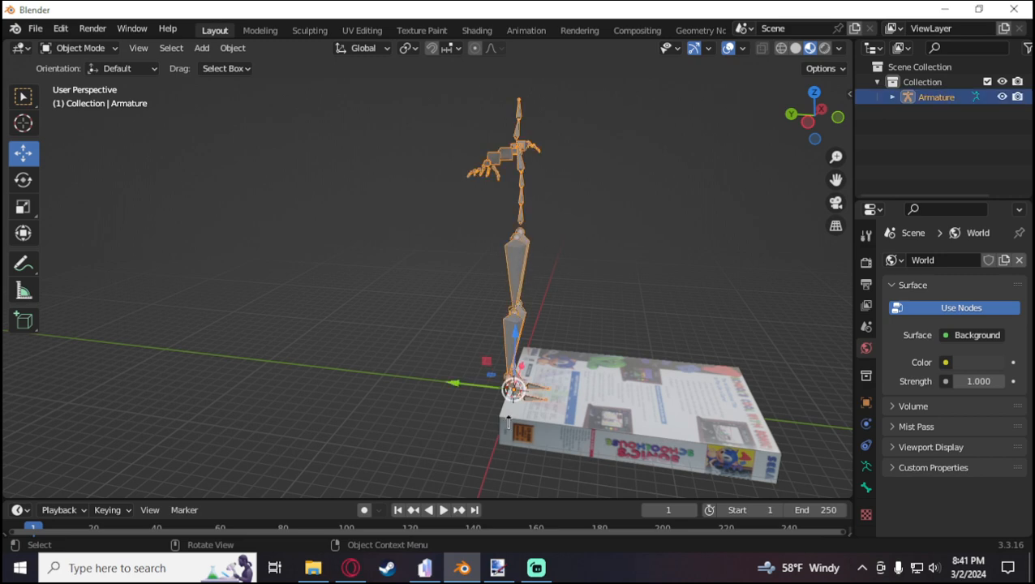
left_click_drag(524, 374, 550, 324)
key("ctrl+z")
Read the Steam guide's instructions on checking the parenting, entering Edit Mode and finding the Vertex Groups menu.
left_click(350, 567)
scroll(578, 390, "down", 1)
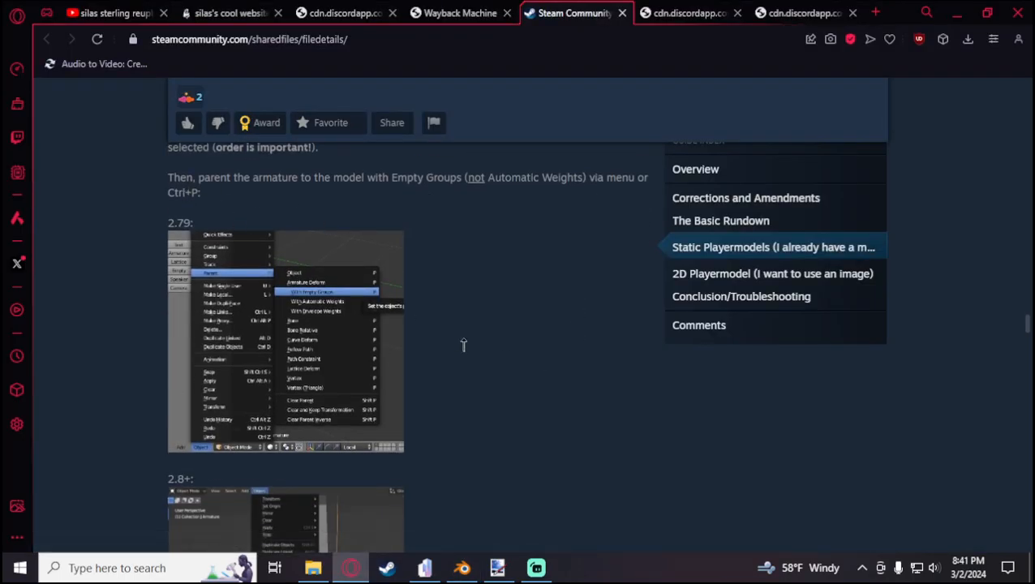
scroll(464, 345, "down", 3)
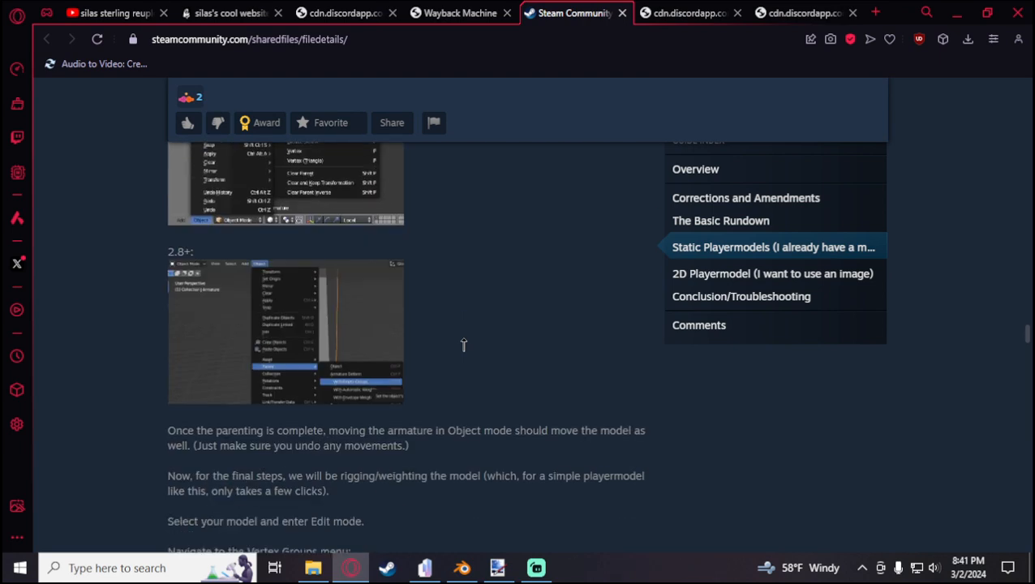
scroll(463, 344, "down", 2)
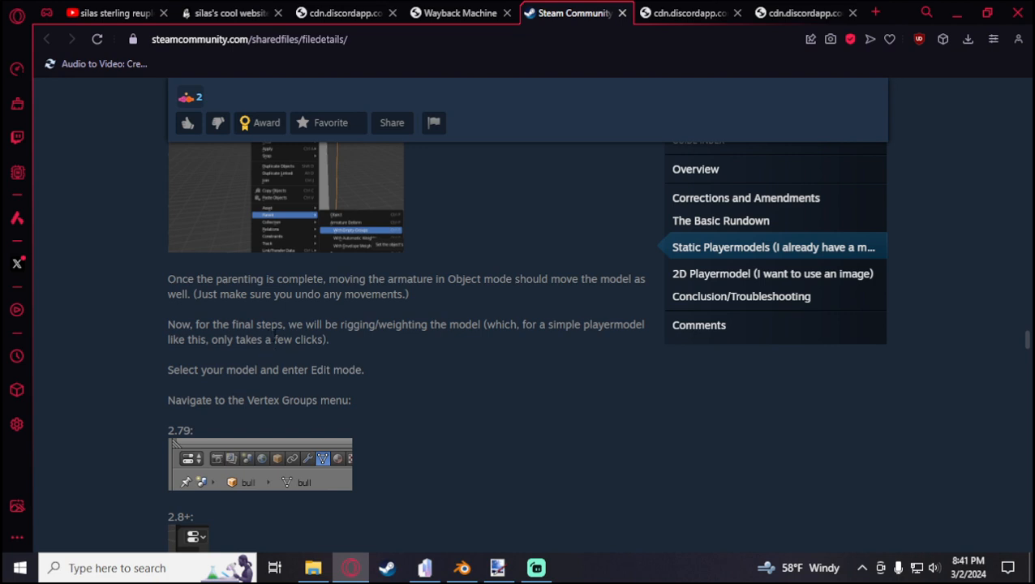
left_click_drag(275, 339, 338, 347)
left_click(363, 369)
Switch back to Blender, select the box and enter Edit Mode.
left_click(464, 570)
left_click(512, 387)
left_click(81, 49)
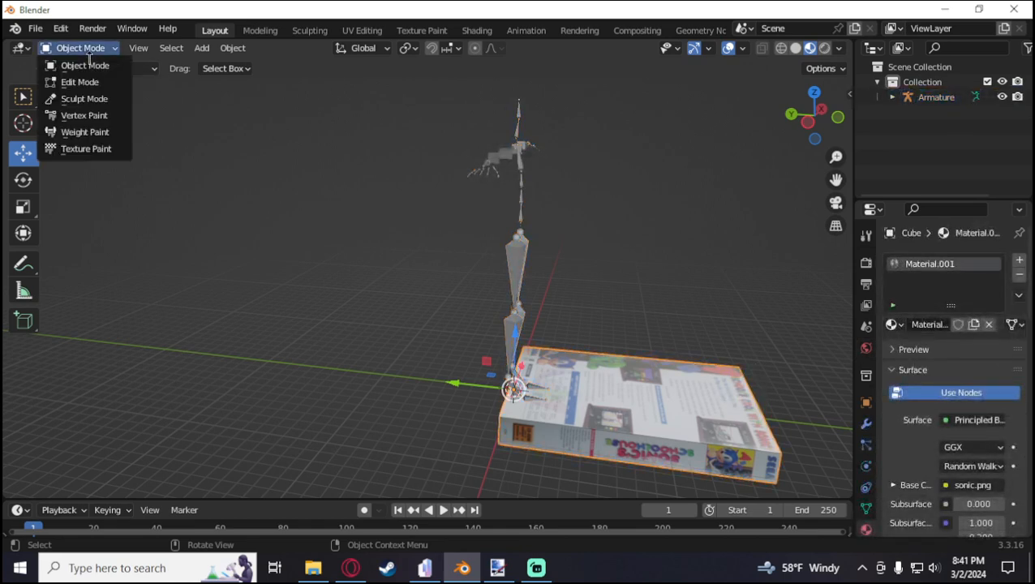
left_click(79, 82)
middle_click_drag(686, 361, 561, 352)
middle_click_drag(694, 394, 649, 302, "shift")
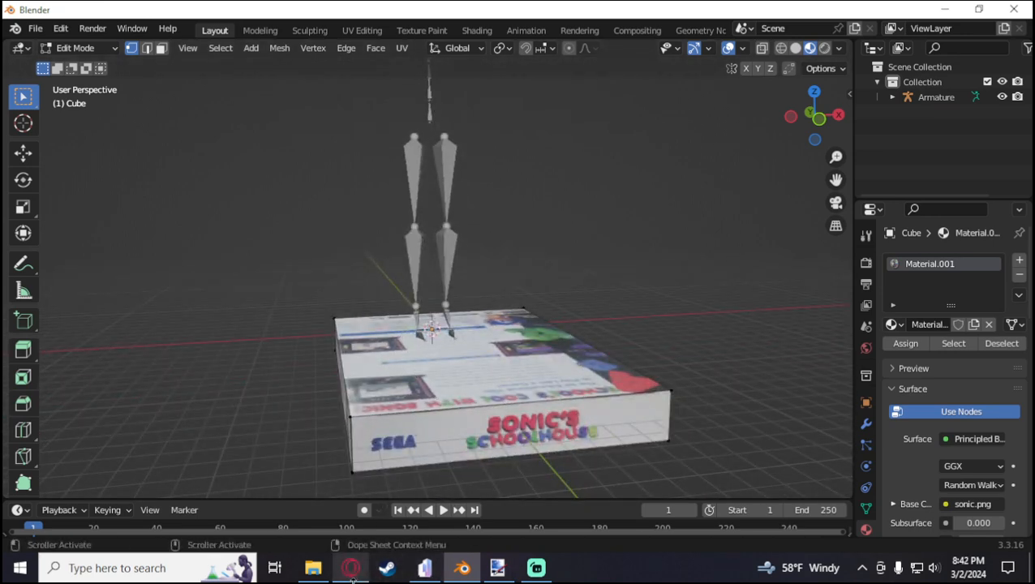
Check the guide for where vertex groups are found, and display the box's vertex groups in Blender from the start of the list.
left_click(351, 568)
scroll(378, 470, "down", 3)
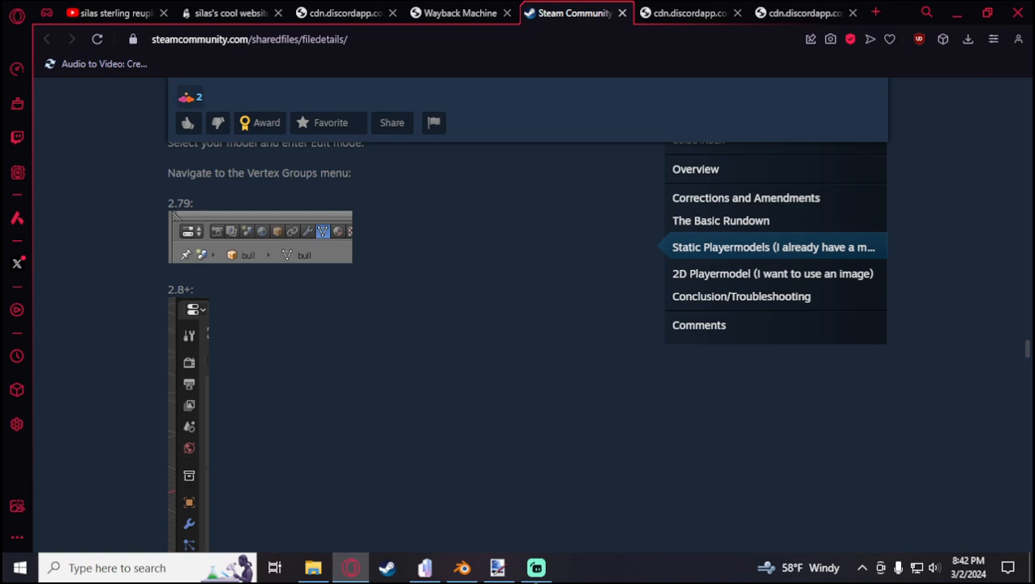
left_click(462, 568)
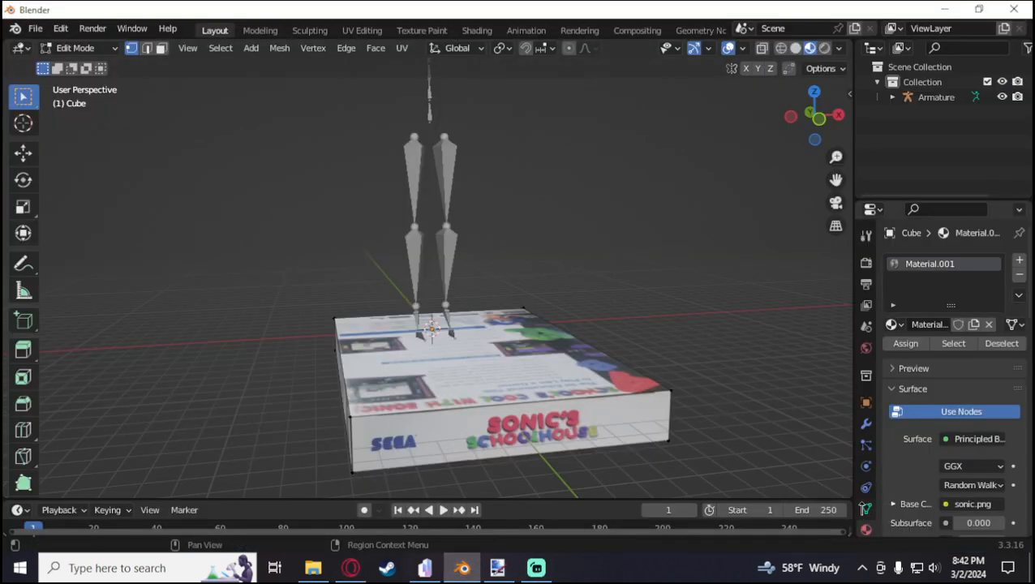
left_click(866, 514)
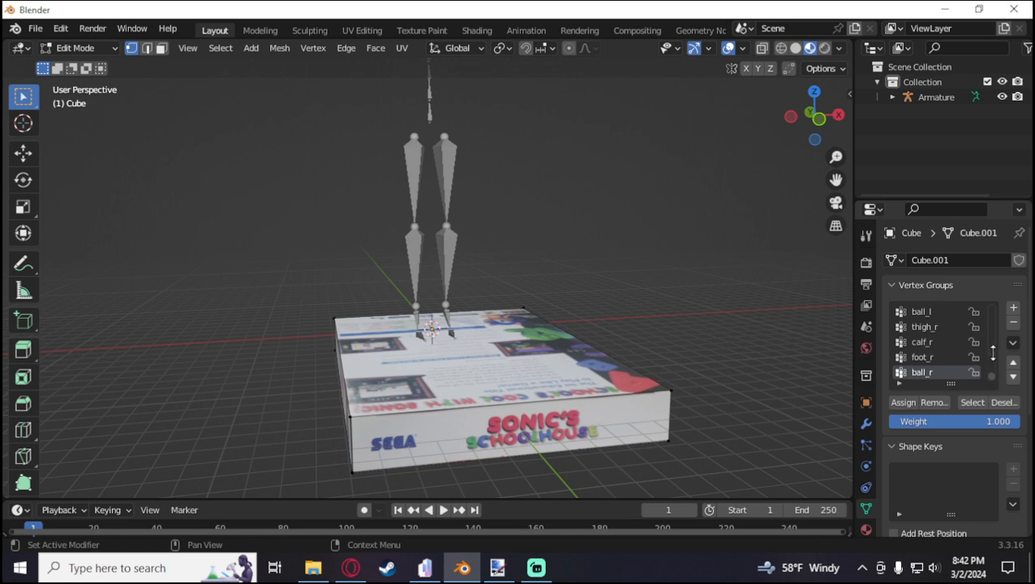
left_click_drag(992, 381, 990, 303)
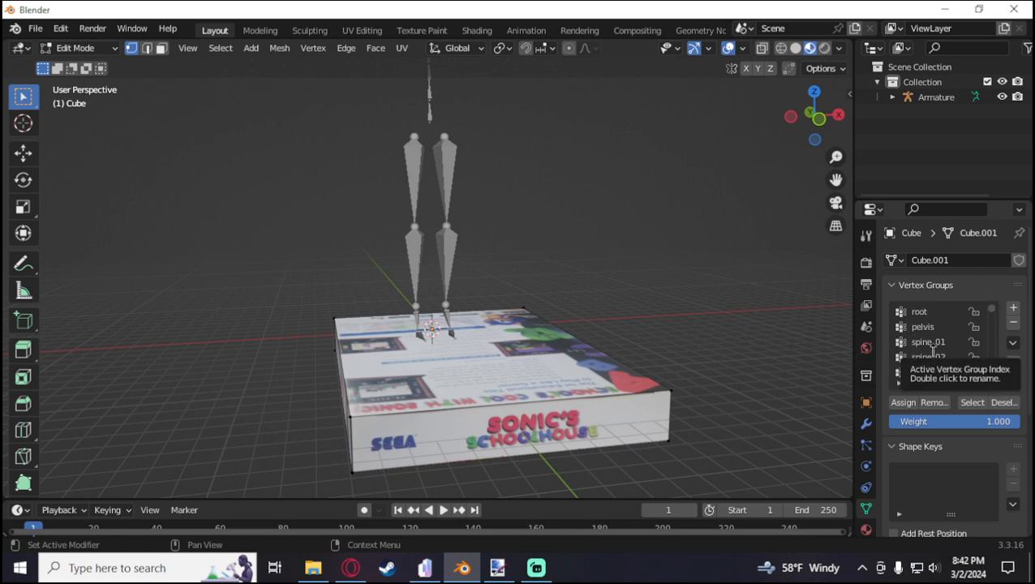
Read the guide's instructions on assigning the plane's weights, and select the small plane inside the box in Blender.
left_click(350, 568)
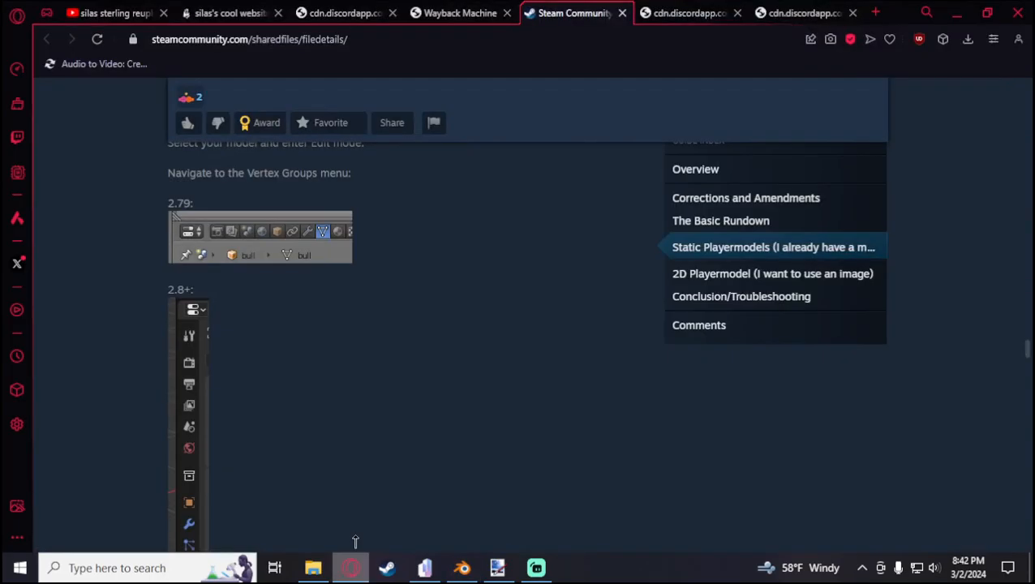
scroll(351, 416, "down", 2)
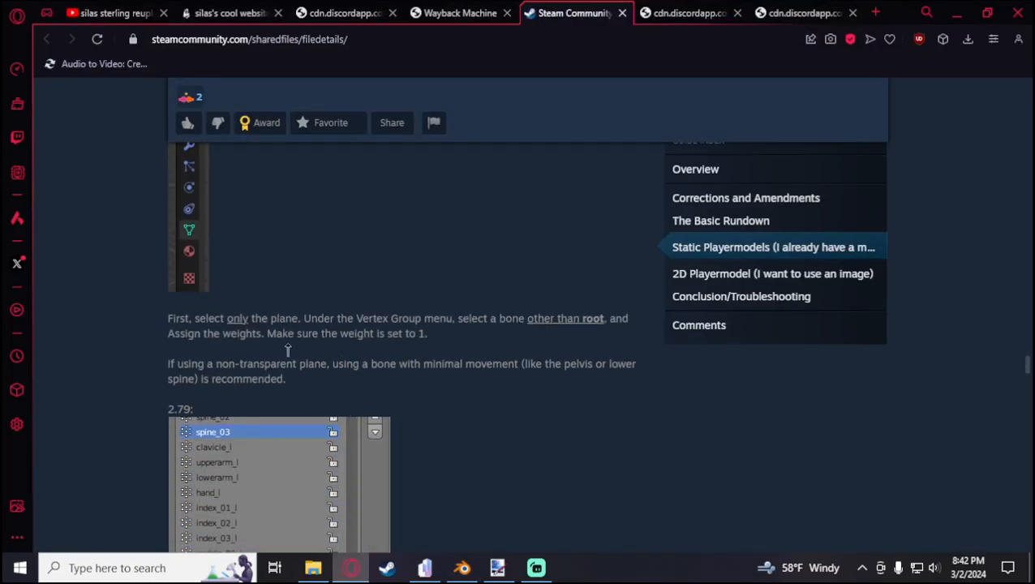
left_click(461, 568)
middle_click_drag(550, 373, 529, 355)
scroll(365, 370, "up", 6)
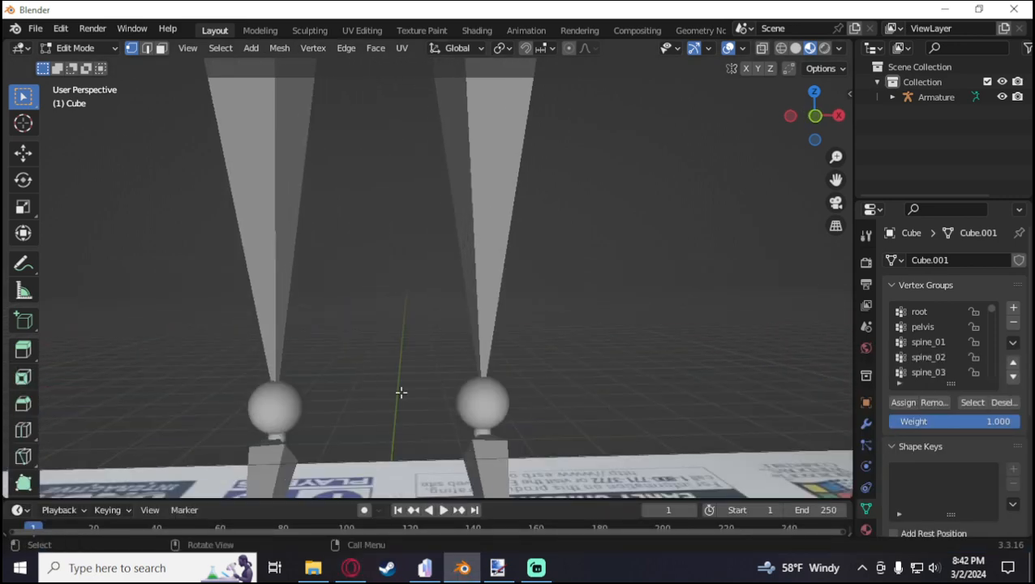
middle_click_drag(400, 393, 410, 199, "shift")
scroll(406, 342, "up", 8)
middle_click_drag(300, 467, 459, 312, "shift")
key("a")
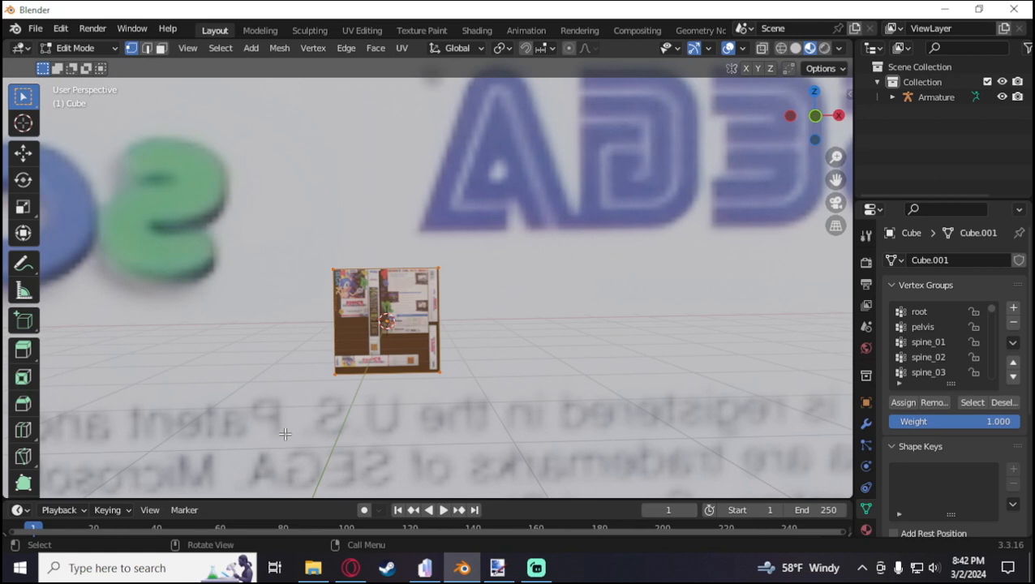
Select only the four corner vertices of the small plane inside the box and choose the pelvis vertex group for its weighting.
left_click(562, 341)
scroll(503, 250, "down", 11)
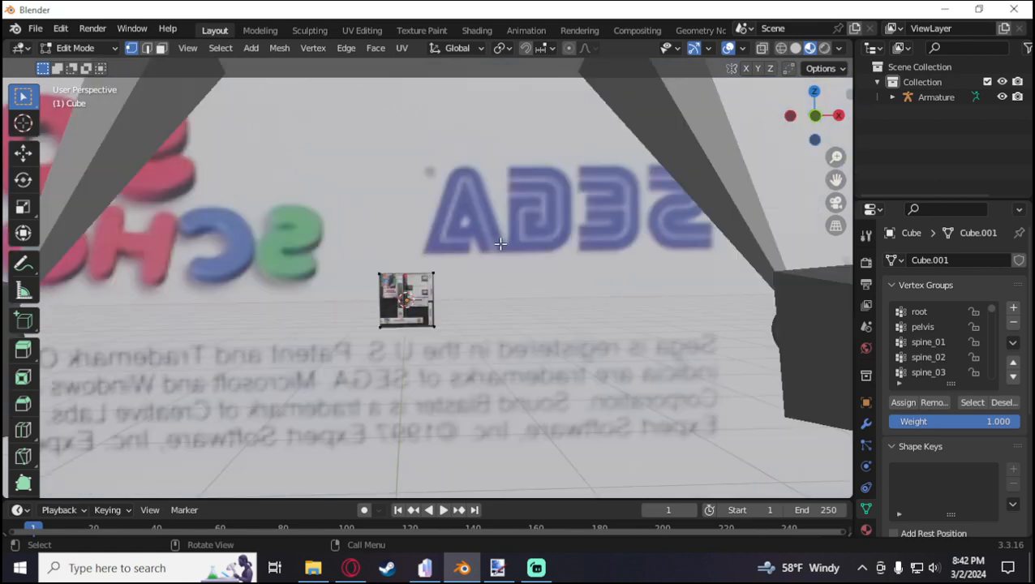
scroll(463, 269, "down", 2)
left_click_drag(456, 255, 132, 232)
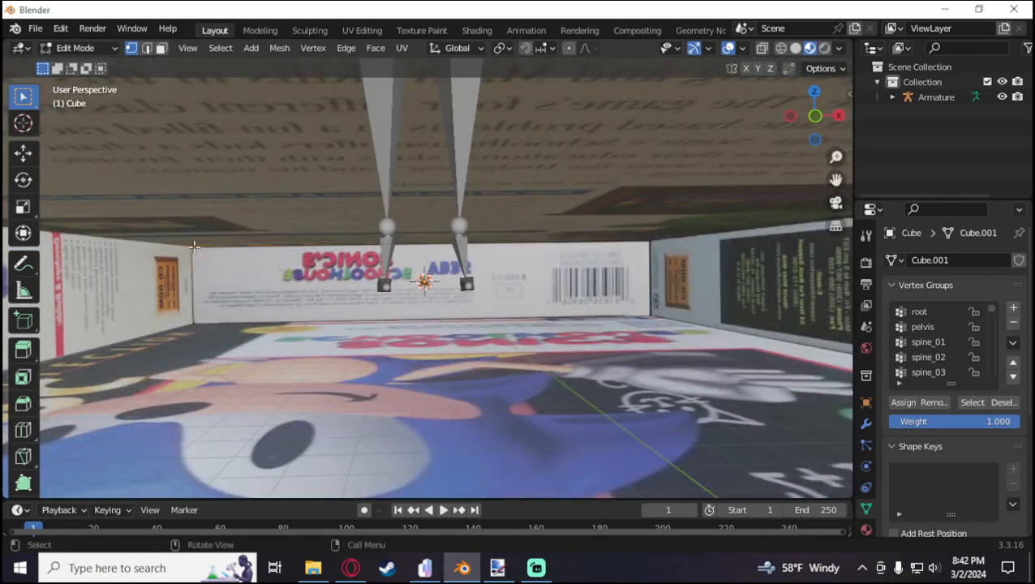
scroll(395, 281, "up", 18)
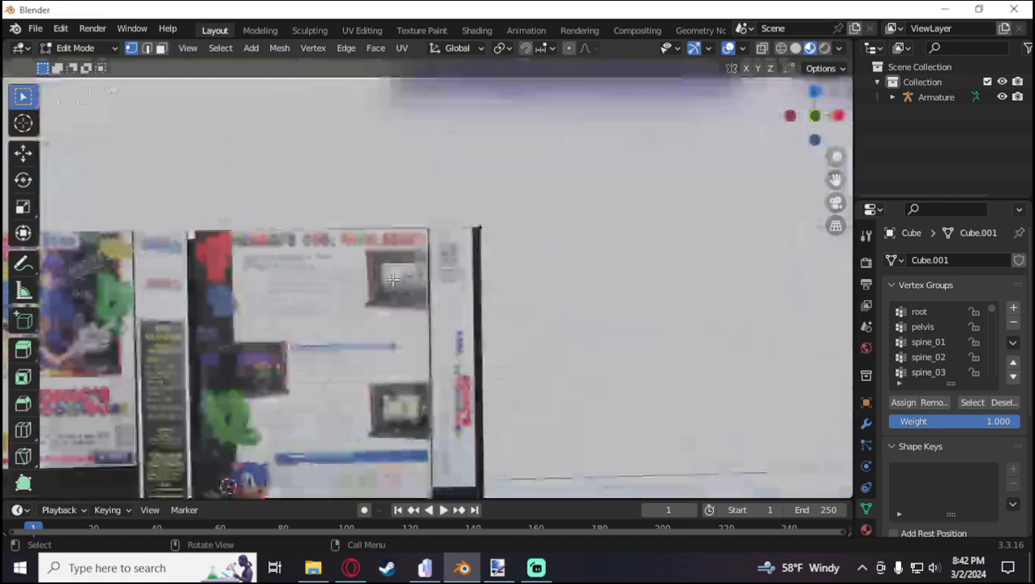
scroll(395, 280, "down", 8)
left_click(437, 268)
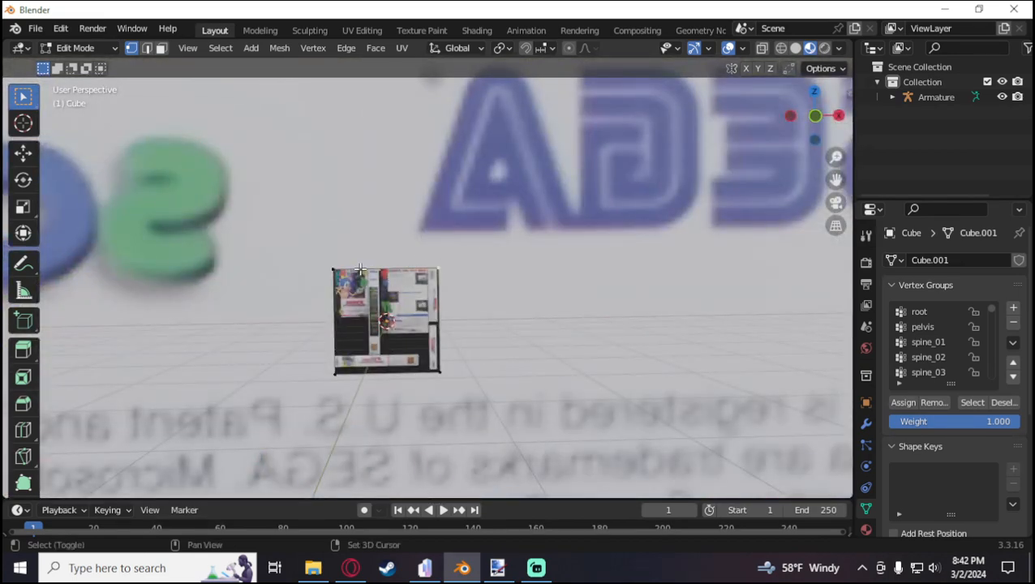
left_click(438, 372, "shift")
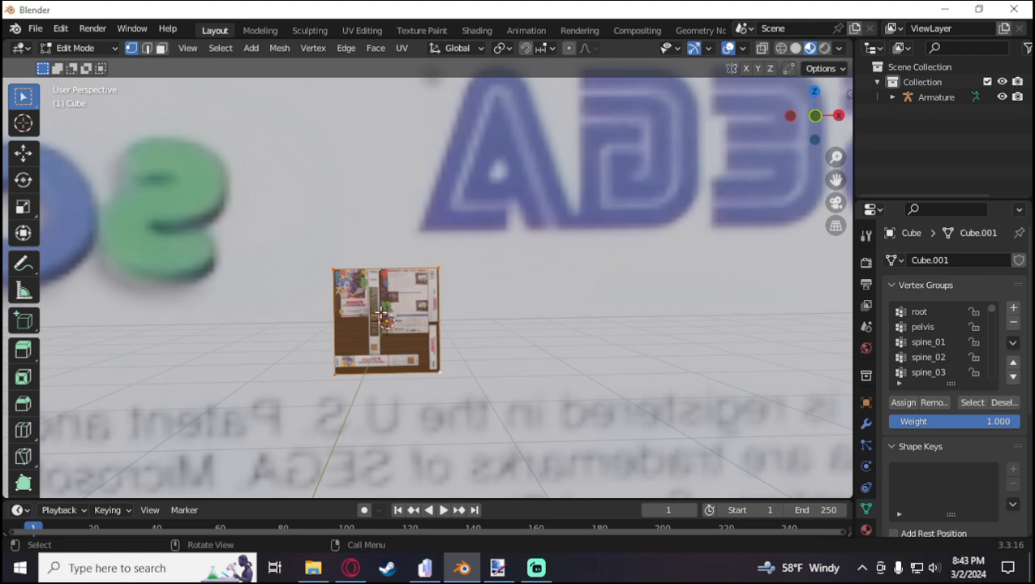
left_click(925, 327)
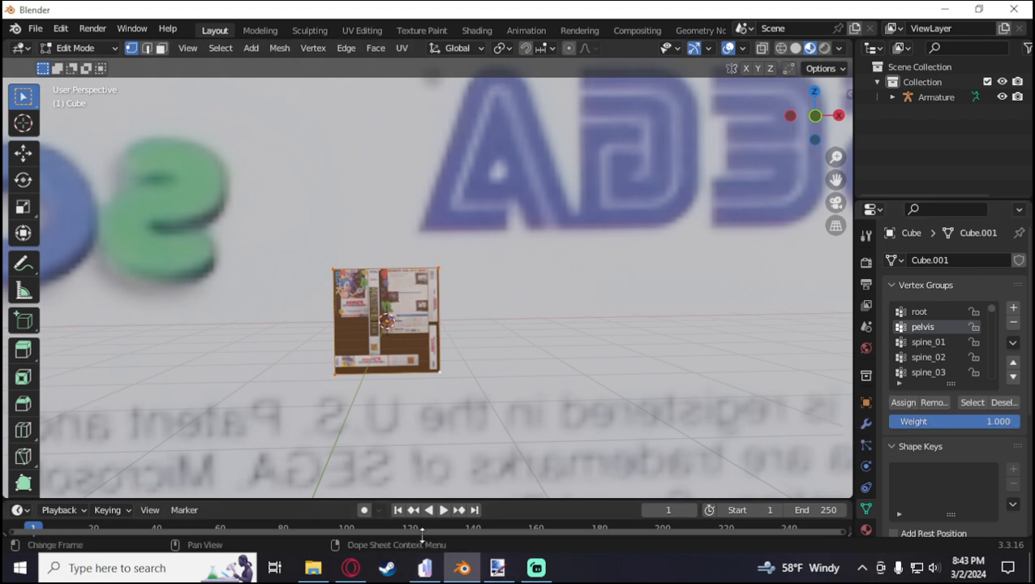
Read the guide's instructions following the plane's weighting, and invert the selection in Blender to select the rest of the model.
left_click(360, 575)
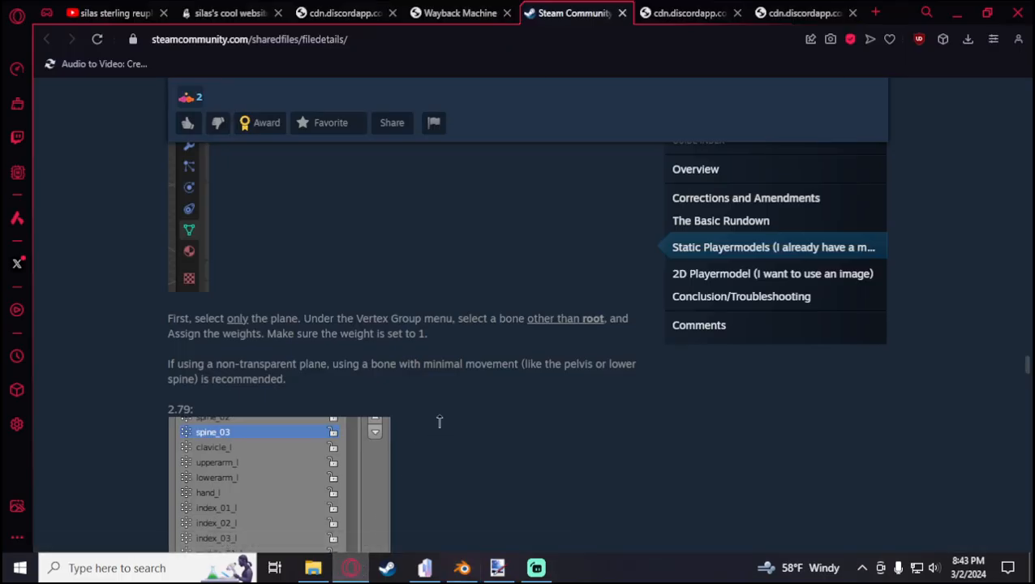
scroll(439, 421, "down", 5)
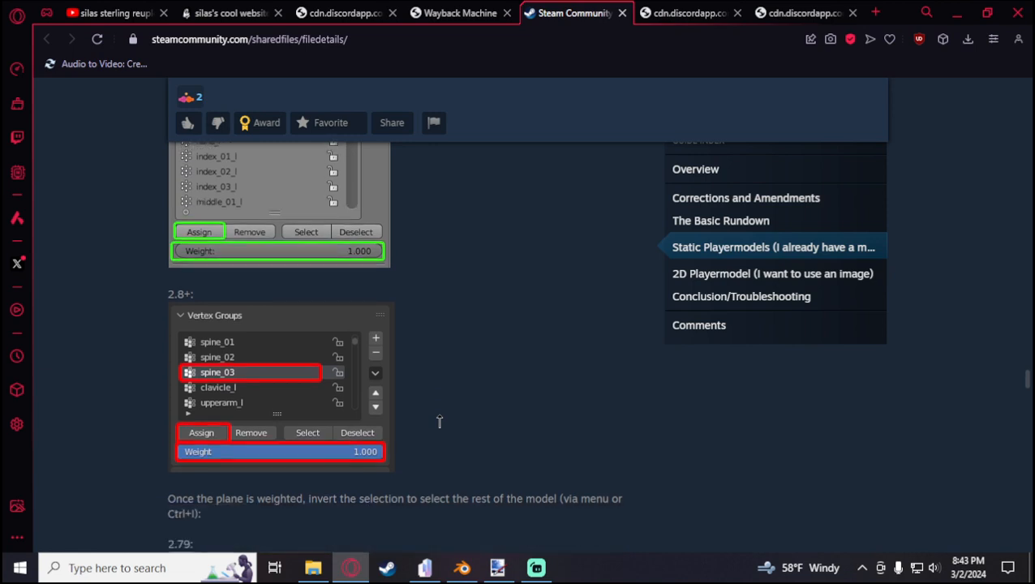
scroll(439, 421, "down", 1)
scroll(439, 421, "down", 3)
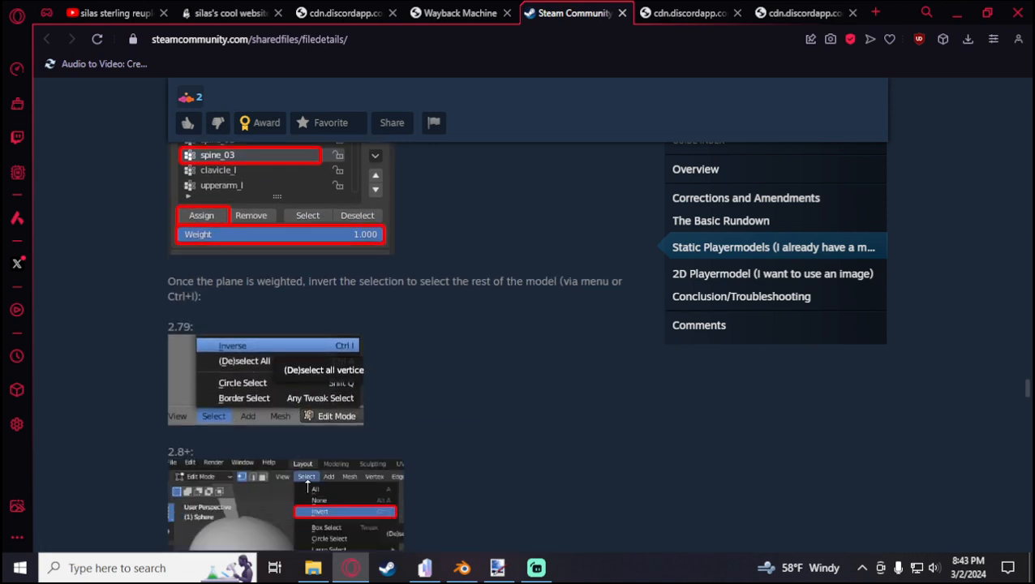
left_click(462, 570)
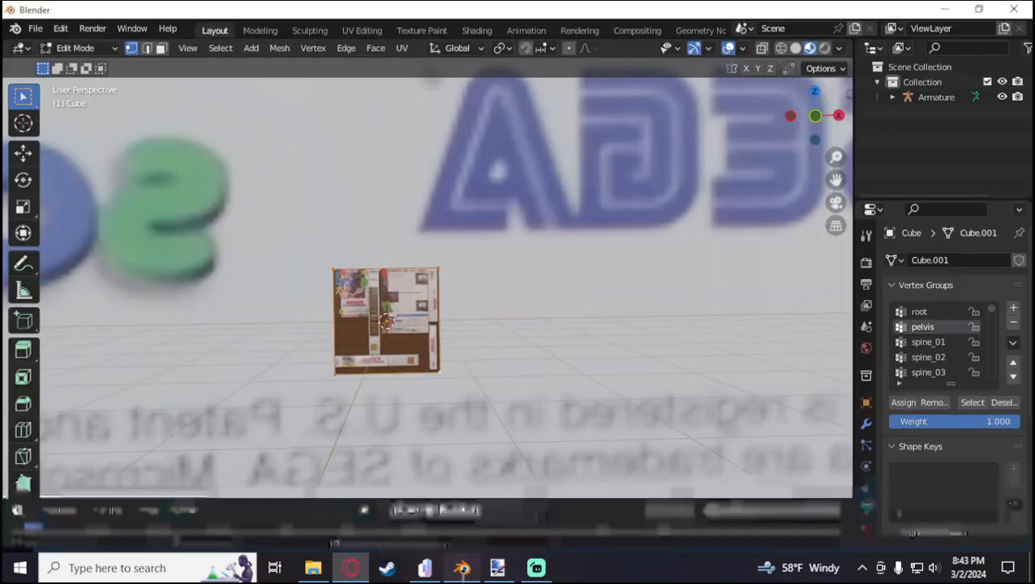
key("ctrl")
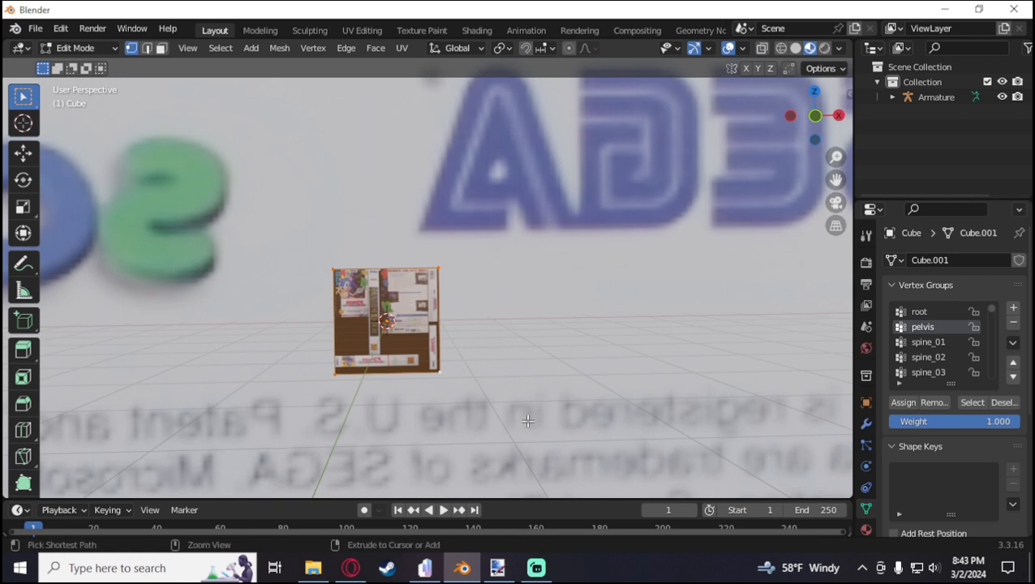
key("ctrl+i")
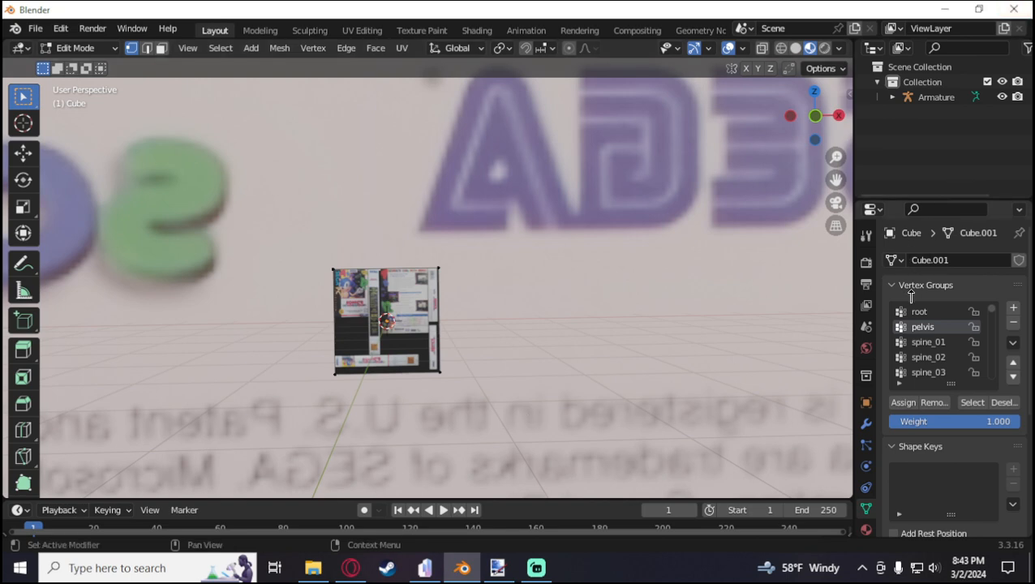
Check the guide for the next weighting target, and assign the selected rest of the model to the root vertex group with weight 1.000.
left_click(363, 575)
scroll(397, 434, "down", 4)
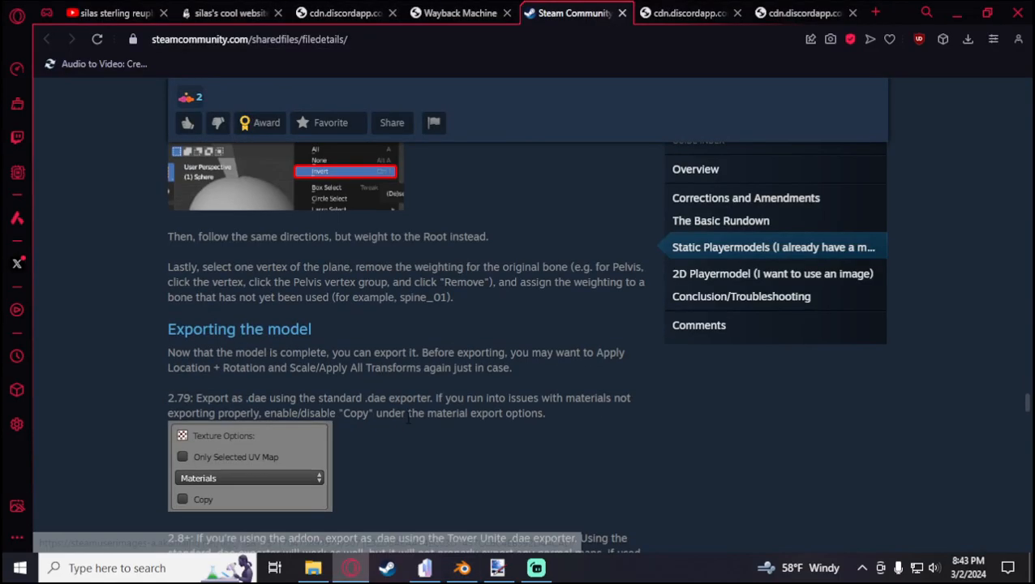
scroll(392, 450, "up", 1)
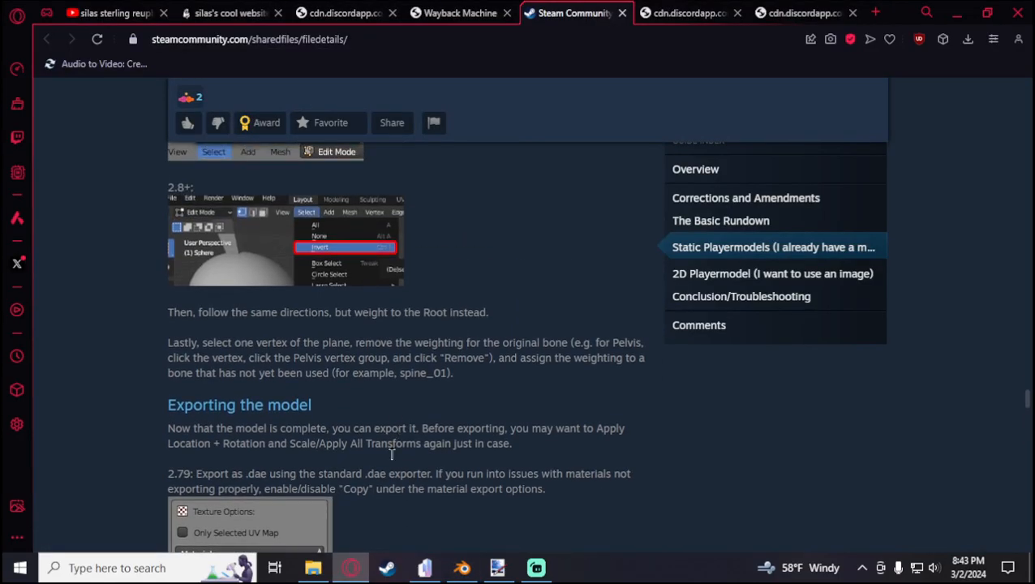
left_click(461, 568)
left_click(925, 313)
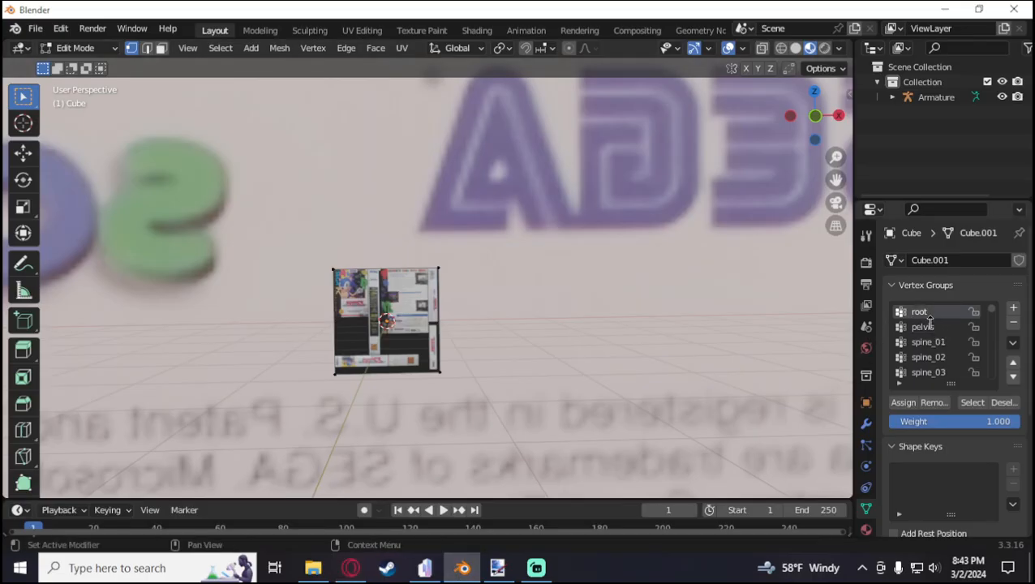
left_click(900, 404)
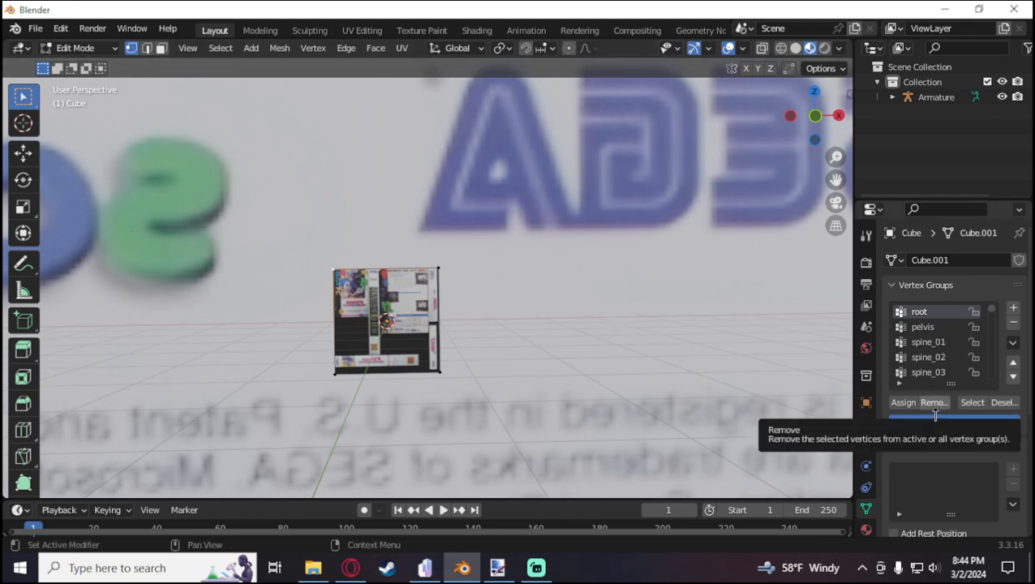
Switch one corner vertex of the small plane from the pelvis vertex group to spine_01.
left_click(930, 328)
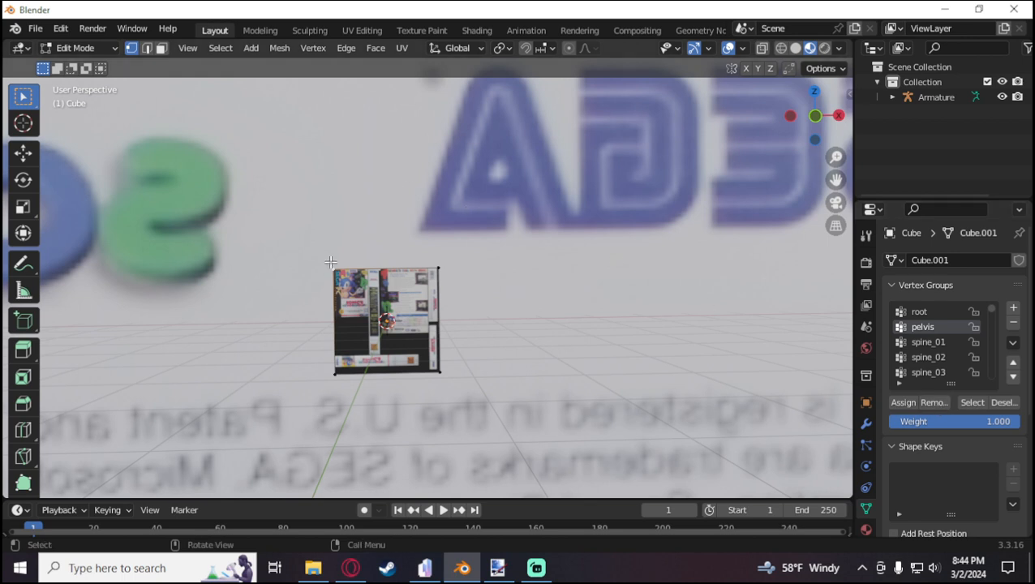
left_click(925, 344)
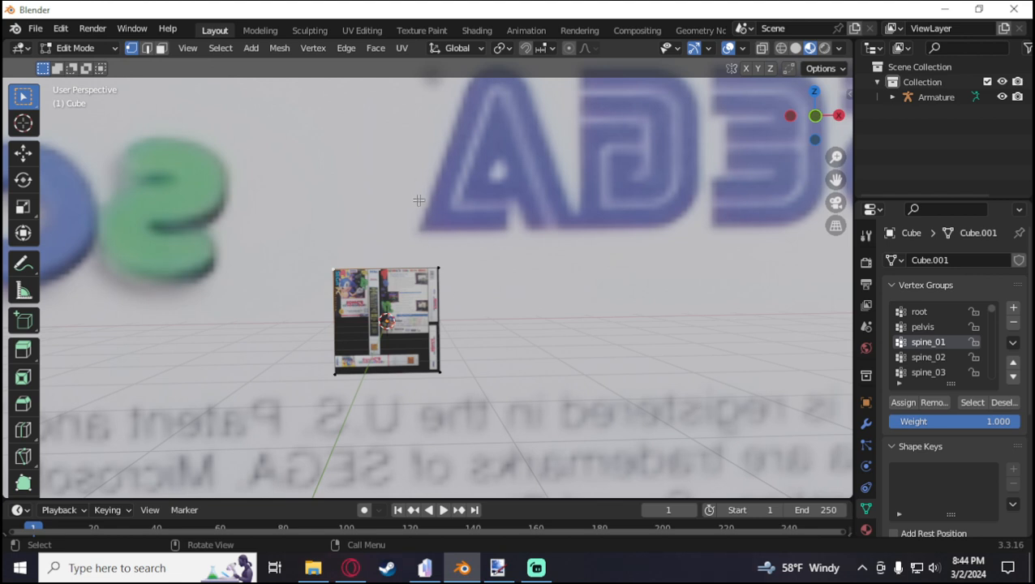
Export the model in Tower Unite (.dae) format to the Documents folder as untitled.dae.
left_click(40, 34)
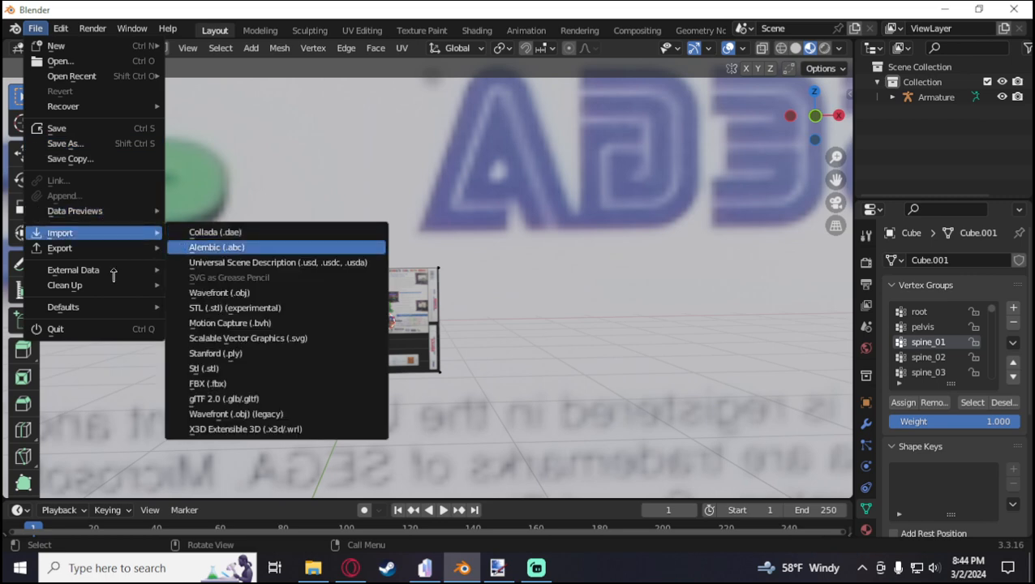
mouse_move(84, 249)
left_click(231, 444)
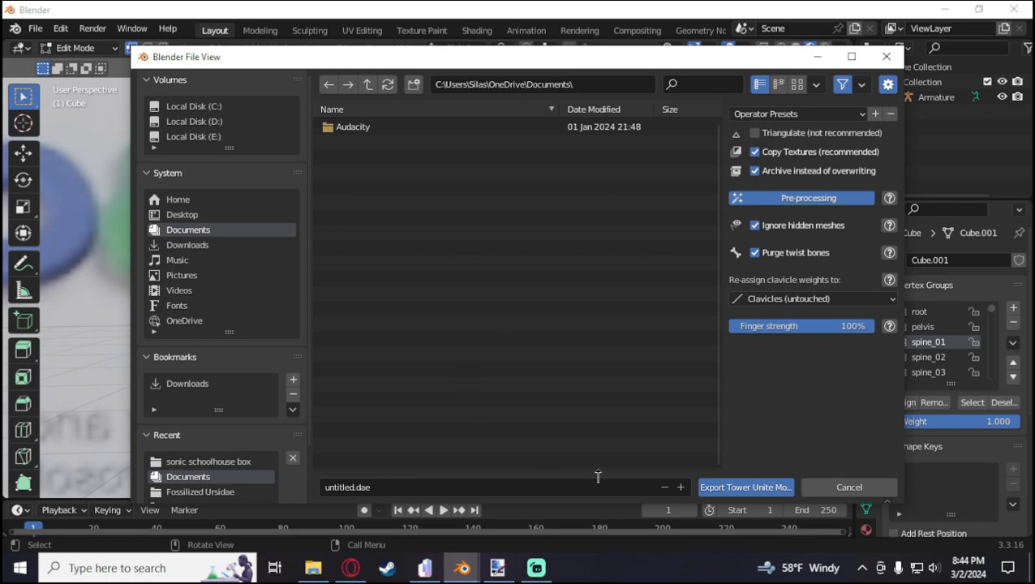
left_click(744, 487)
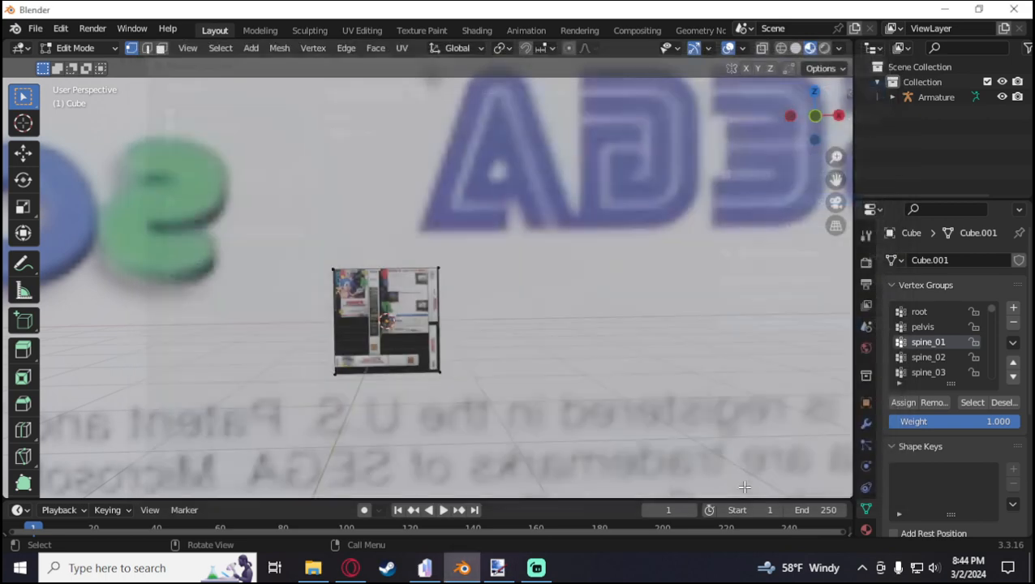
Switch to Tower Unite and display the player model imports in the Workshop Editor's Player Model / Item Creation.
left_click(425, 568)
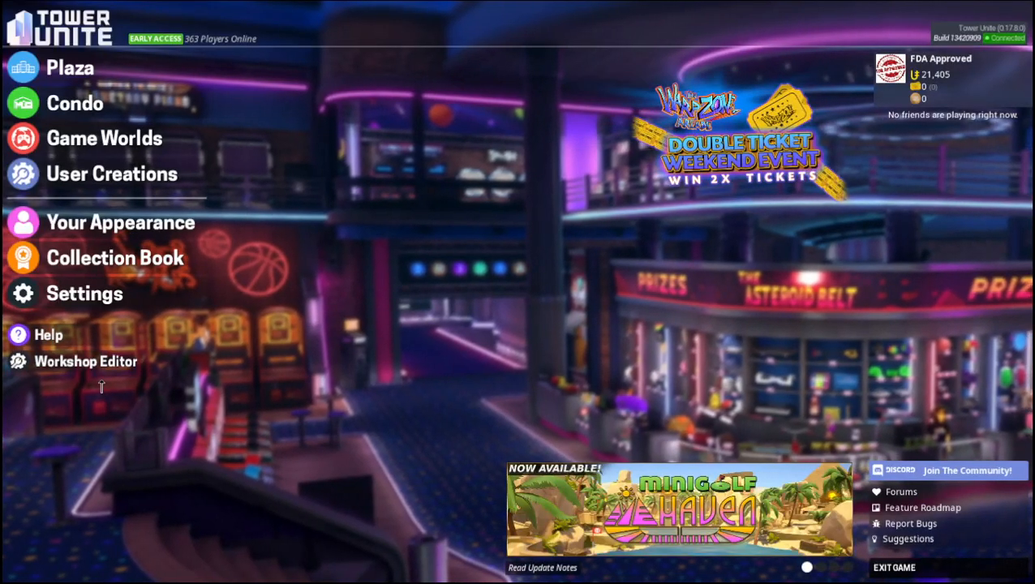
left_click(71, 363)
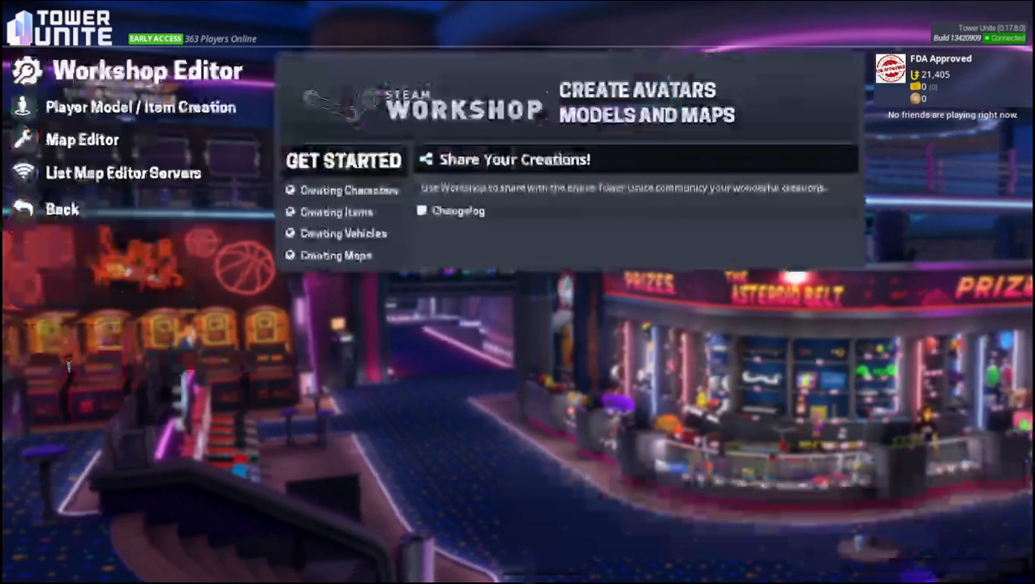
left_click(202, 115)
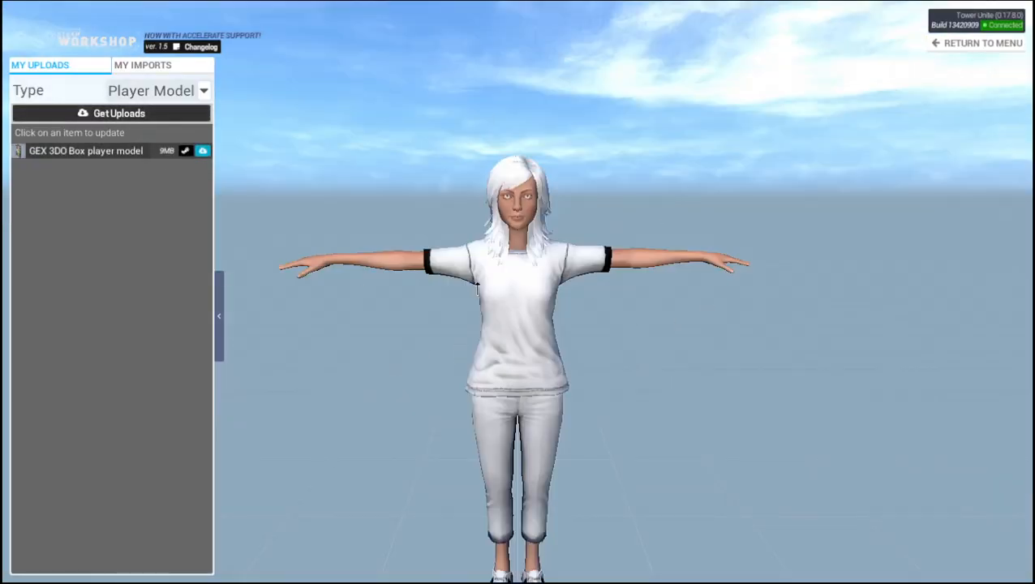
left_click(161, 71)
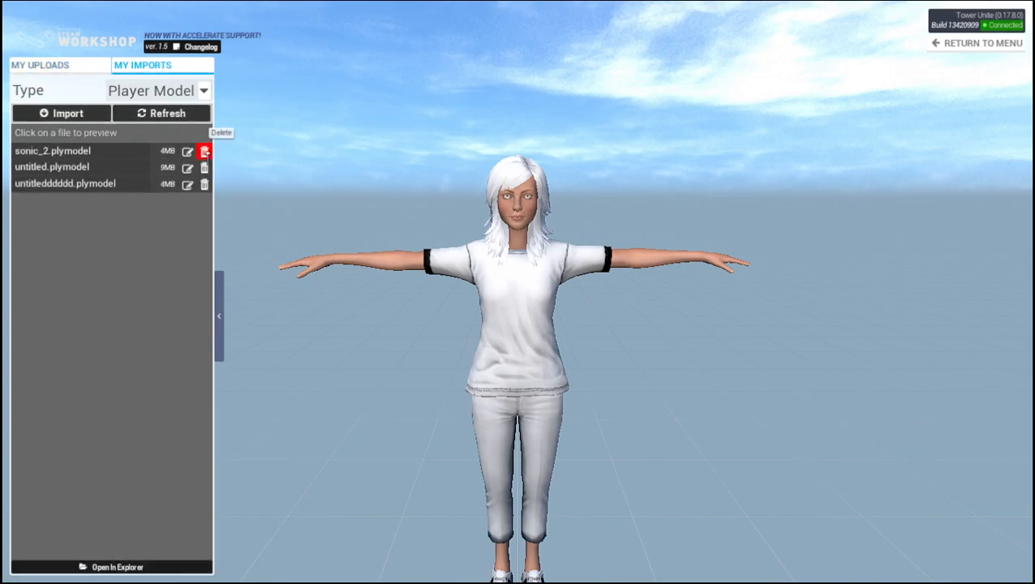
Delete the old imports sonic_2.plymodel, untitled.plymodel and untitledddddd.plymodel, confirming each deletion.
left_click(205, 152)
left_click(406, 319)
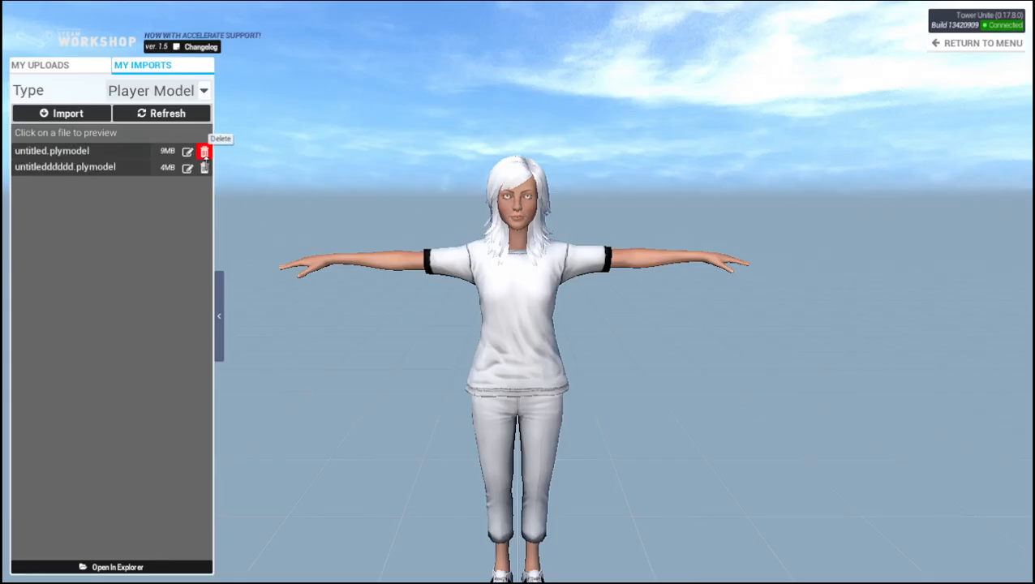
left_click(206, 152)
left_click(407, 320)
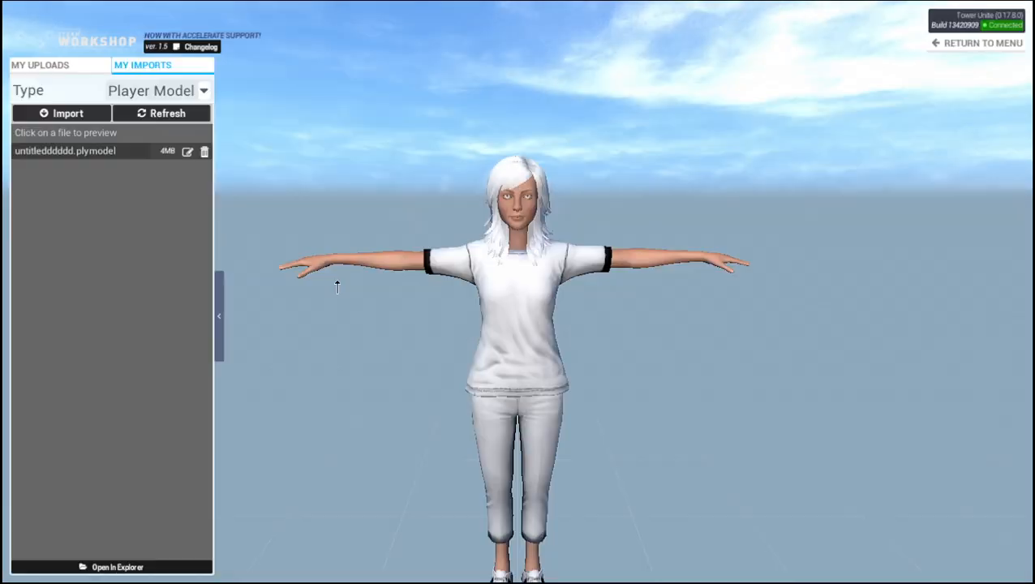
left_click(205, 152)
left_click(404, 321)
Try to import untitled.dae from the Documents folder as a workshop player model.
left_click(61, 115)
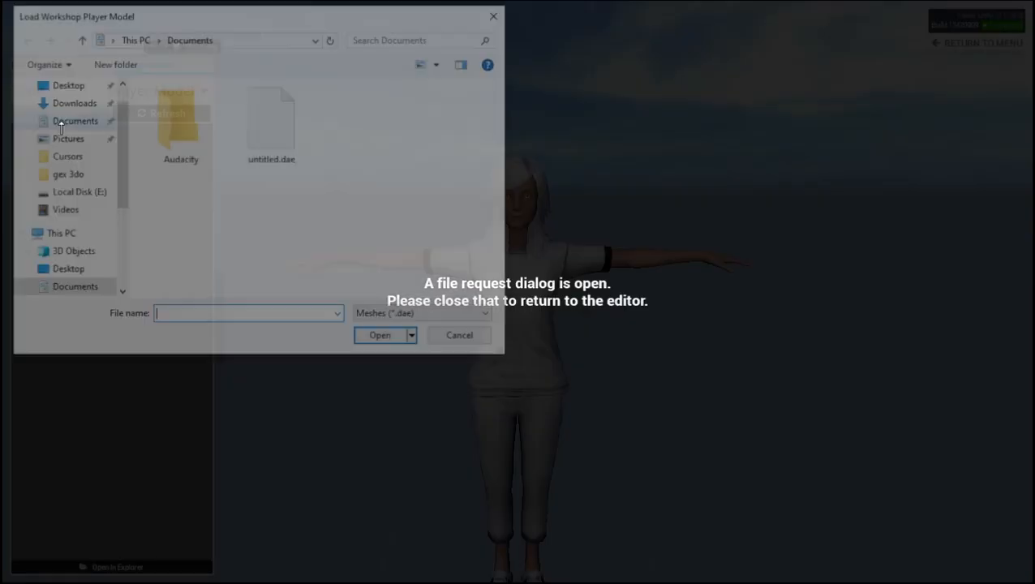
double_click(260, 129)
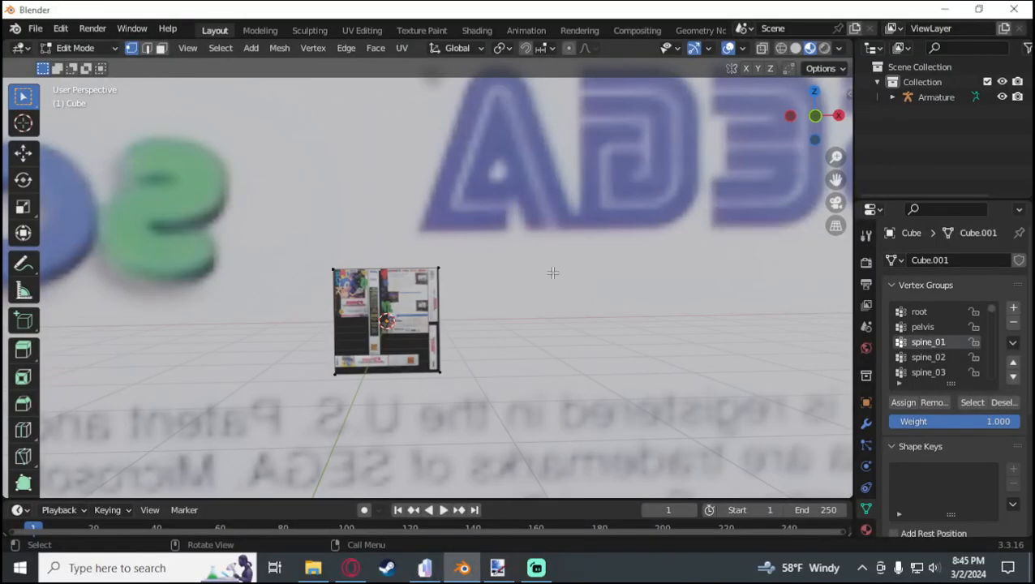
In Blender, weight all vertices of the small plane to spine_01 and export the model again in Tower Unite (.dae) format to Documents.
left_click_drag(529, 262, 224, 408)
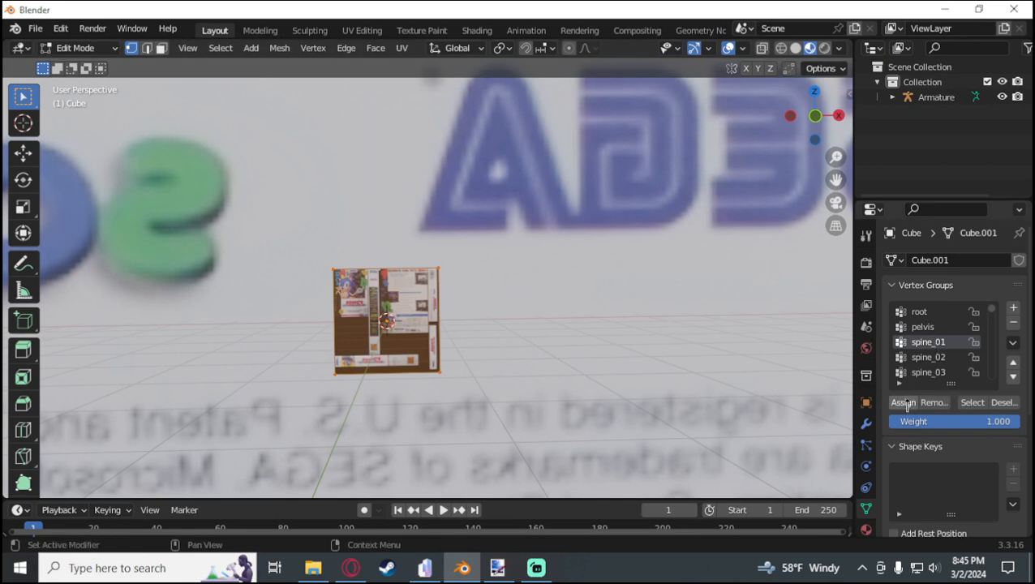
left_click(35, 29)
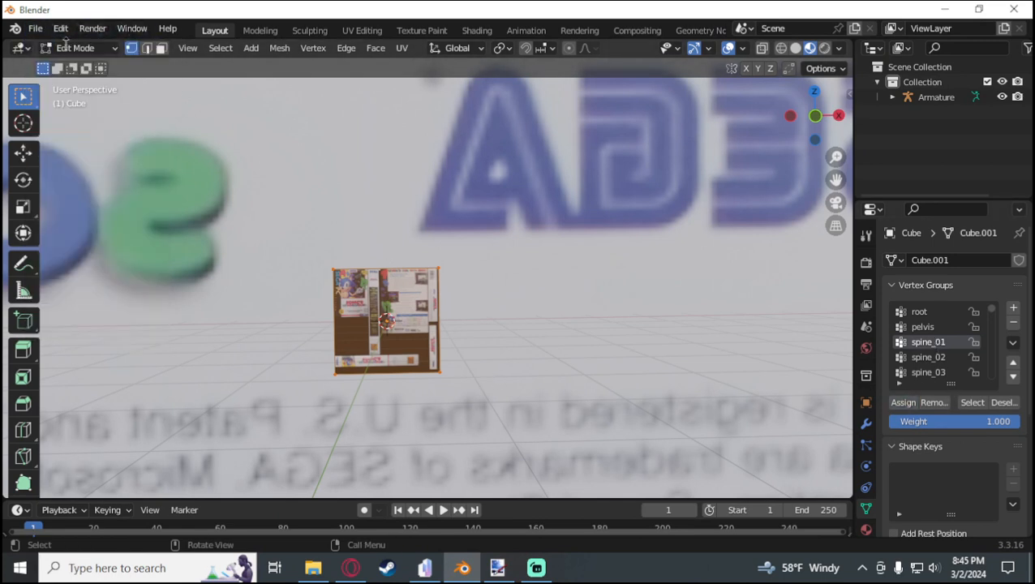
left_click(36, 28)
mouse_move(89, 249)
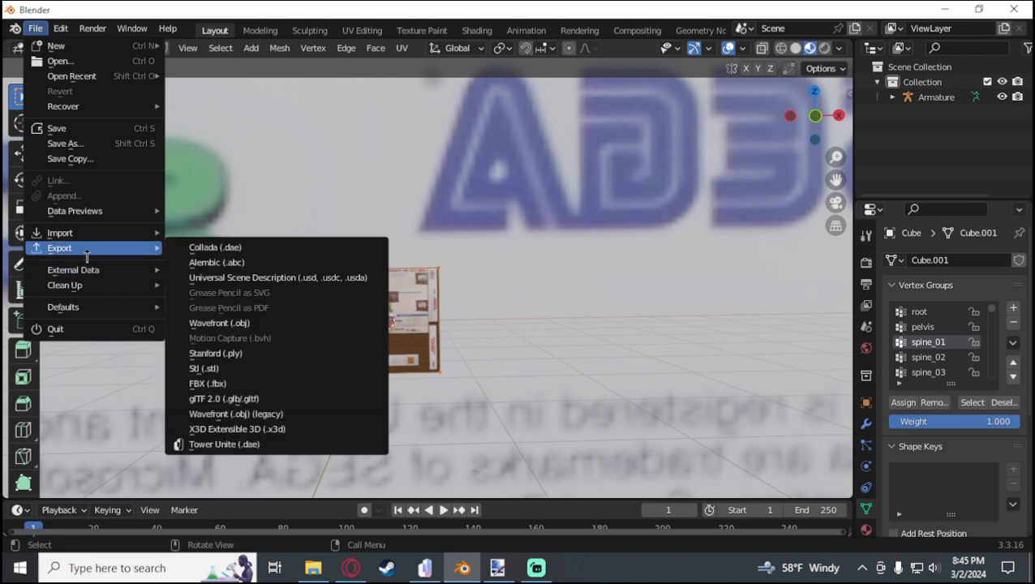
left_click(240, 448)
left_click(744, 488)
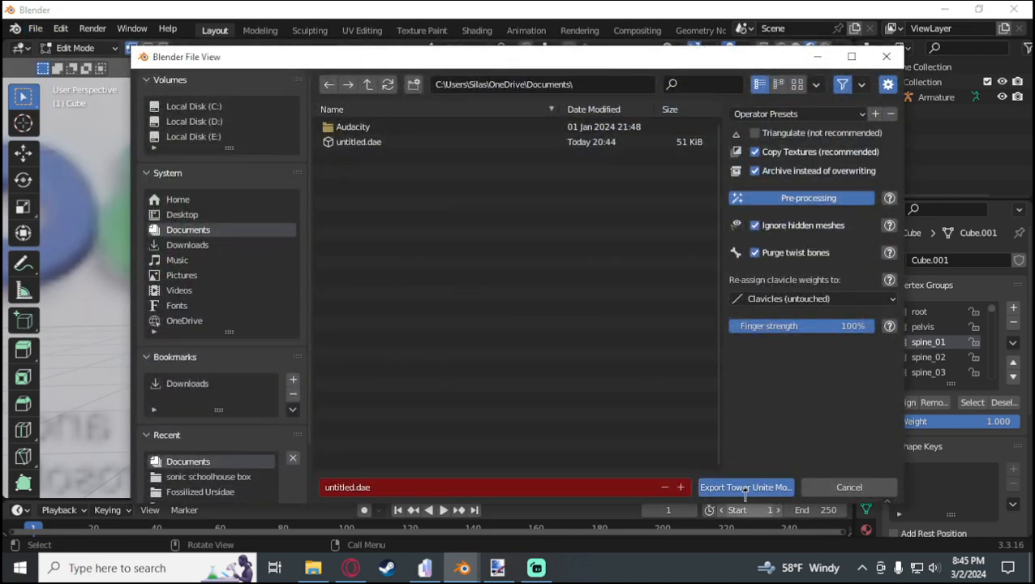
Switch to Tower Unite and import untitled.dae from the Documents folder as a workshop player model.
left_click(424, 568)
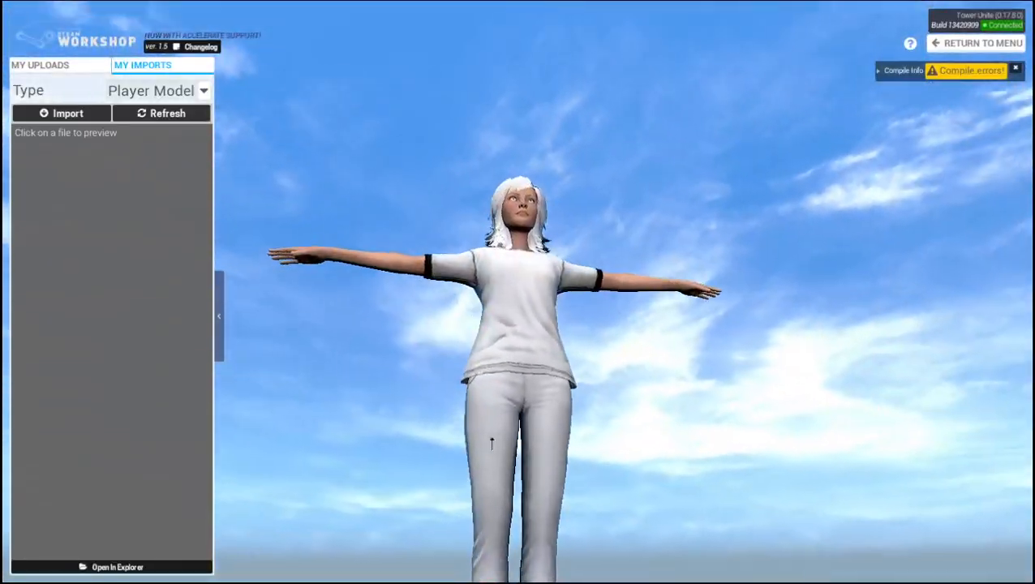
left_click(73, 112)
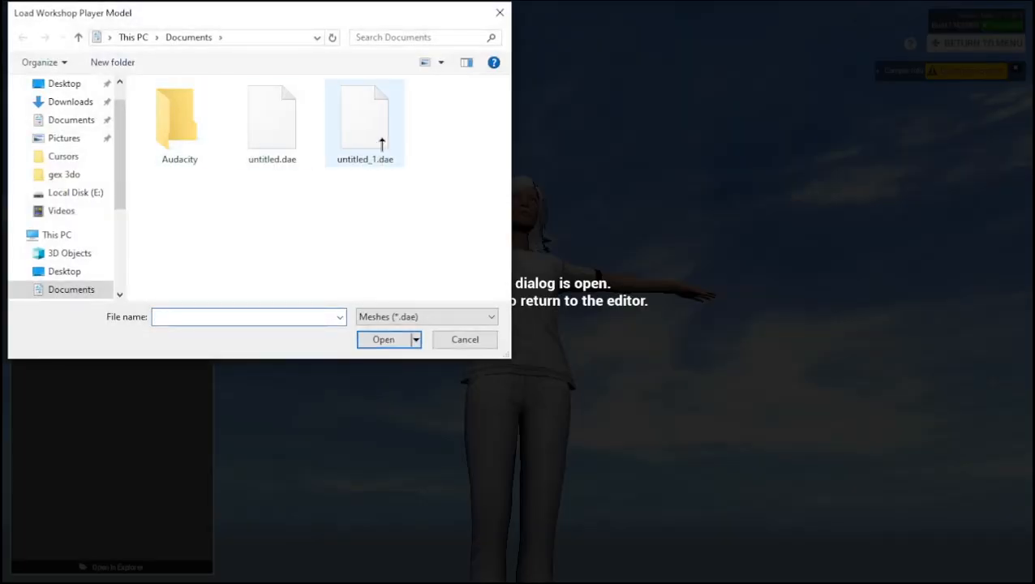
double_click(275, 141)
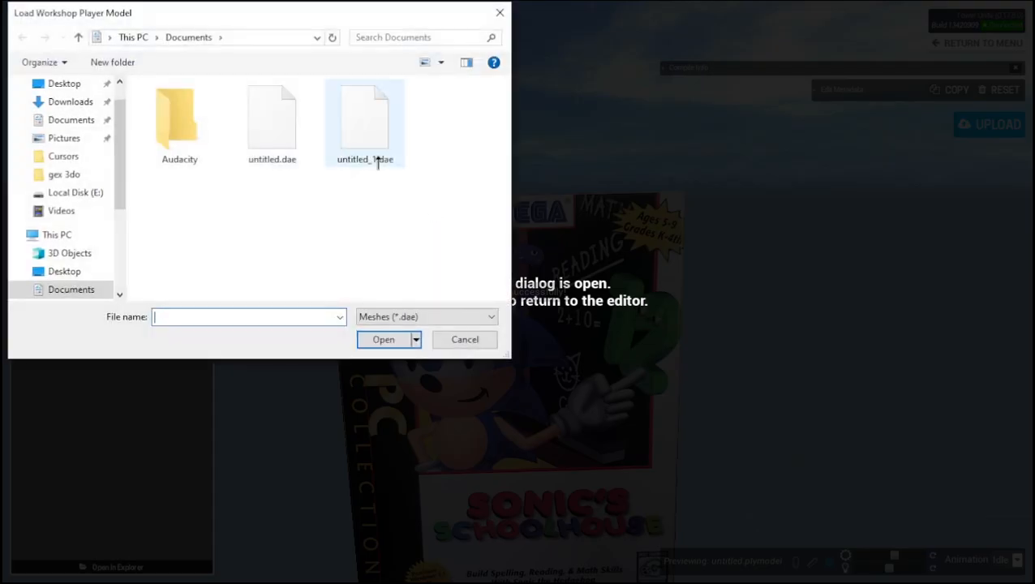
Try to import untitled_1.dae from the Documents folder as another workshop player model.
double_click(377, 95)
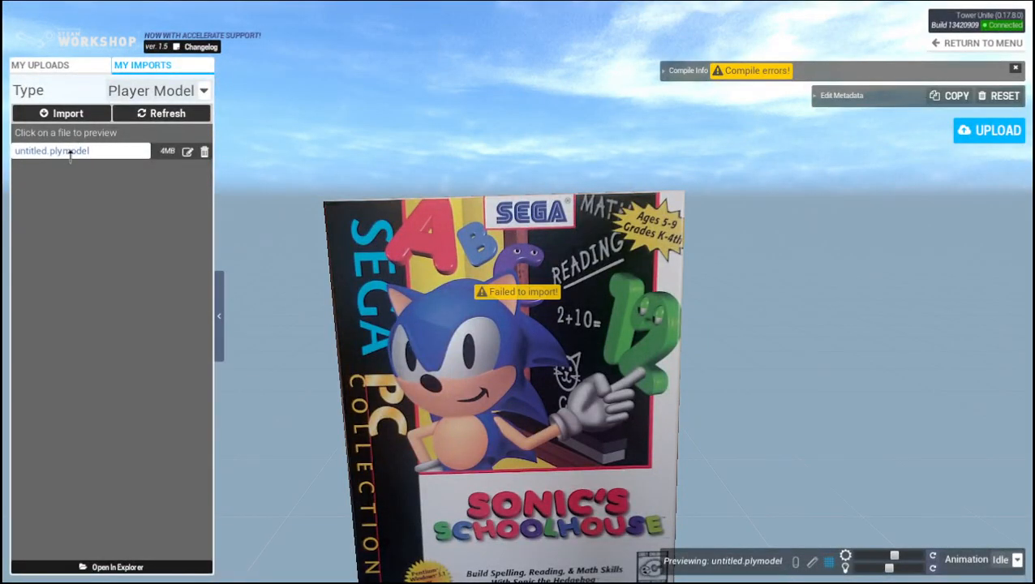
left_click(83, 115)
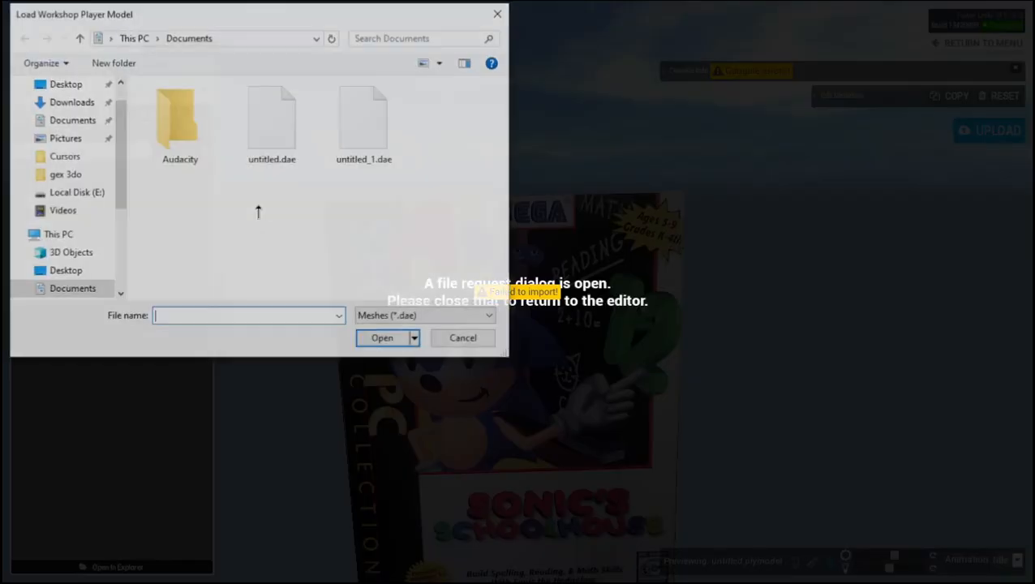
left_click(464, 344)
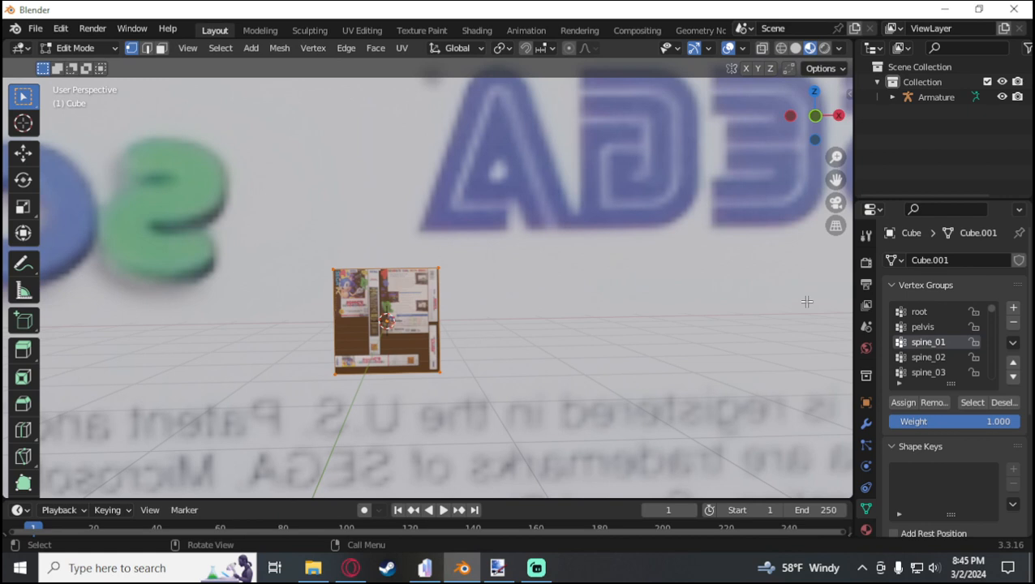
In Blender, reselect the small plane with the spine_01 vertex group active and export it in Tower Unite (.dae) format to Documents as son.dae.
left_click_drag(487, 226, 318, 401)
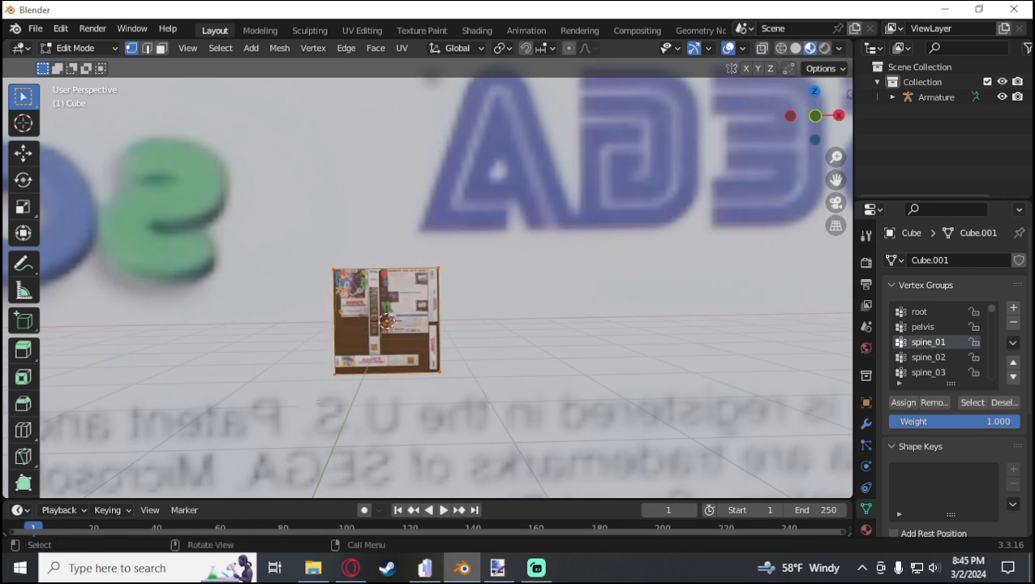
left_click(922, 327)
left_click(925, 342)
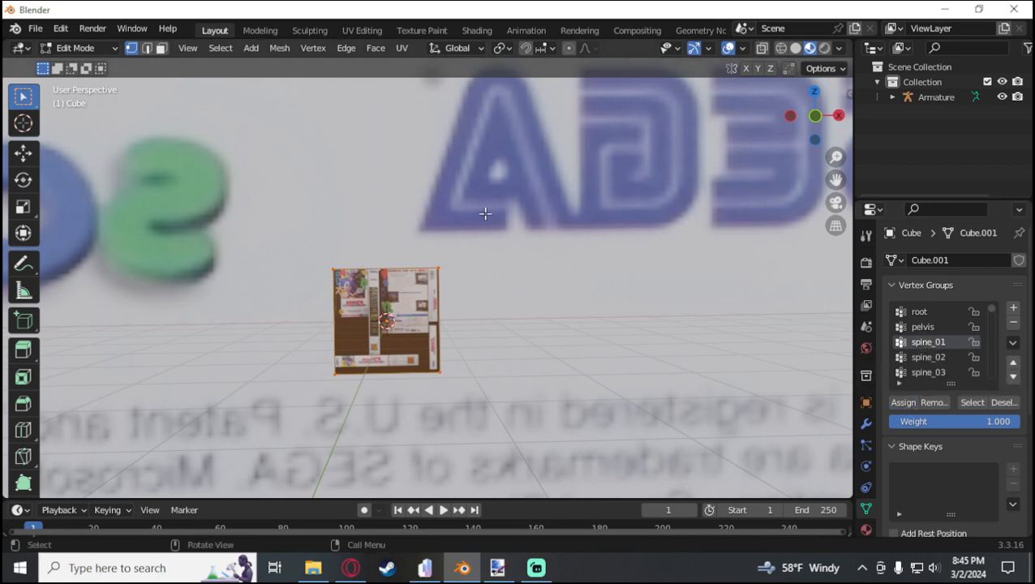
left_click(35, 27)
mouse_move(83, 253)
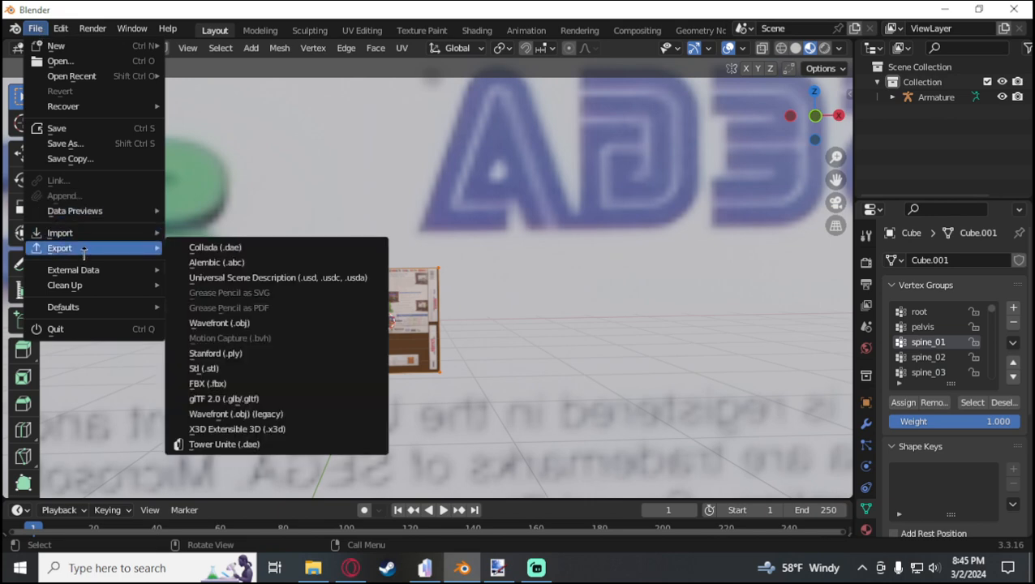
left_click(224, 444)
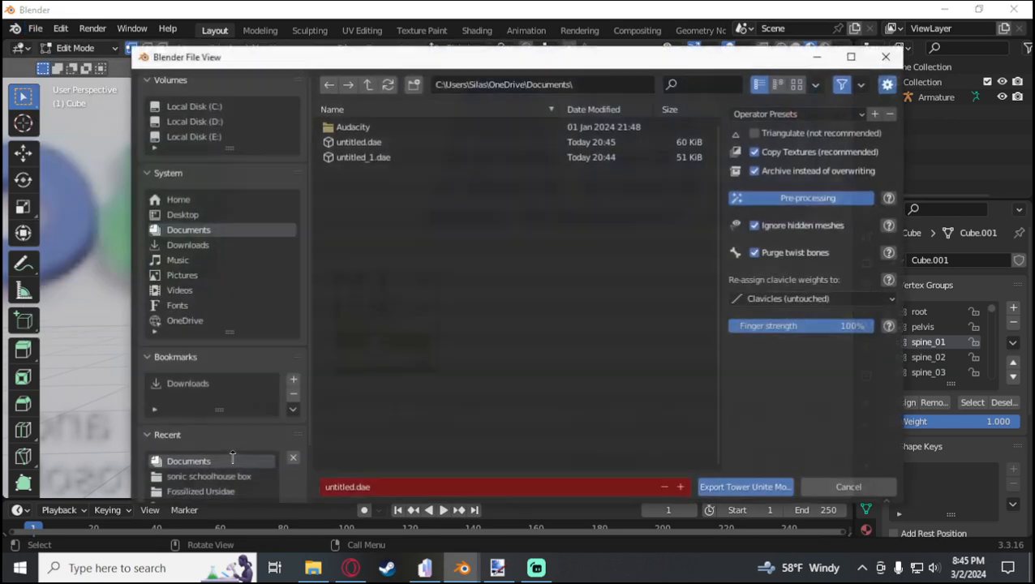
left_click(355, 487)
type("s")
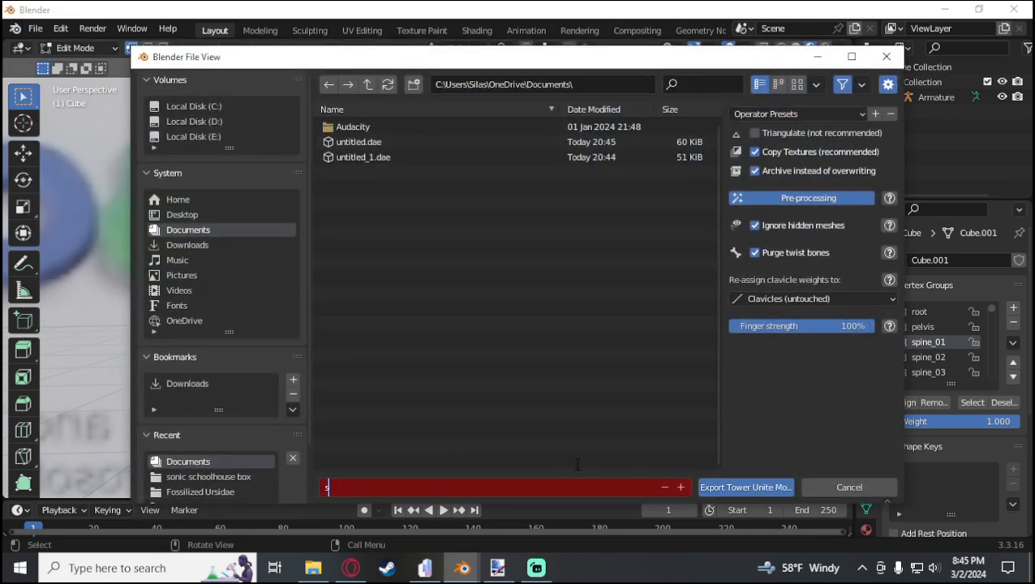
type("sb")
left_click(712, 493)
left_click(719, 492)
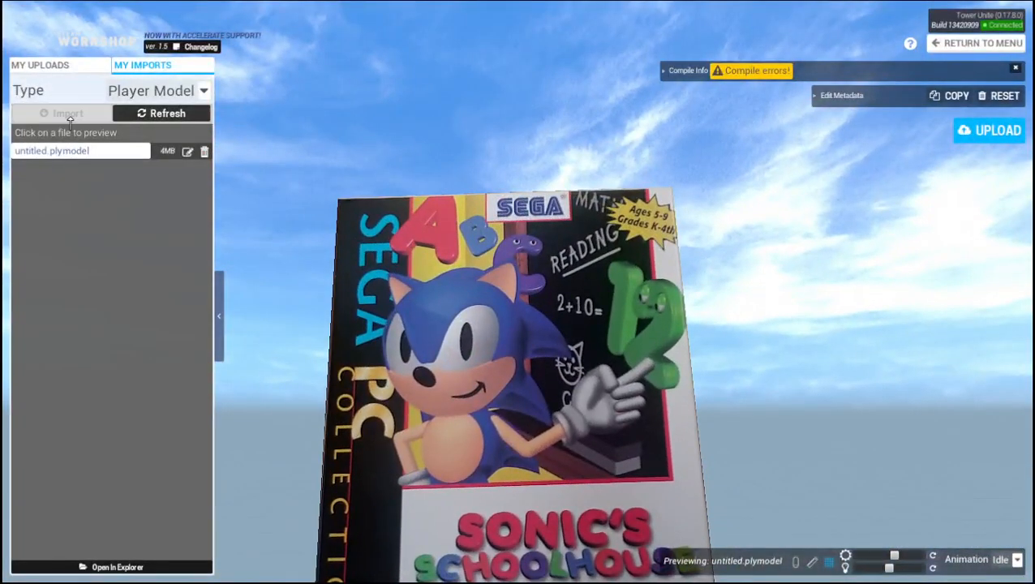
Import son.dae from Documents as a workshop player model in Tower Unite and inspect the box in the preview.
left_click(68, 115)
double_click(270, 152)
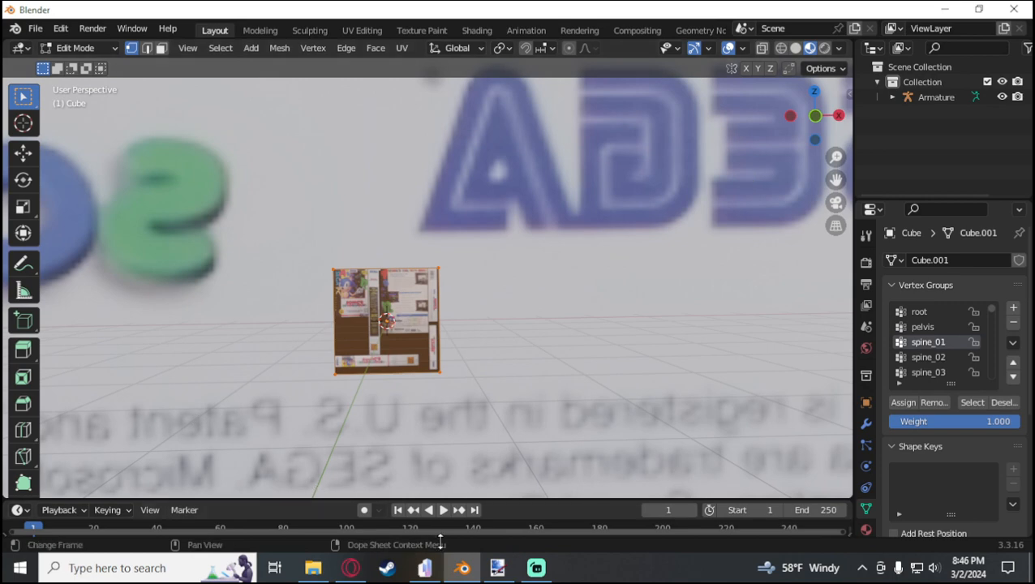
left_click(424, 568)
left_click_drag(519, 381, 521, 318)
scroll(463, 399, "down", 1)
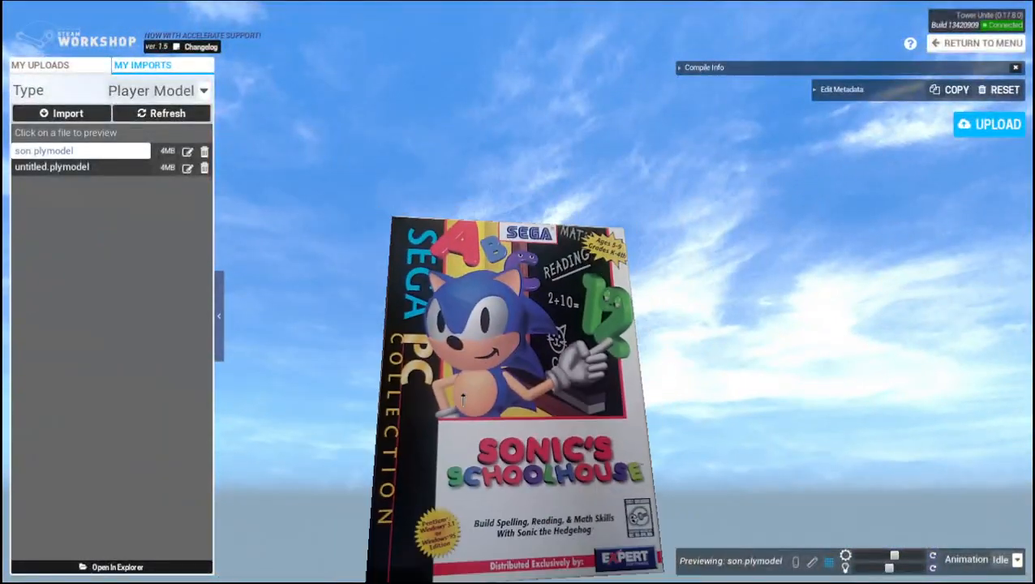
Consult the Steam Community static playermodel guide in the browser on weighting the plane's vertices, and return to Blender.
key("alt+Tab")
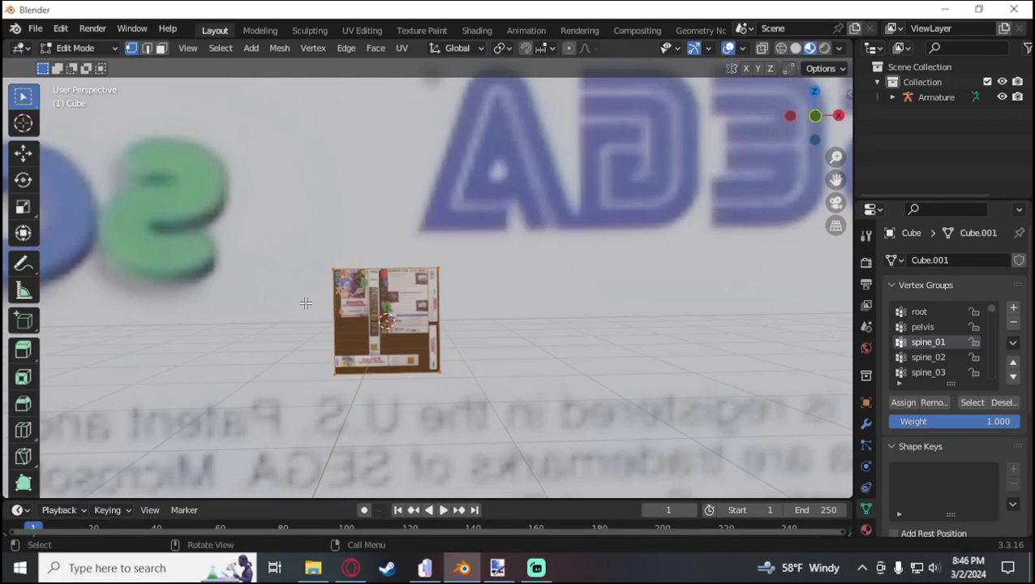
left_click(350, 568)
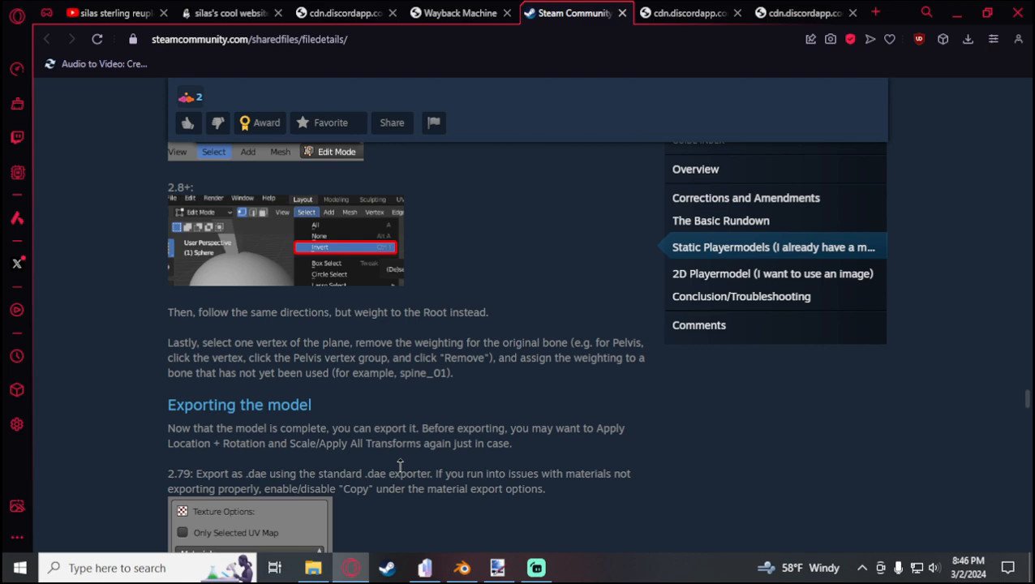
left_click(461, 568)
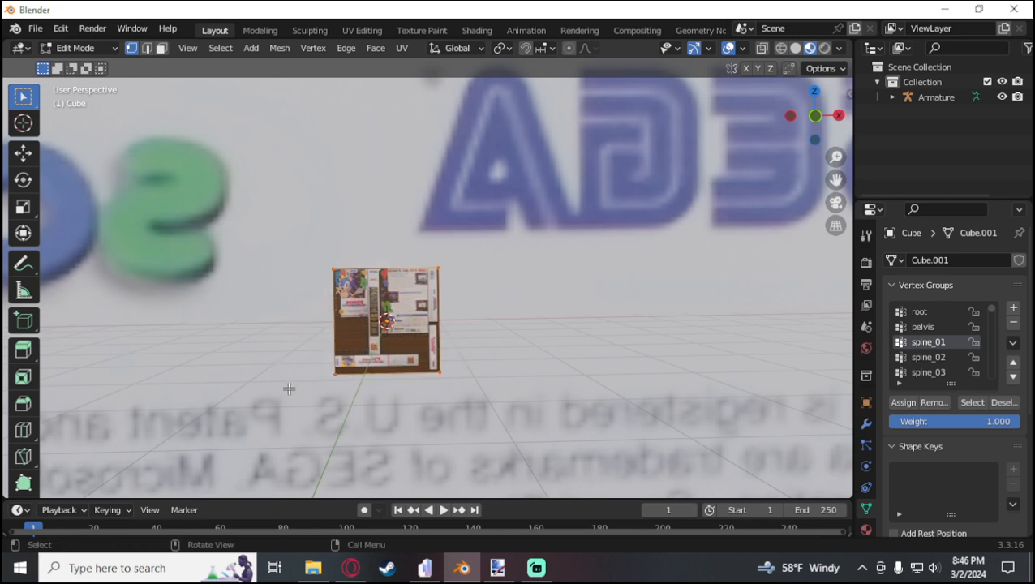
Assign the small plane's selected vertices to the spine_01 vertex group with a weight of 1.000.
left_click(923, 328)
left_click(928, 344)
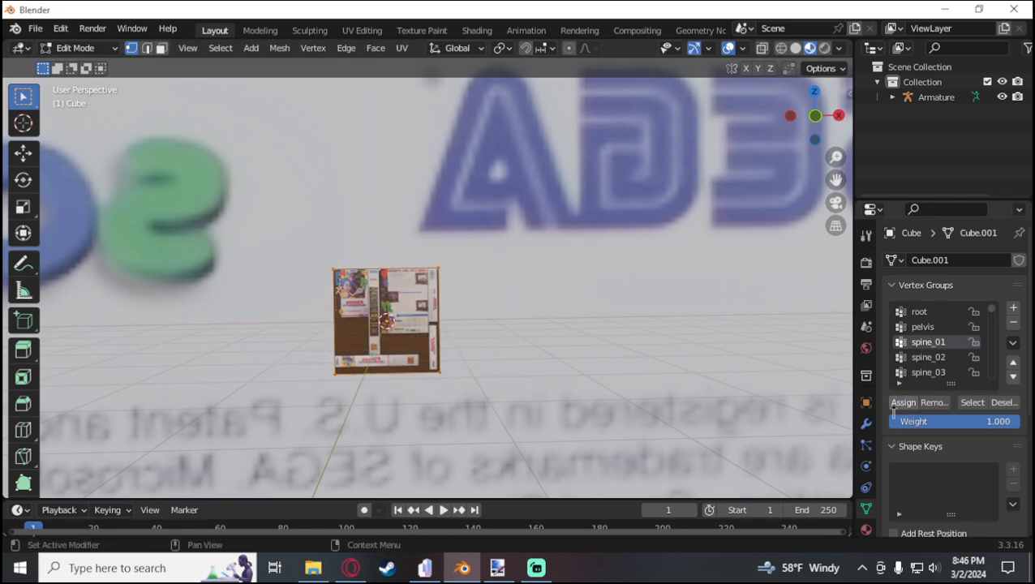
left_click(902, 403)
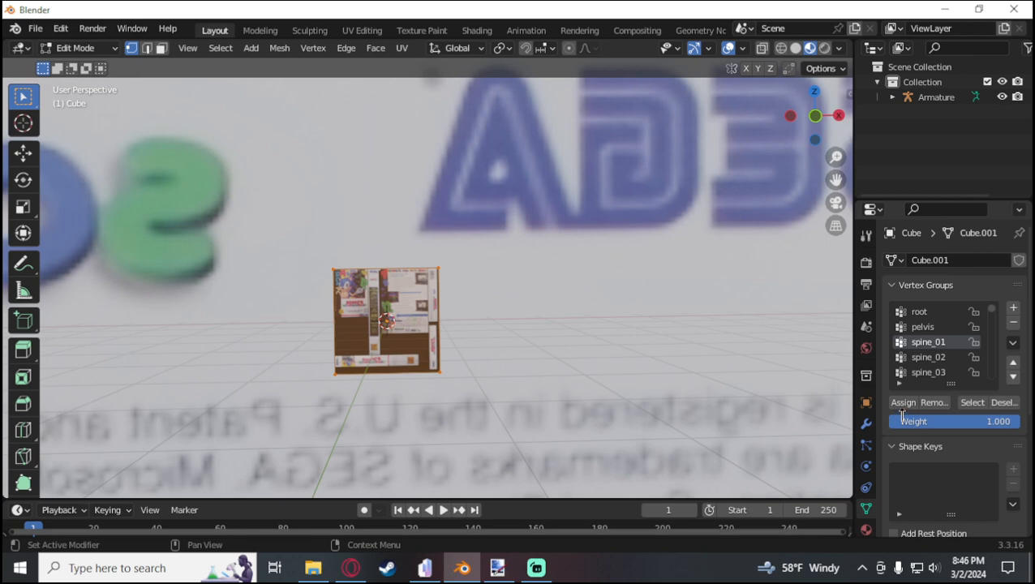
Export the model in Tower Unite (.dae) format to Documents under the file name sosdsdsn.dae.
left_click(37, 33)
mouse_move(90, 250)
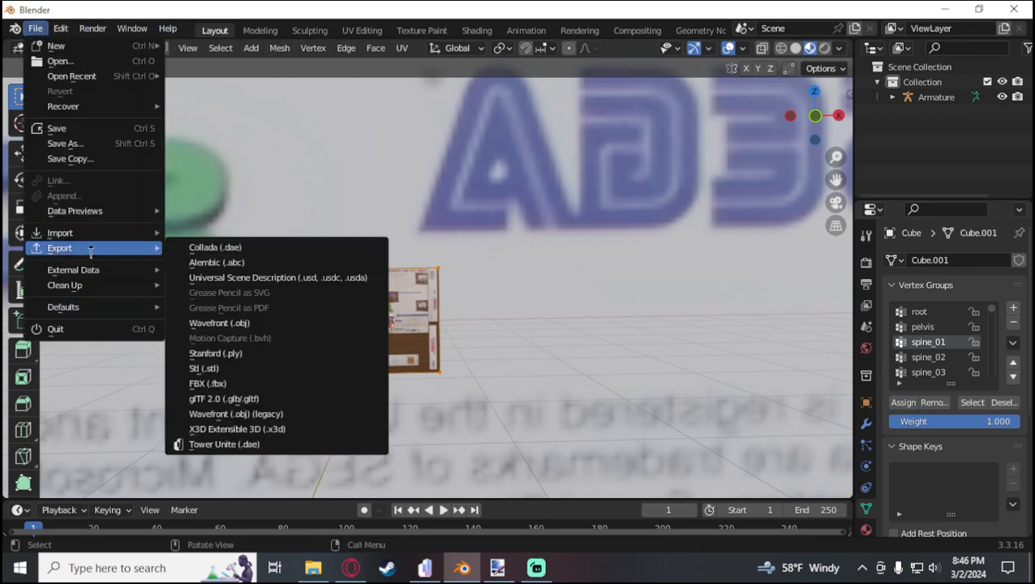
left_click(236, 444)
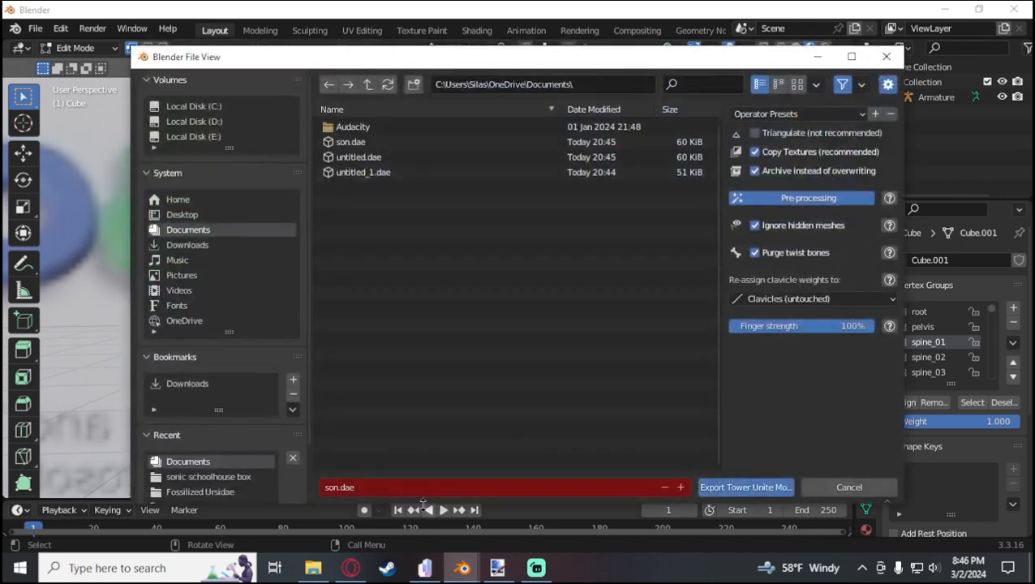
left_click(341, 488)
left_click(335, 488)
type("sdsds")
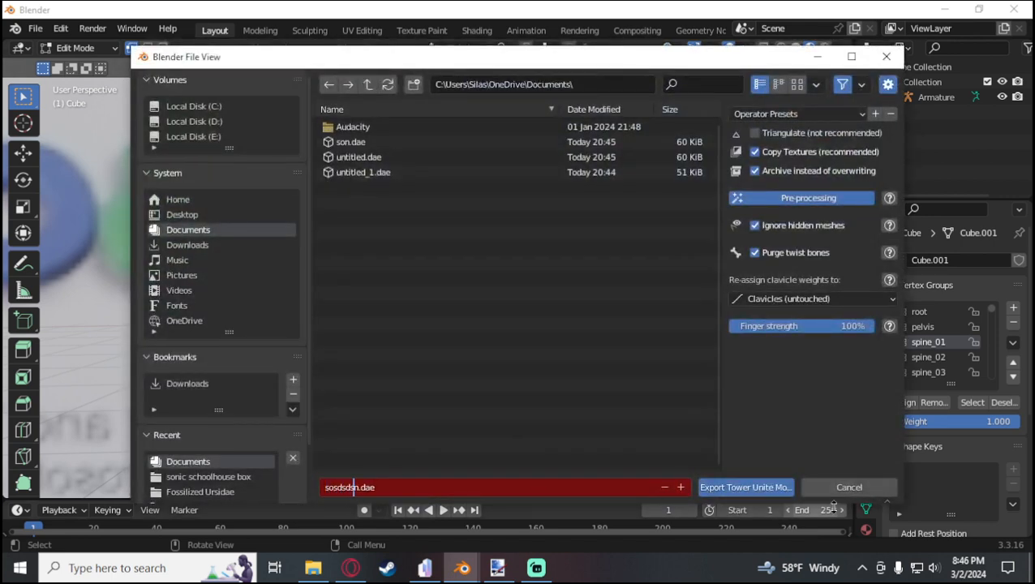
left_click(763, 500)
left_click(739, 489)
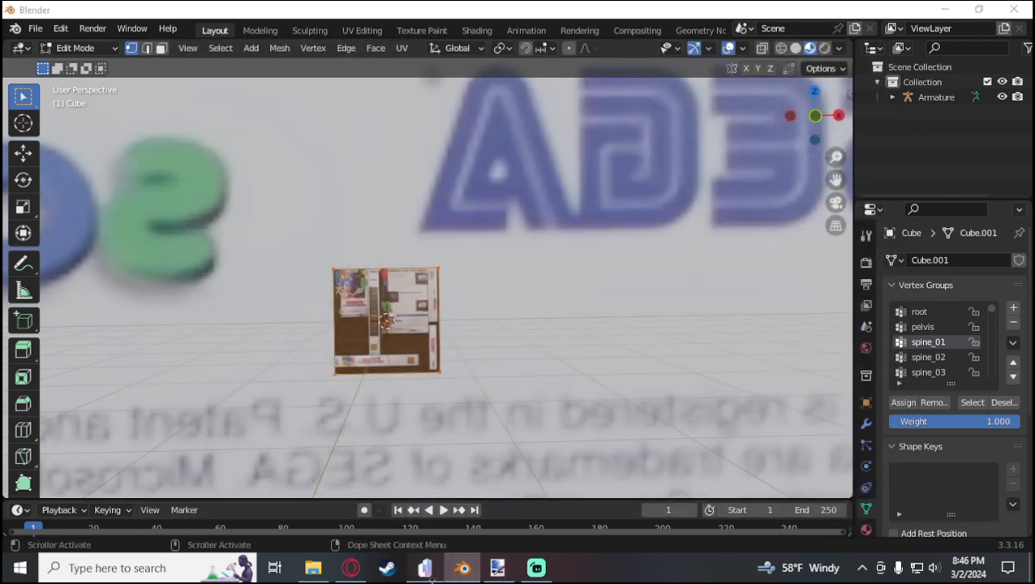
Switch to Tower Unite and import sosdsdsn.dae from Documents as a workshop player model.
left_click(430, 575)
left_click(66, 115)
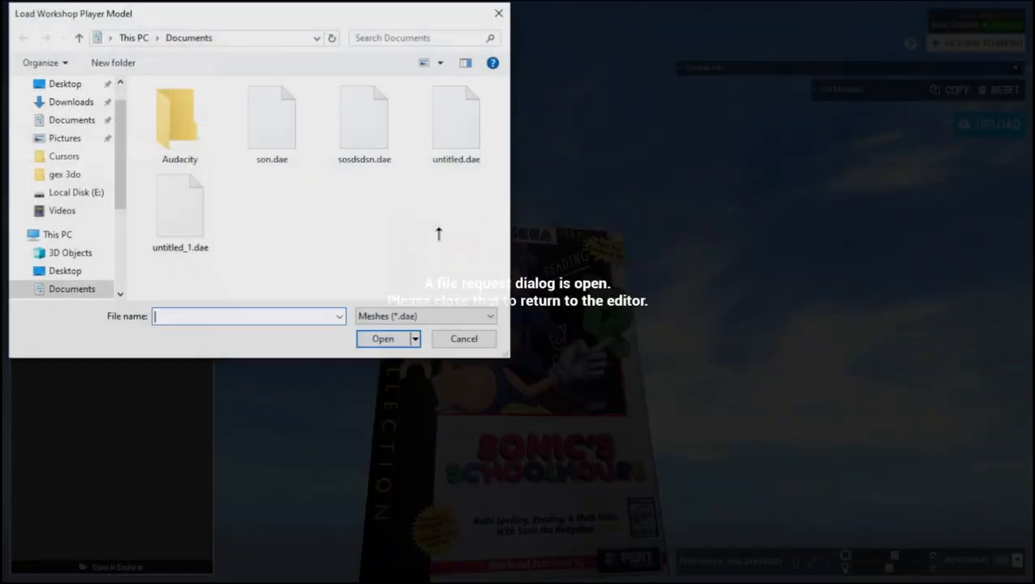
double_click(389, 145)
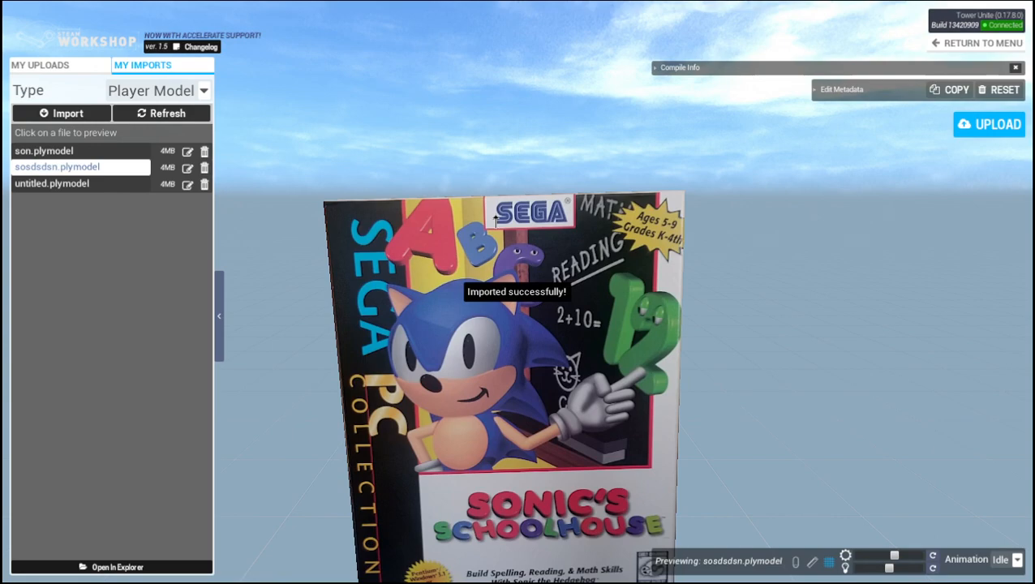
Preview the imported box from different angles with the Walk, Run and Sit animations.
left_click_drag(495, 219, 615, 239)
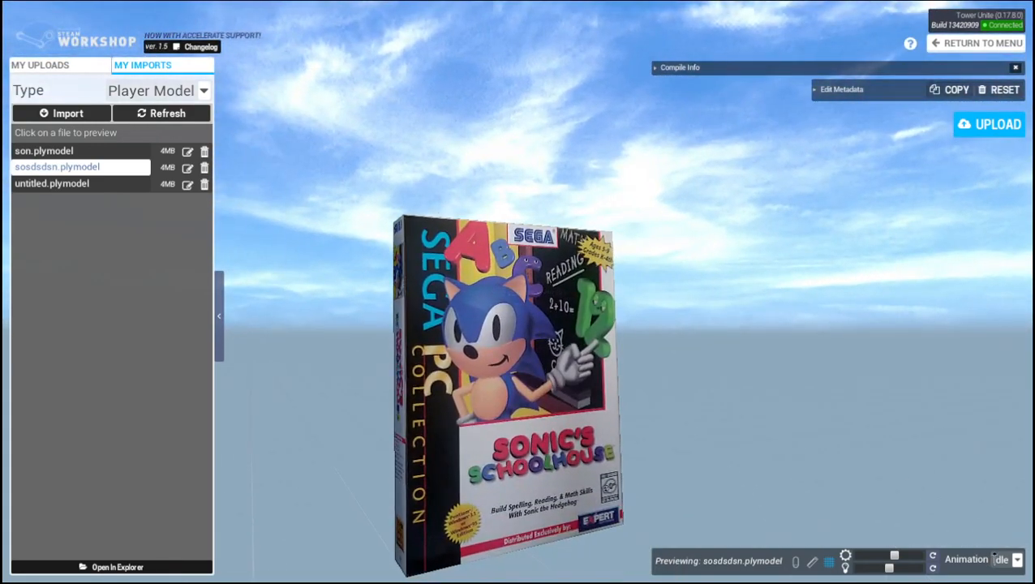
left_click(1014, 560)
left_click(992, 500)
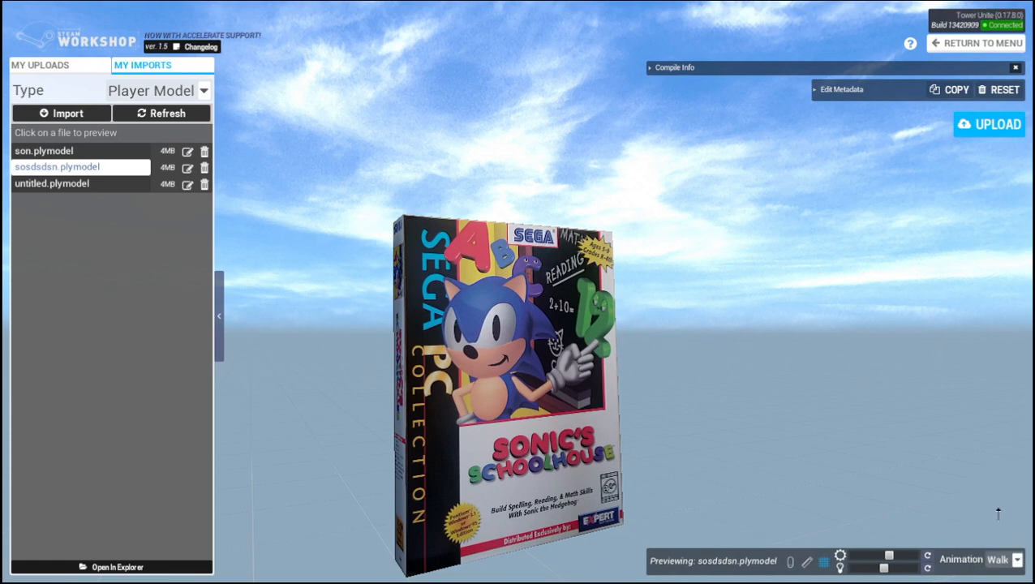
left_click(1015, 559)
left_click(991, 517)
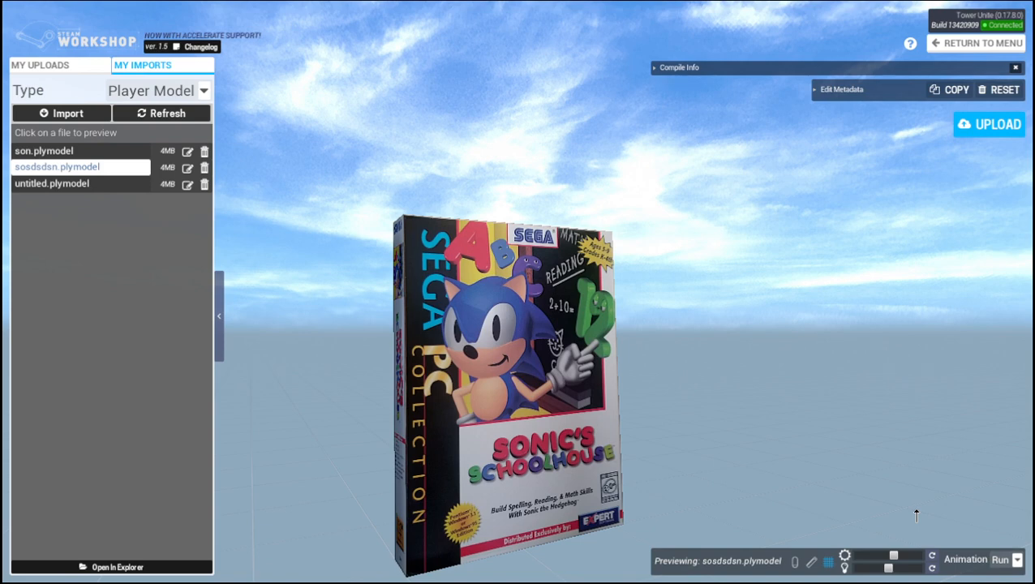
left_click(1006, 560)
scroll(1005, 554, "down", 1)
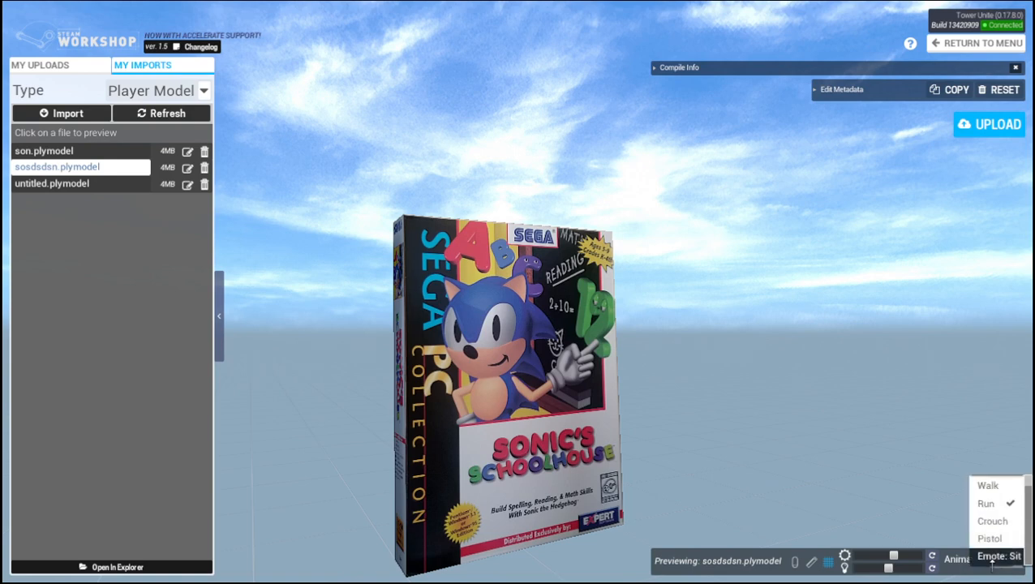
left_click(991, 562)
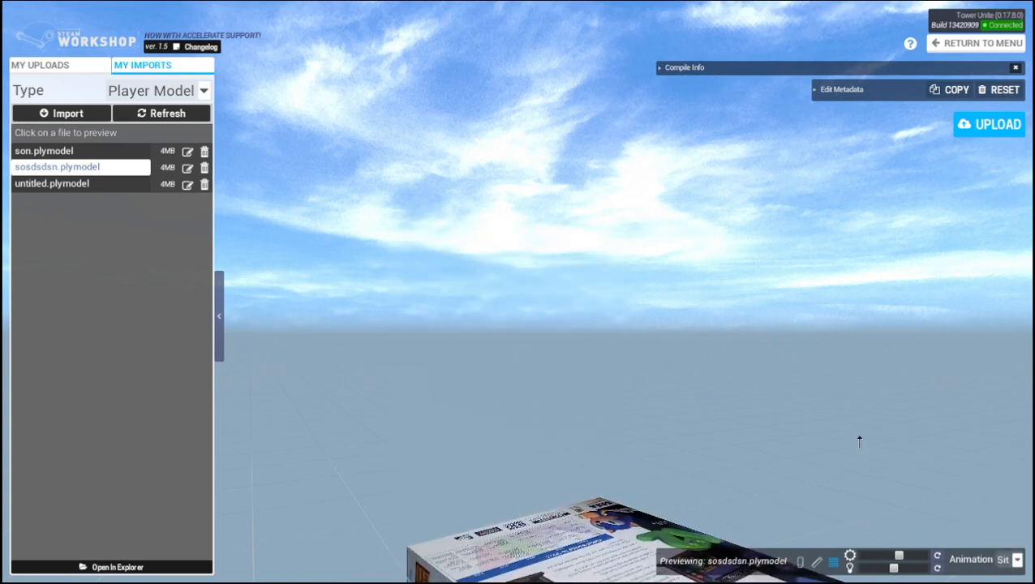
left_click_drag(859, 436, 770, 399)
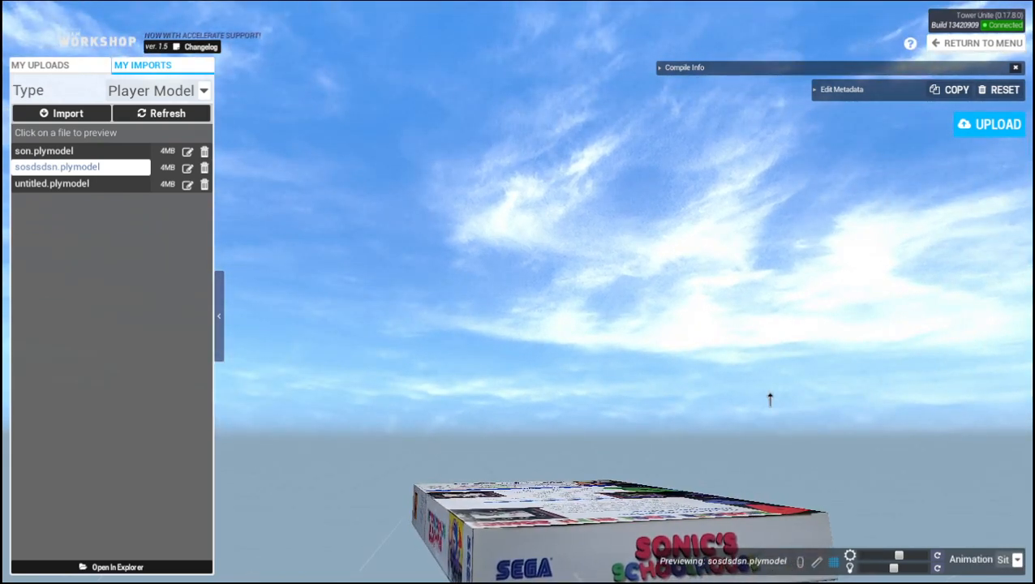
Preview the box with the Crouch and Pistol animations, ending on Crouch.
left_click(1003, 560)
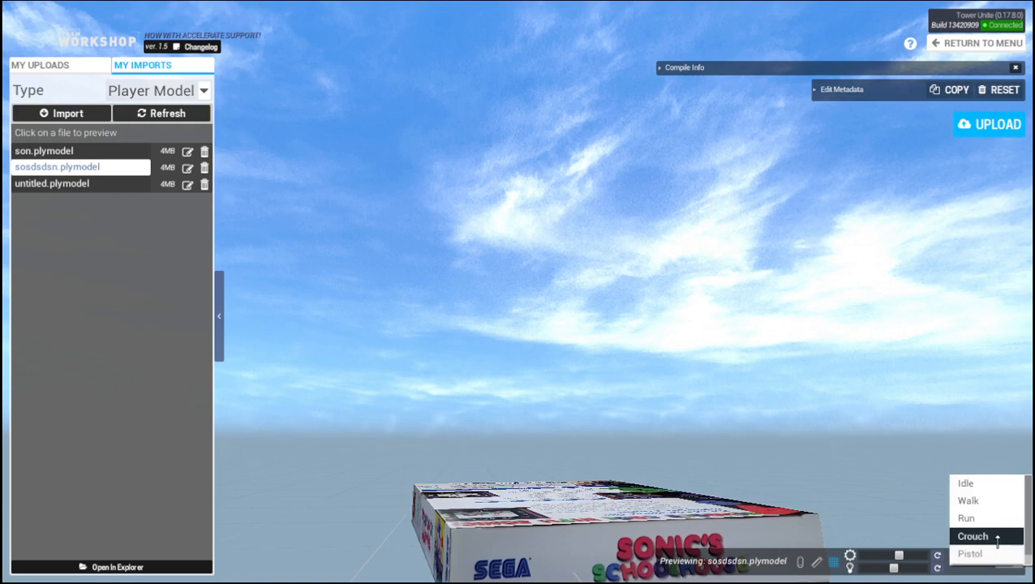
left_click(993, 536)
left_click(1008, 560)
scroll(994, 539, "down", 1)
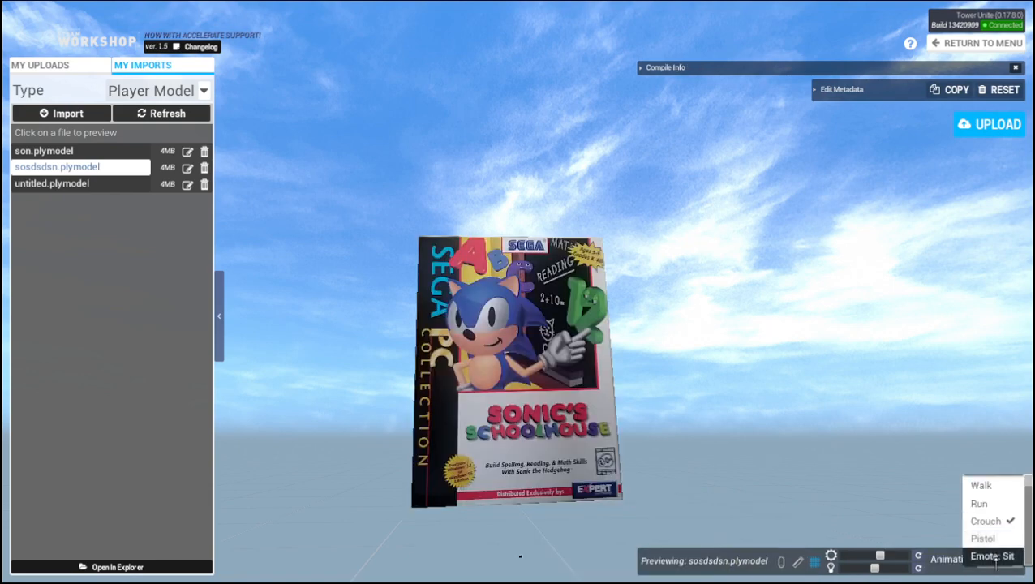
left_click(988, 537)
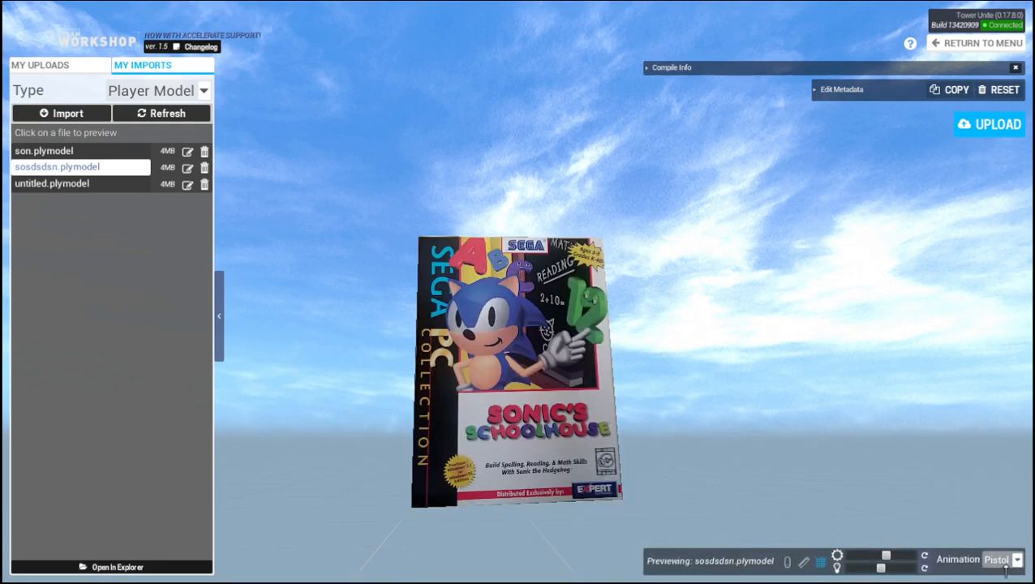
left_click(1002, 558)
left_click(1004, 555)
left_click(1008, 565)
left_click(1009, 538)
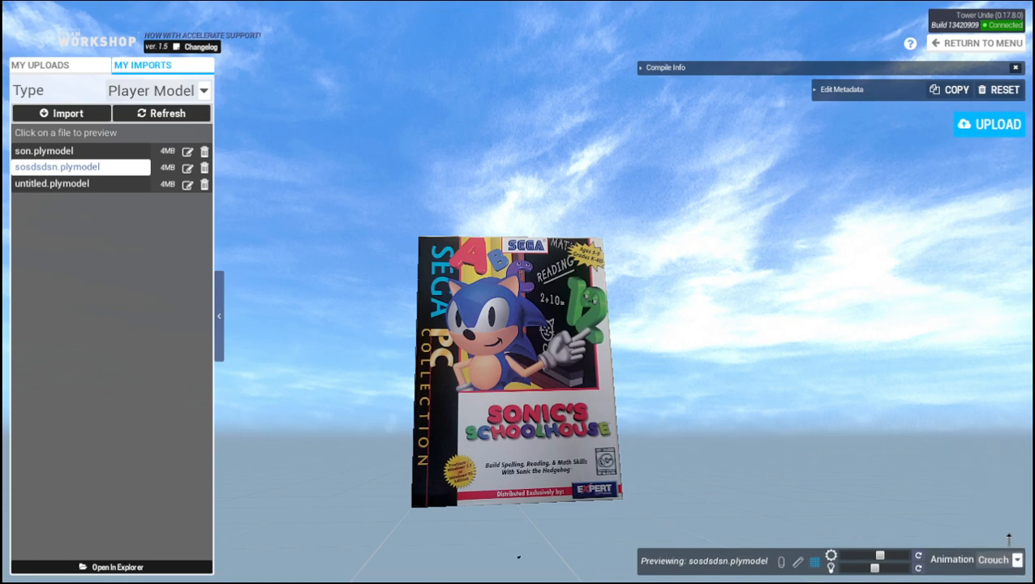
Preview the imported box from different angles with the Idle, Walk and Crouch animations.
left_click_drag(535, 562, 418, 573)
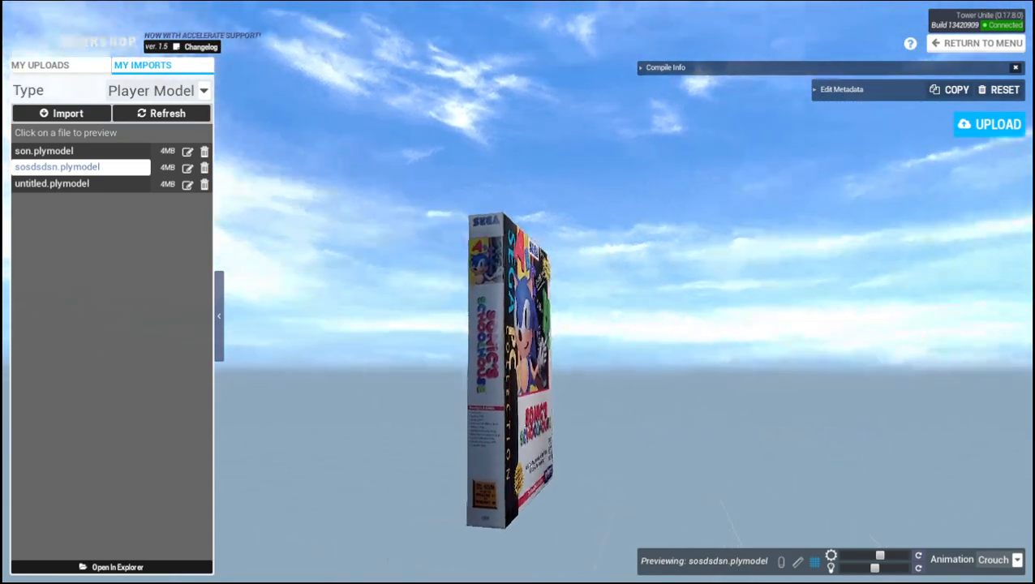
left_click(1014, 564)
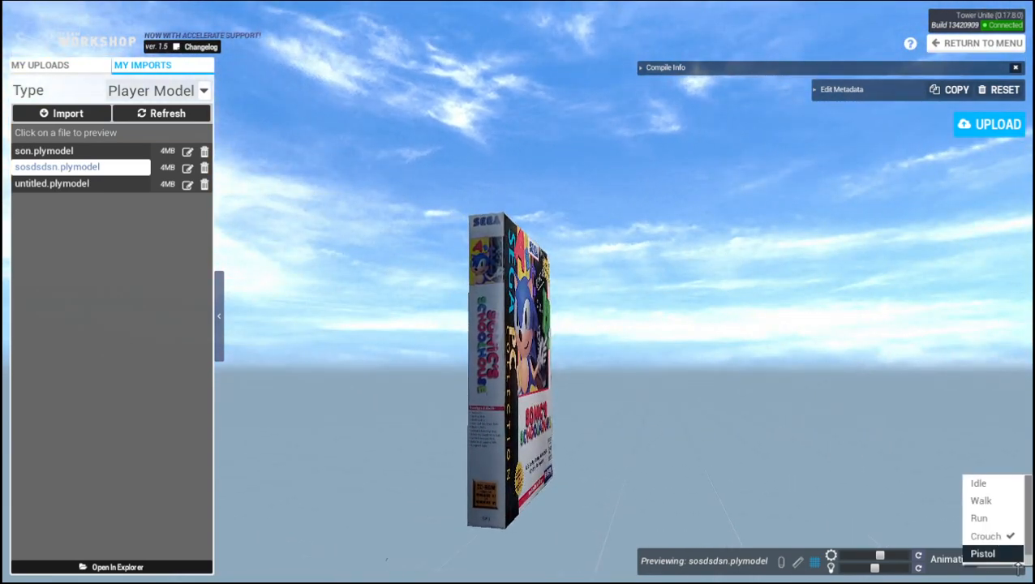
left_click(989, 484)
left_click(1010, 560)
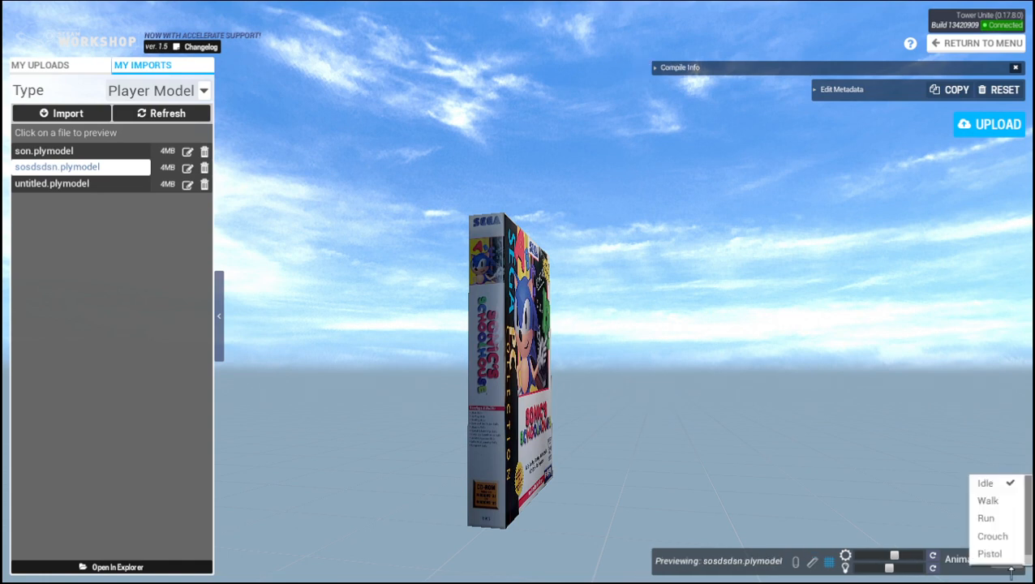
left_click(997, 499)
left_click(1010, 560)
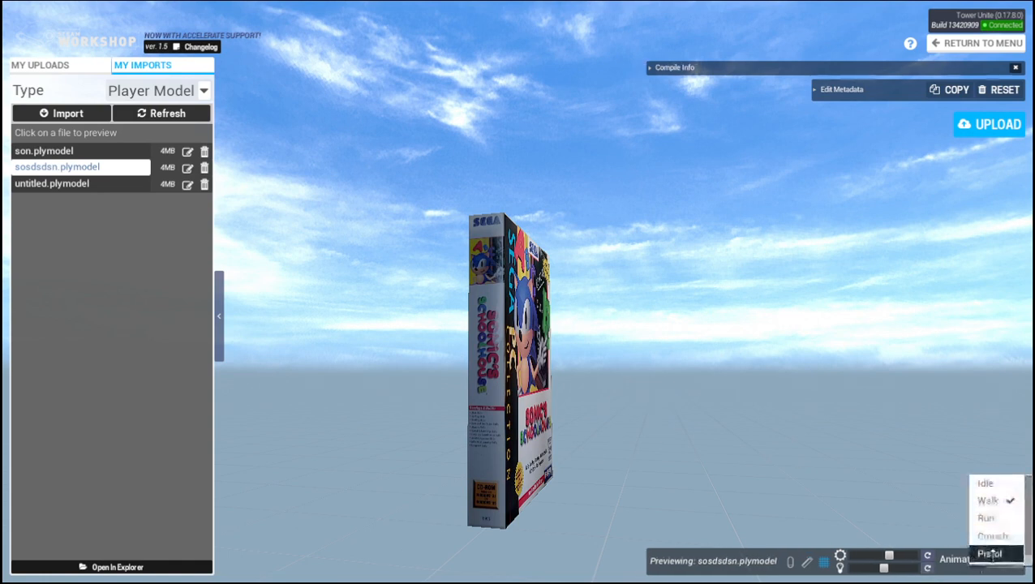
left_click(991, 532)
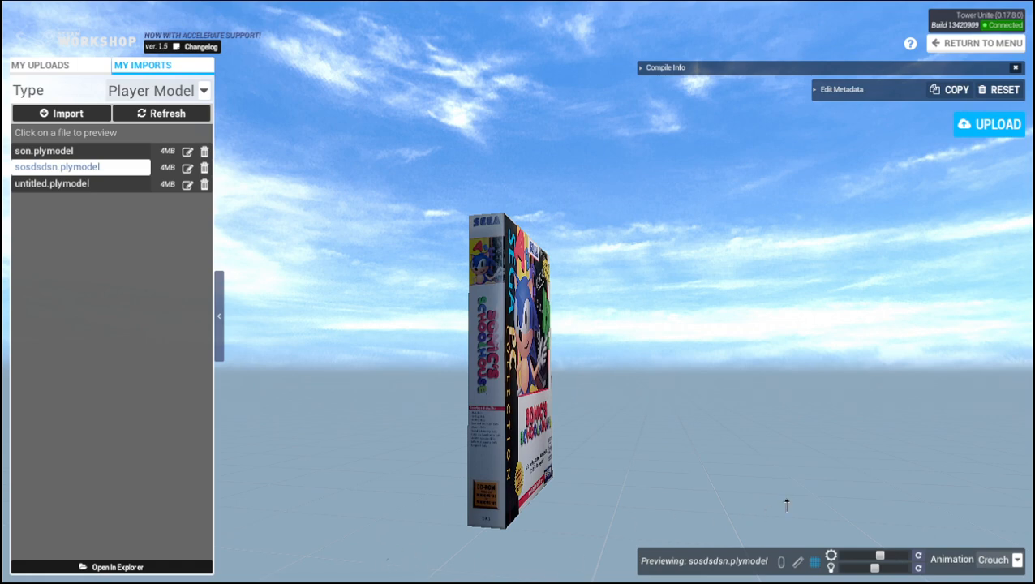
left_click_drag(786, 505, 705, 474)
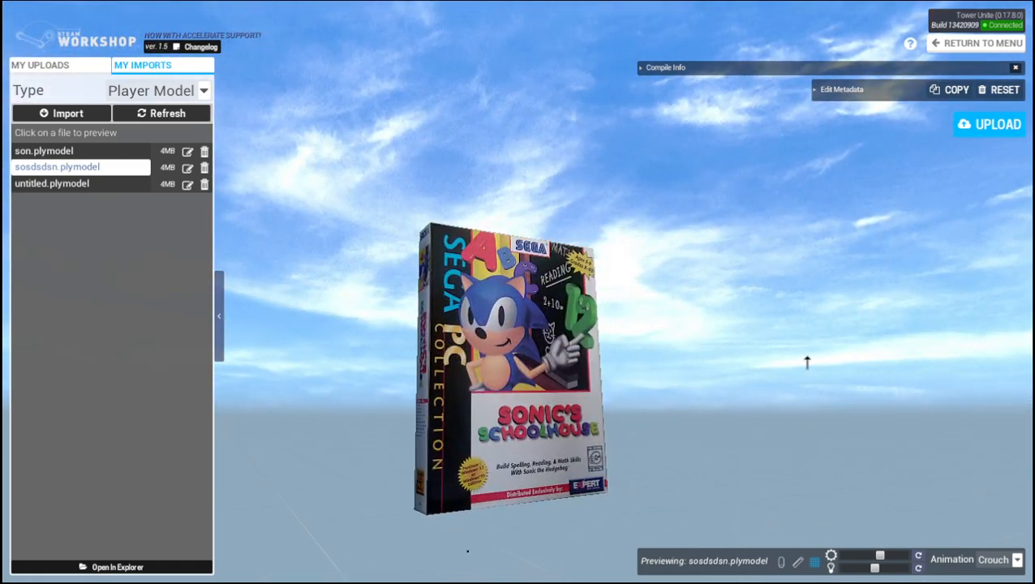
Try shifting the Hat wearable's position offset in the player metadata, and reset its position.
left_click(843, 89)
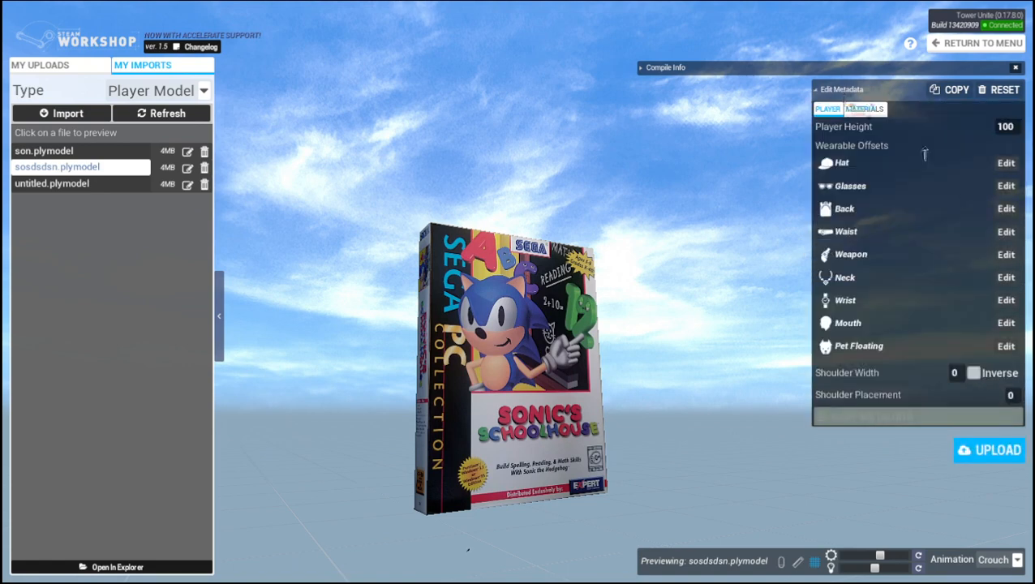
left_click(1006, 163)
left_click_drag(528, 250, 658, 305)
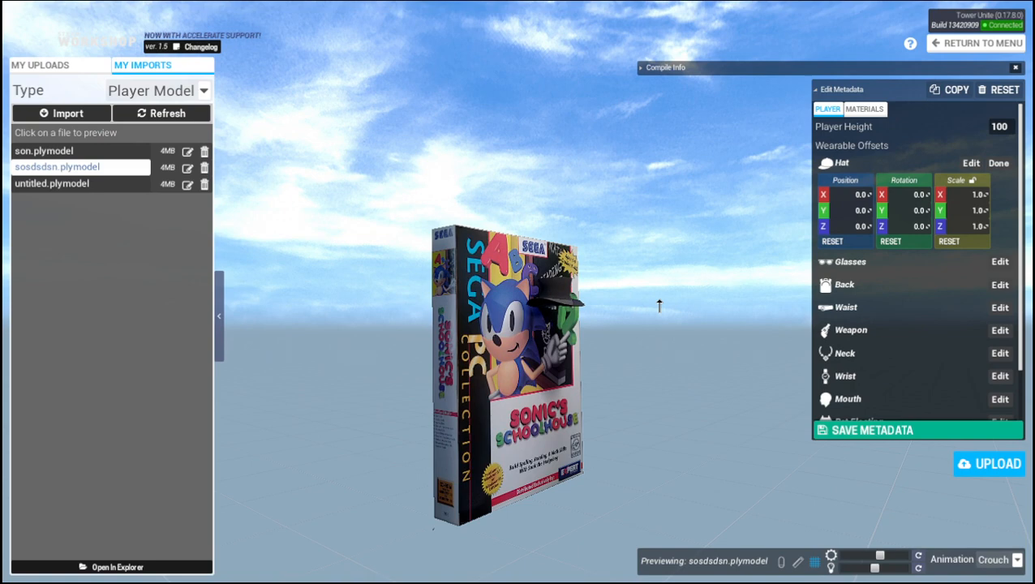
left_click_drag(848, 202, 859, 195)
left_click(832, 241)
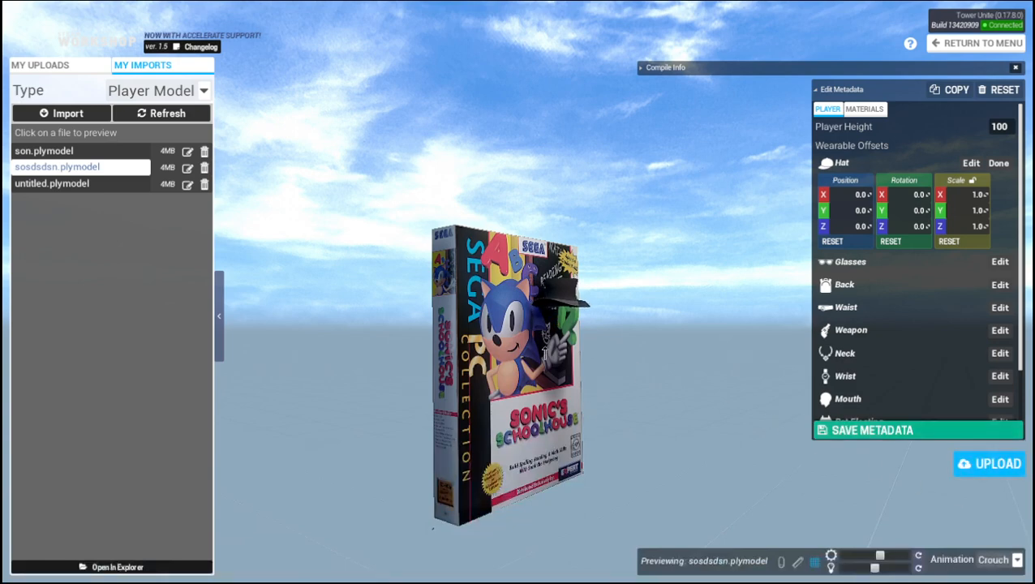
left_click_drag(535, 373, 562, 377)
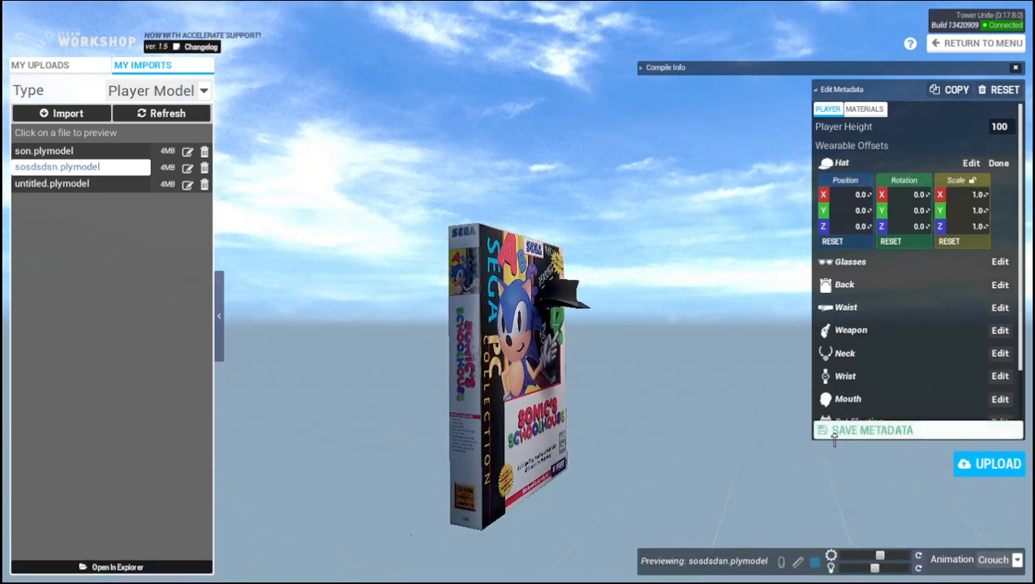
Open the upload form for sosdsdsn.plymodel, and in Steam review the published GEX 3DO Box player model page and its owner controls.
left_click(988, 464)
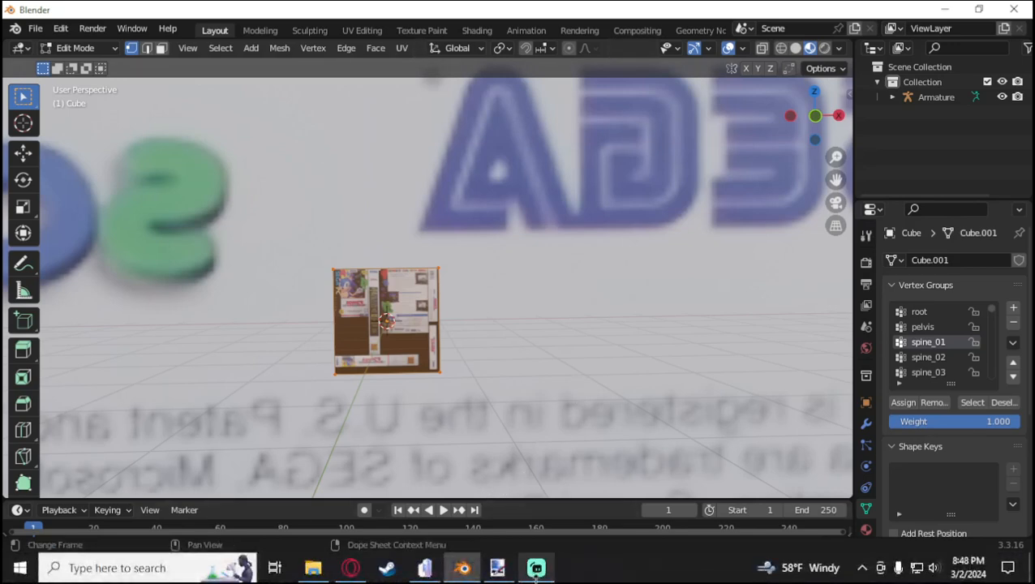
left_click(387, 568)
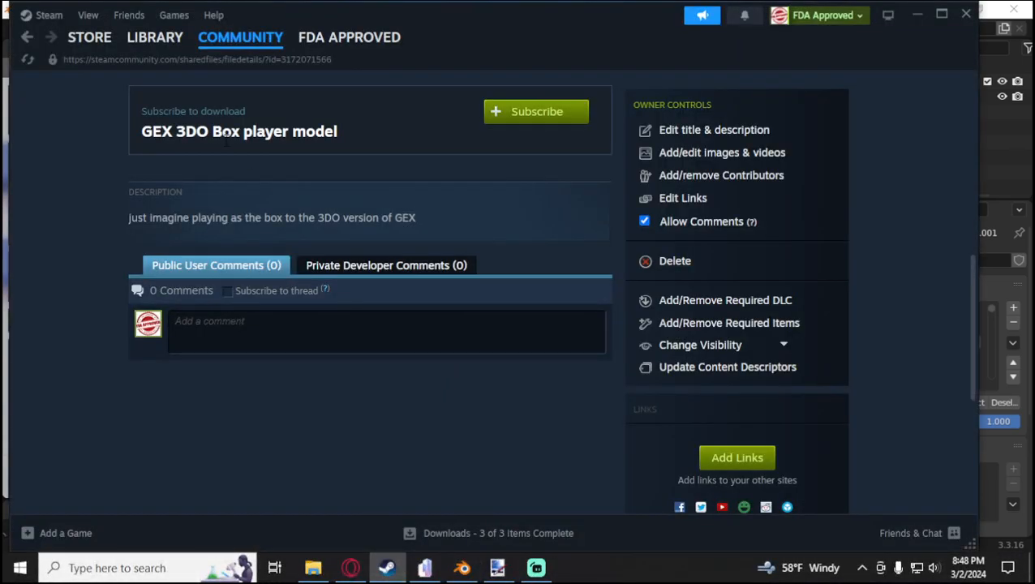
scroll(446, 363, "up", 3)
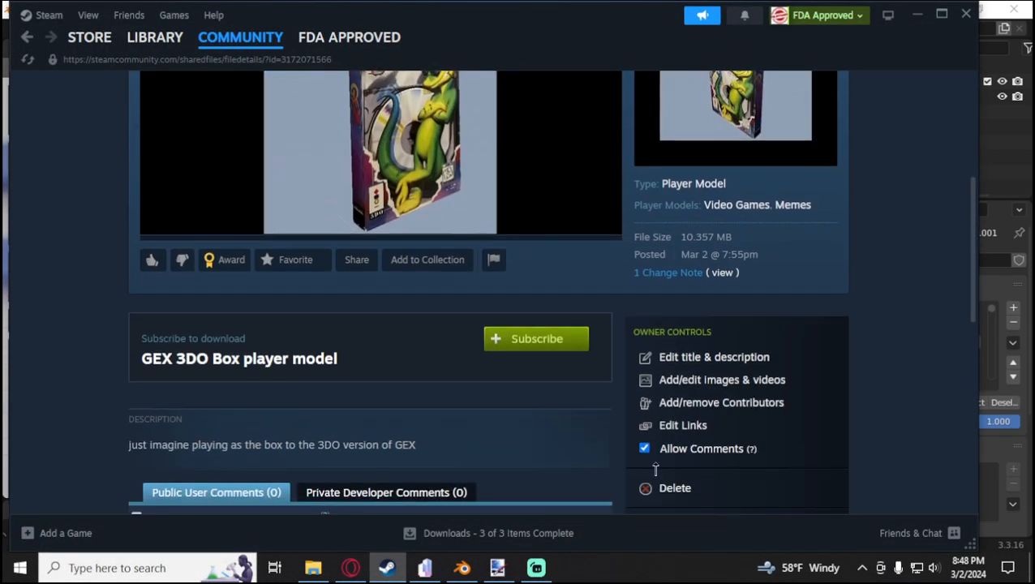
scroll(704, 349, "down", 2)
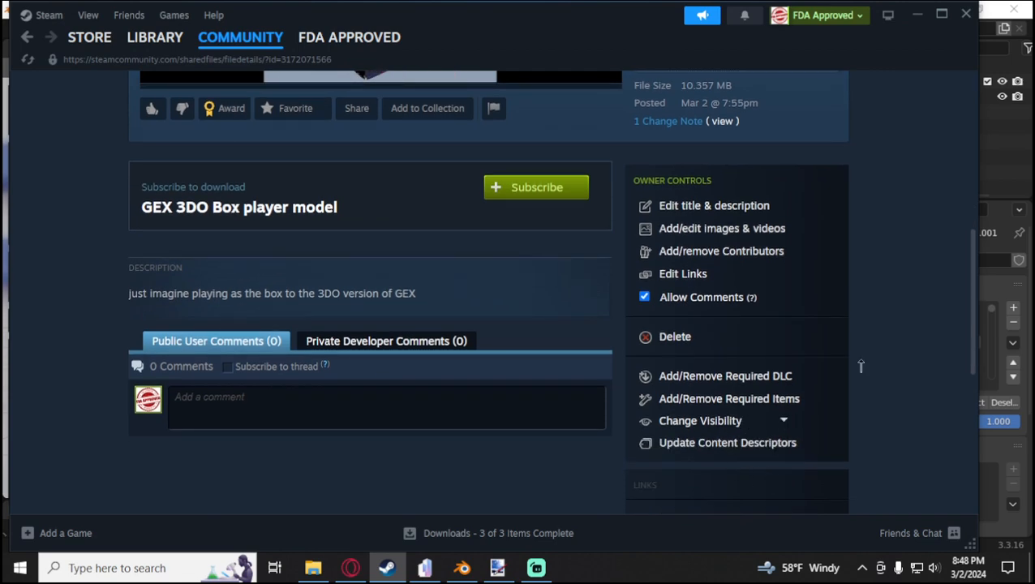
scroll(861, 367, "up", 4)
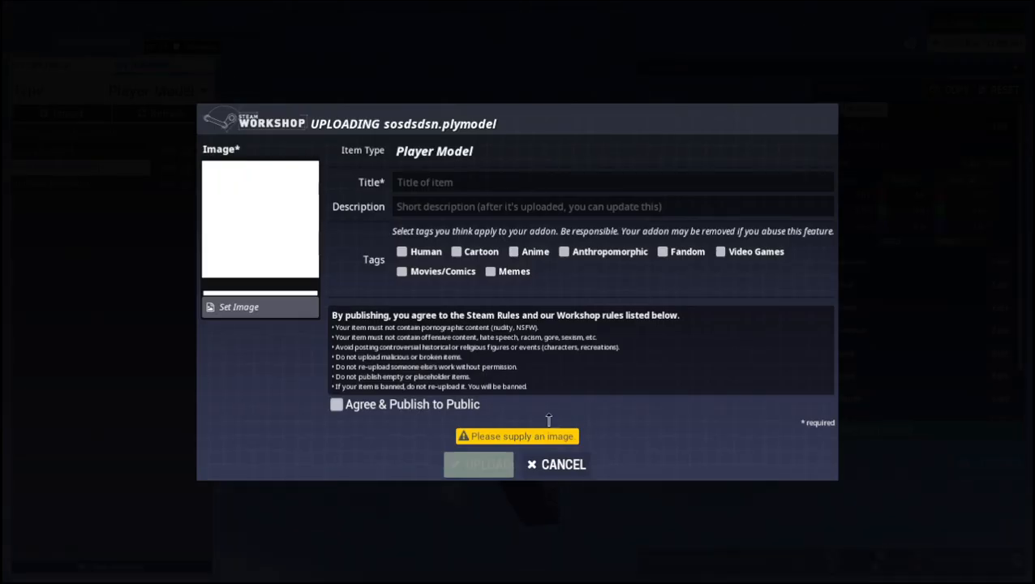
Cancel the workshop upload and leave the Workshop Editor for the Your Appearance screen.
left_click(556, 469)
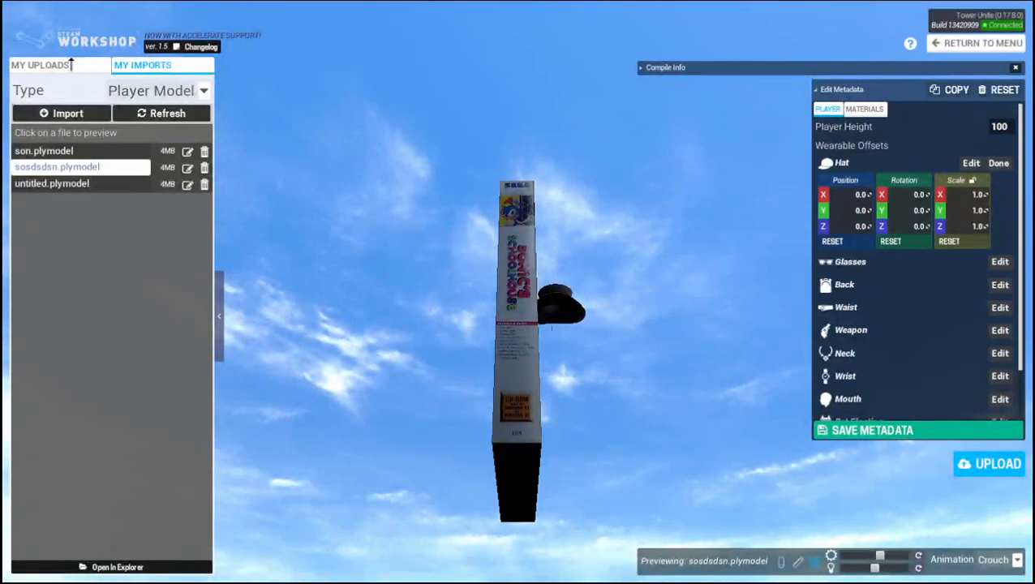
left_click(961, 46)
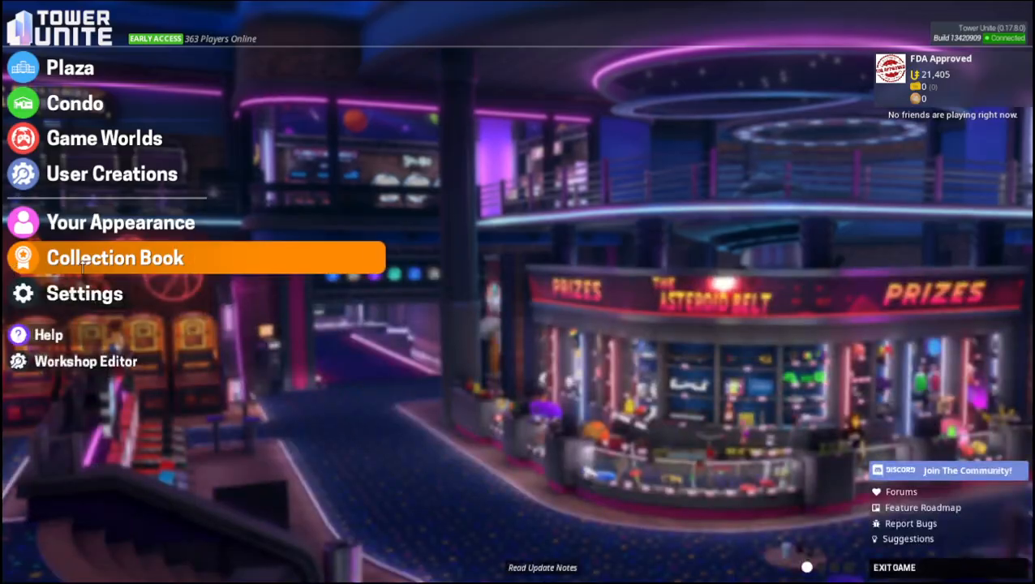
left_click(104, 227)
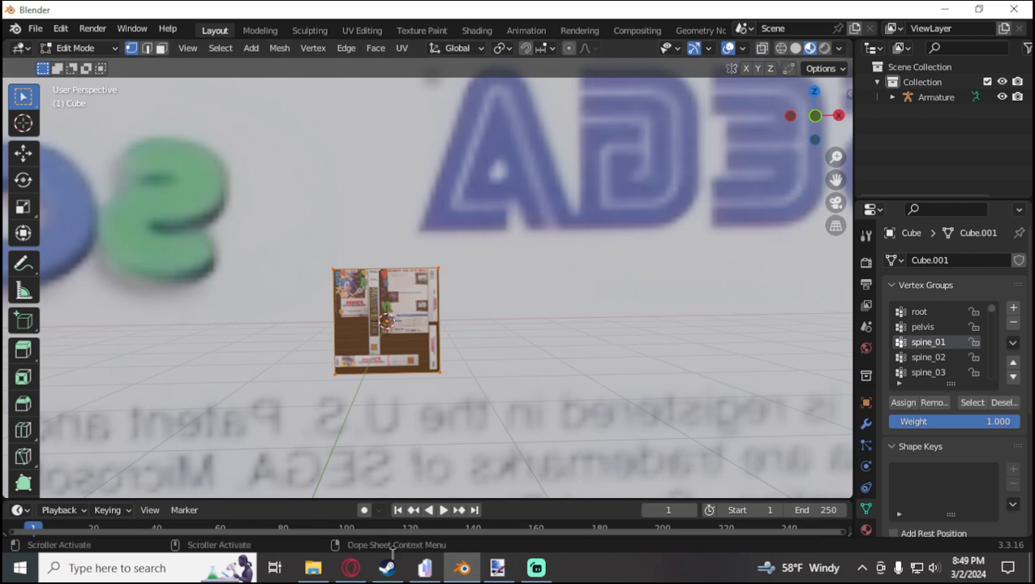
Review the static playermodel guide's vertex weighting instructions in the browser, and compare them with the box's pelvis vertex group in Blender.
left_click(350, 568)
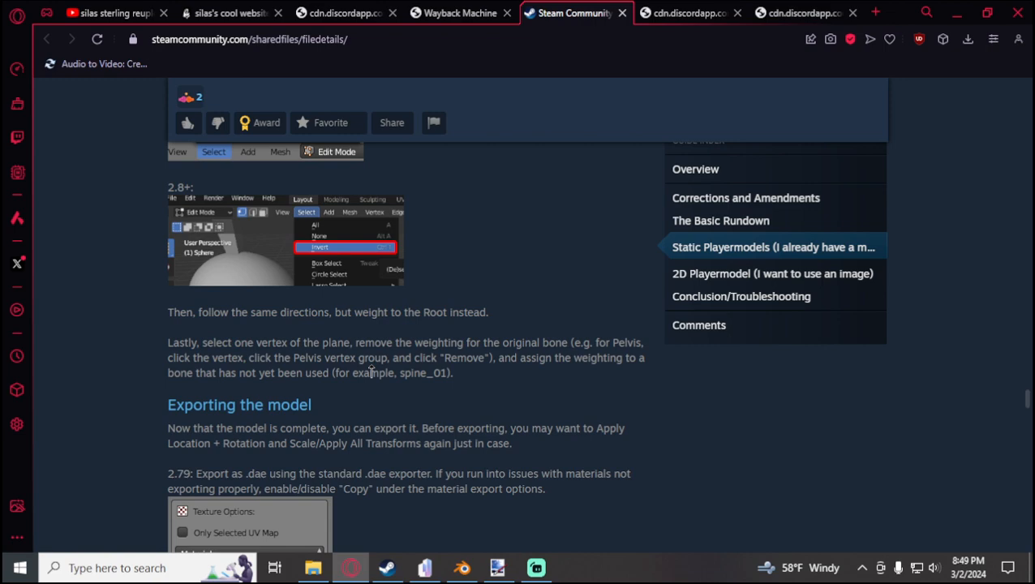
left_click(536, 567)
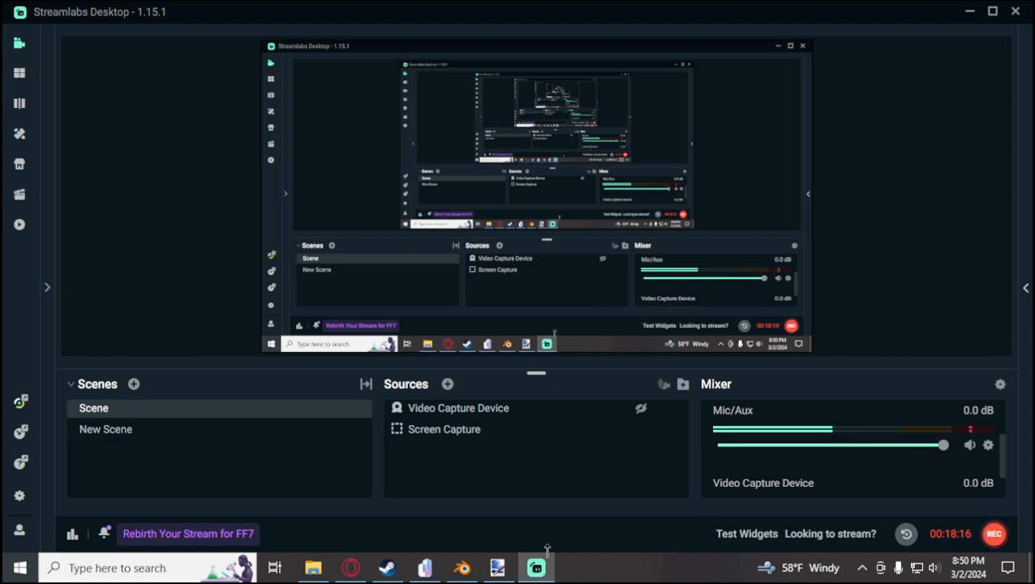
left_click(458, 568)
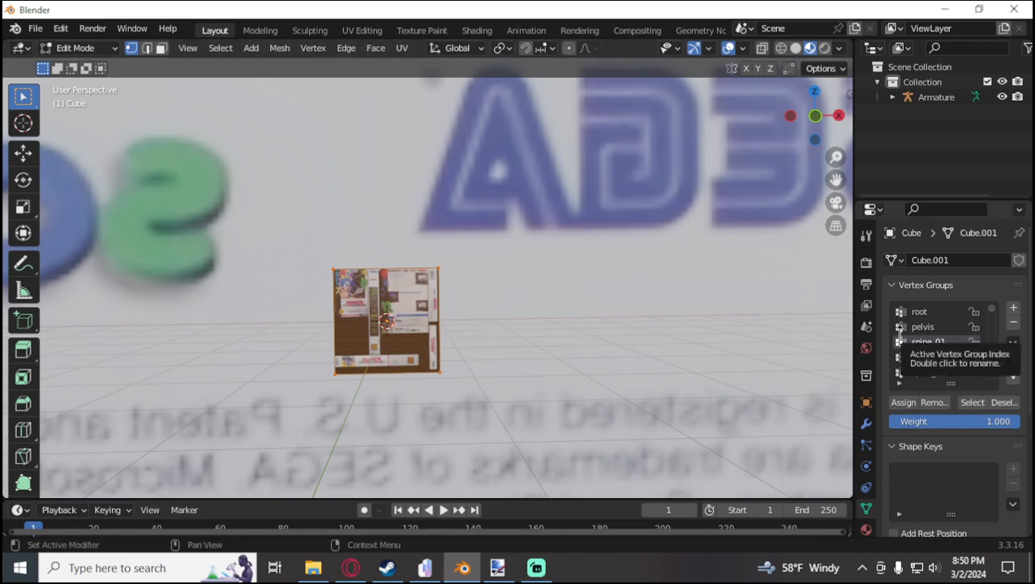
left_click(591, 221)
left_click_drag(521, 201, 255, 417)
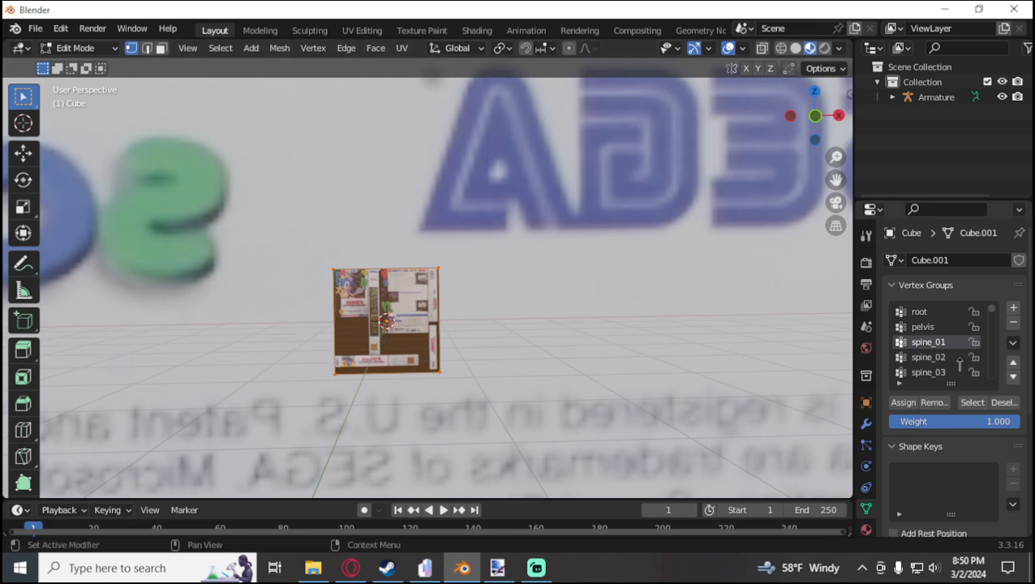
left_click(924, 327)
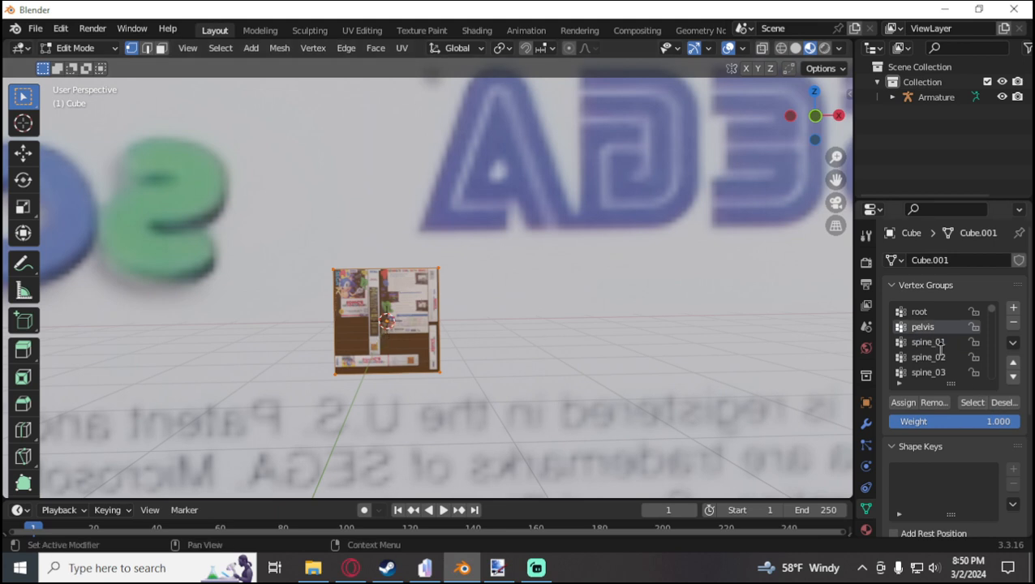
left_click(350, 568)
left_click(461, 568)
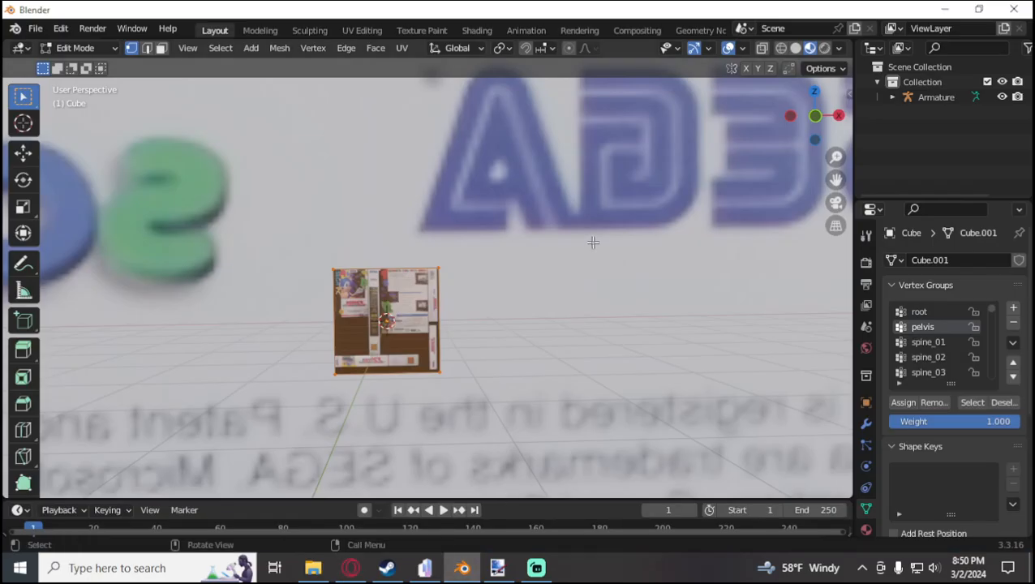
Examine the box against the armature and go through its root, spine_01 and pelvis vertex groups.
scroll(477, 305, "down", 10)
scroll(487, 295, "down", 7)
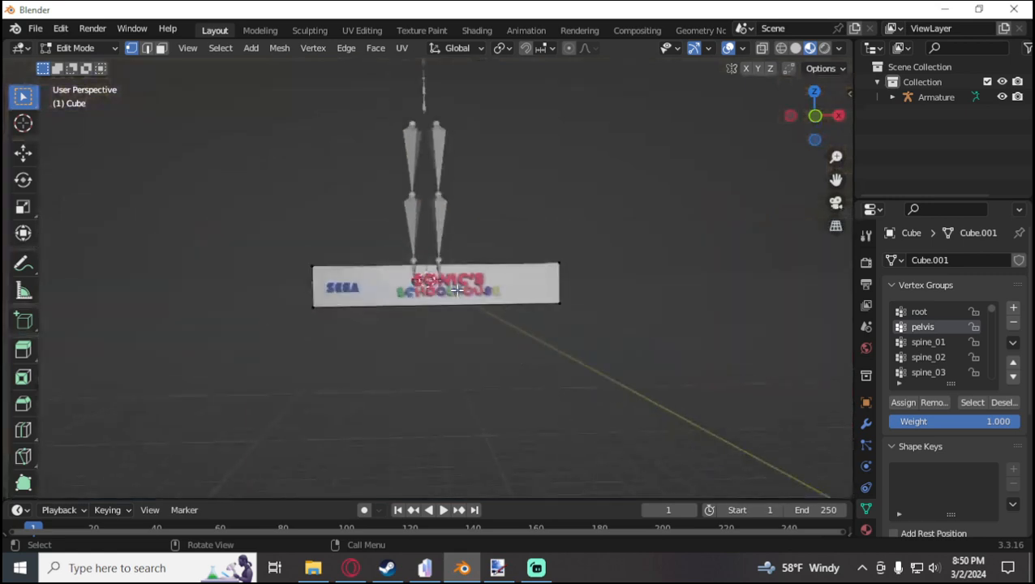
scroll(478, 313, "up", 2)
left_click(941, 315)
scroll(390, 297, "up", 15)
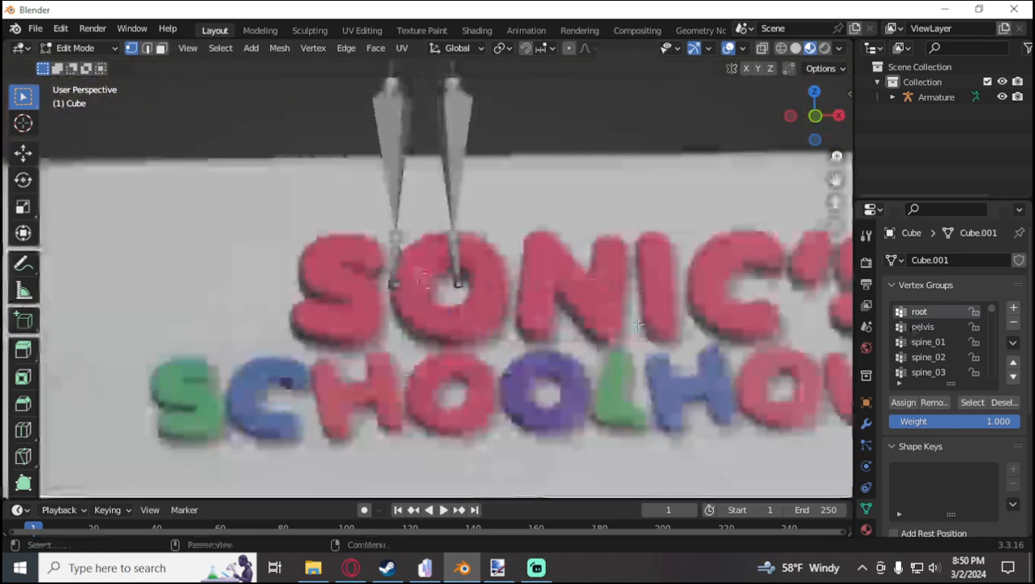
scroll(390, 297, "down", 10)
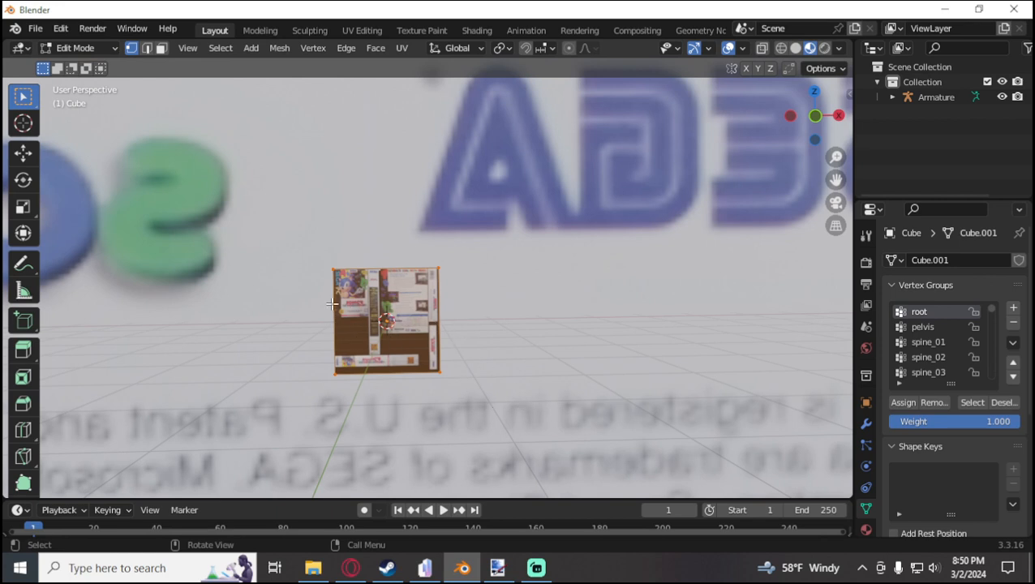
left_click(924, 344)
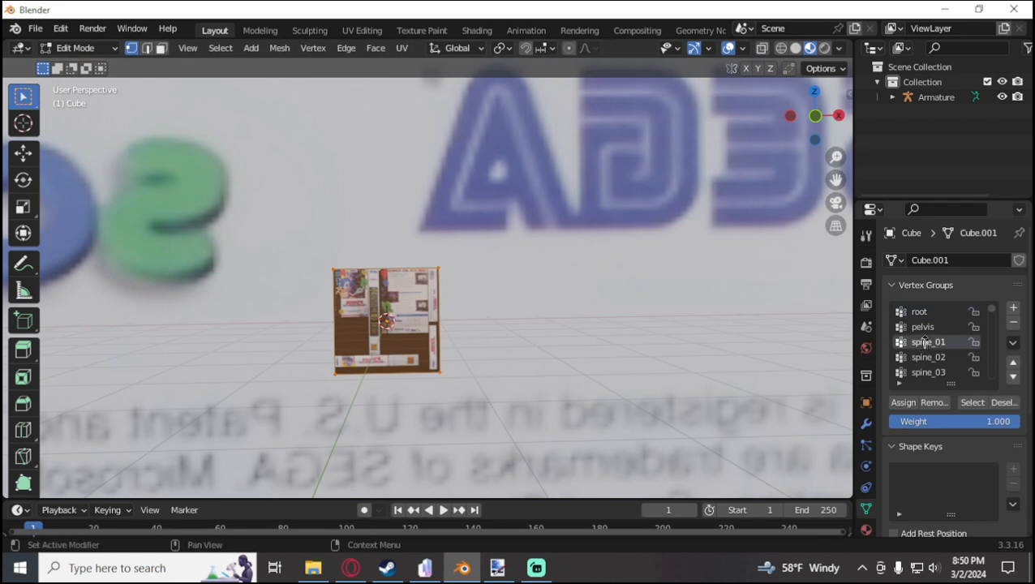
left_click(922, 327)
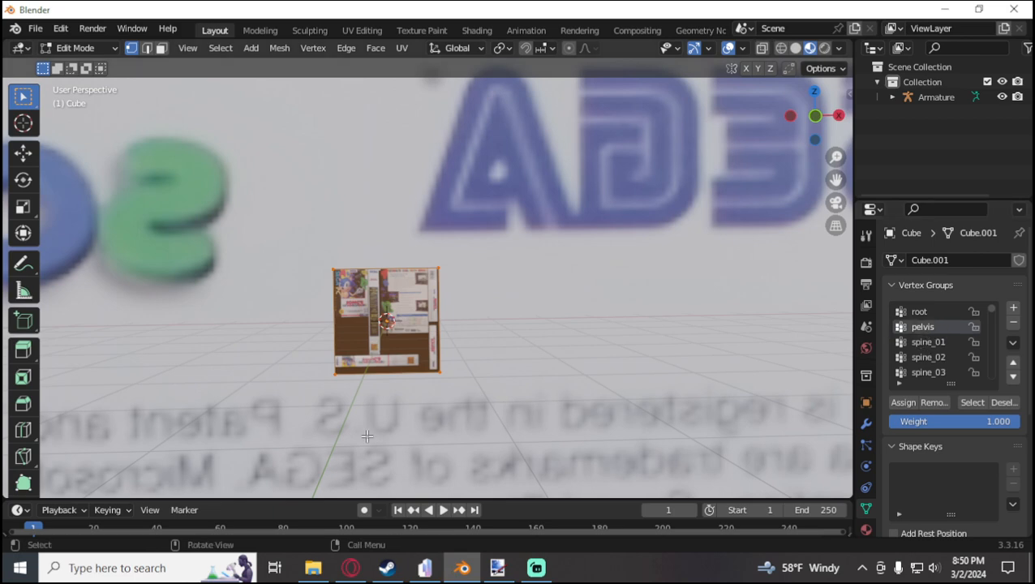
left_click(351, 568)
left_click(536, 568)
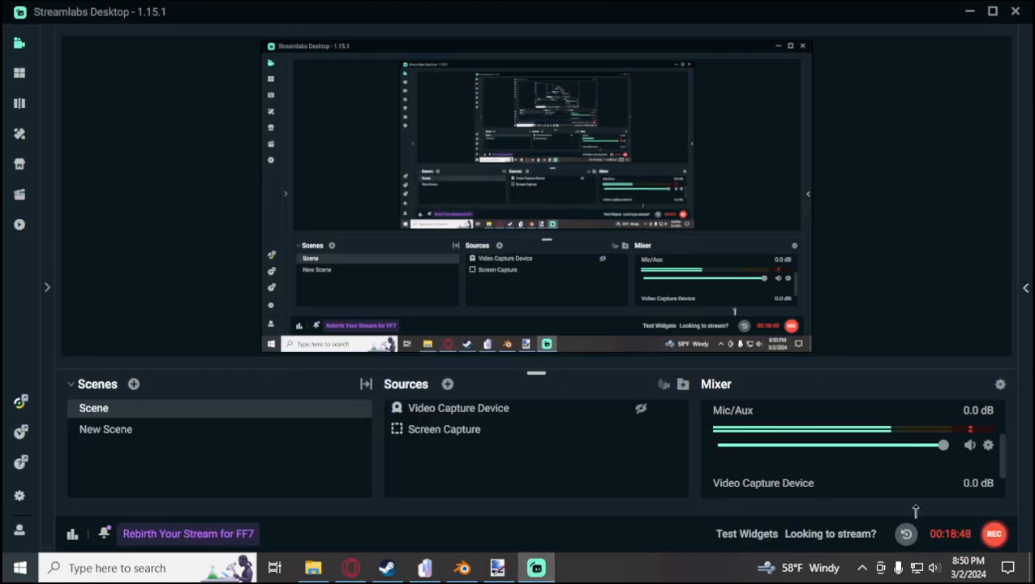